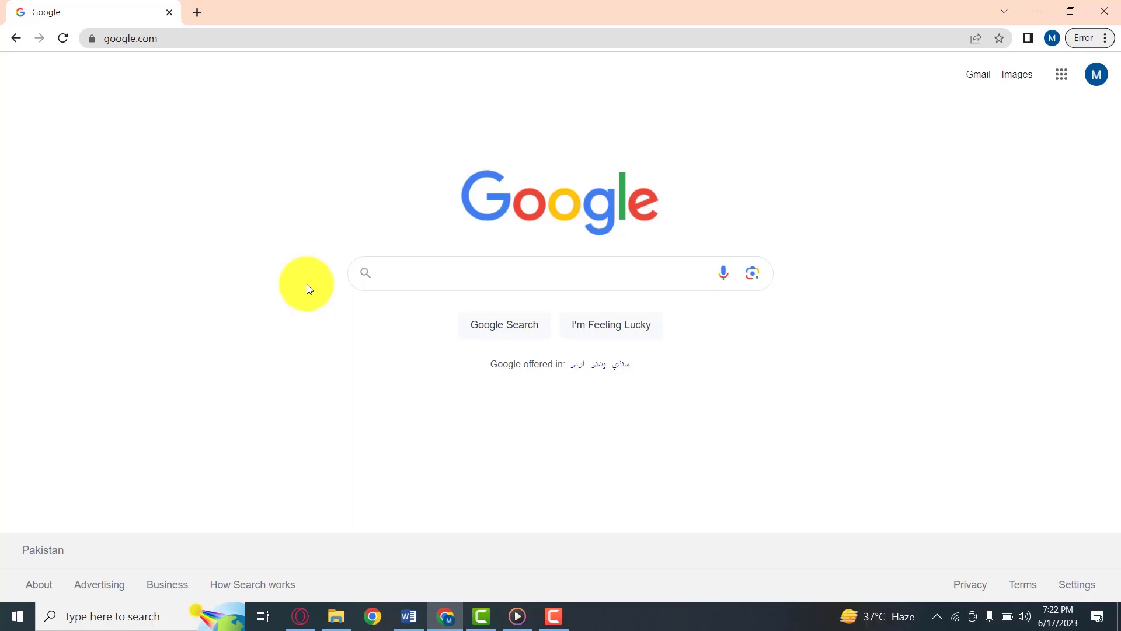
- Search Google for 'ebay', open the eBay result in a new tab and go to its register page
type("ebay")
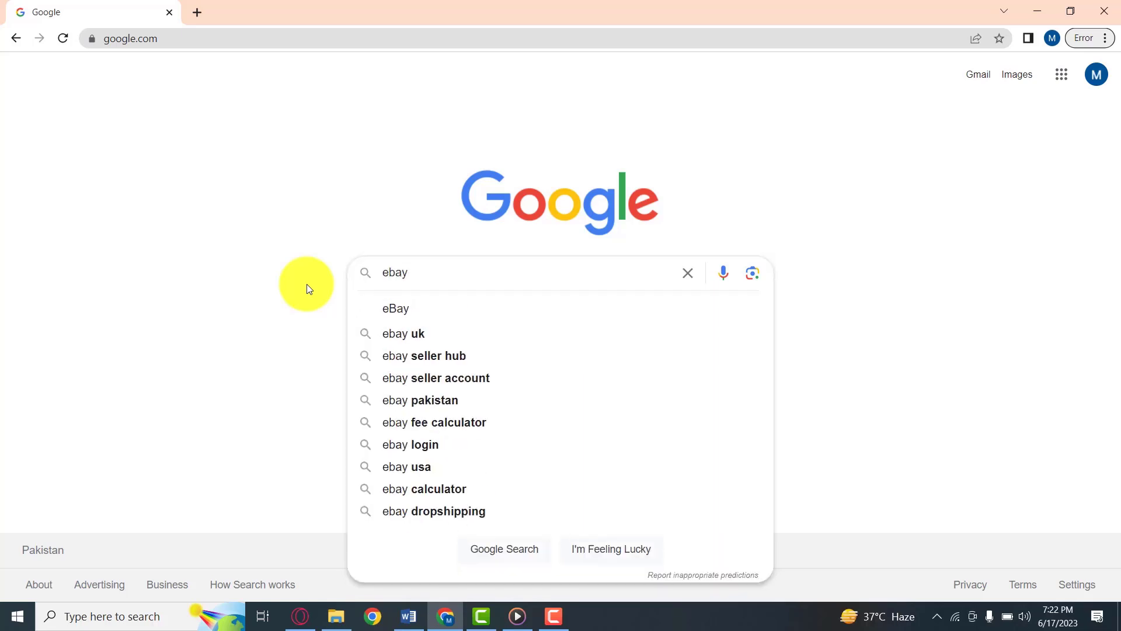
left_click(404, 313)
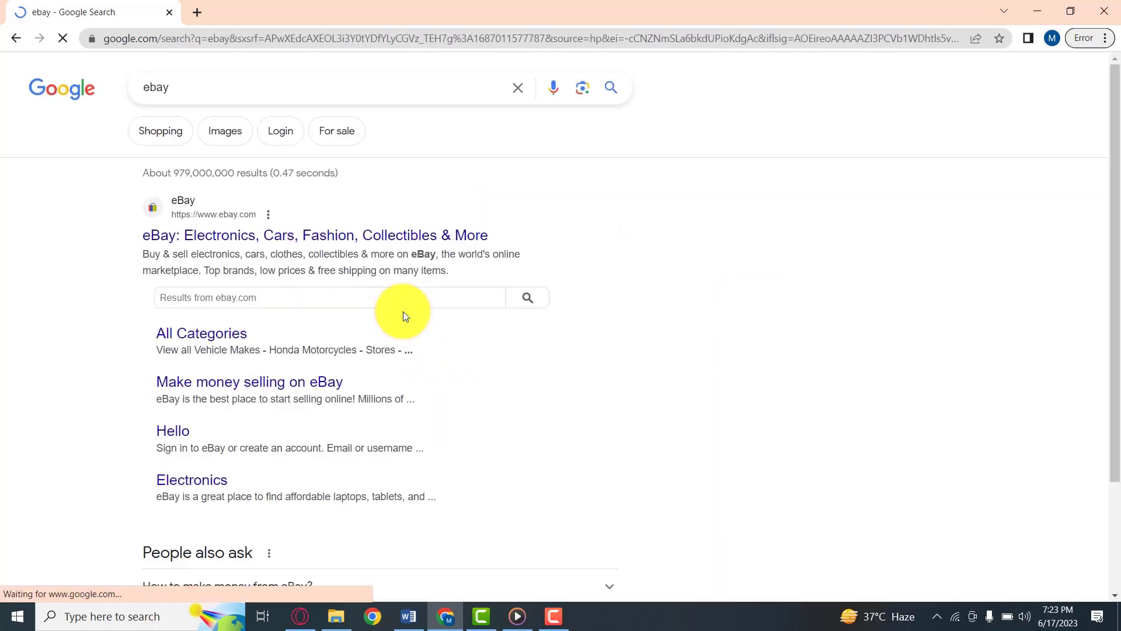
right_click(438, 235)
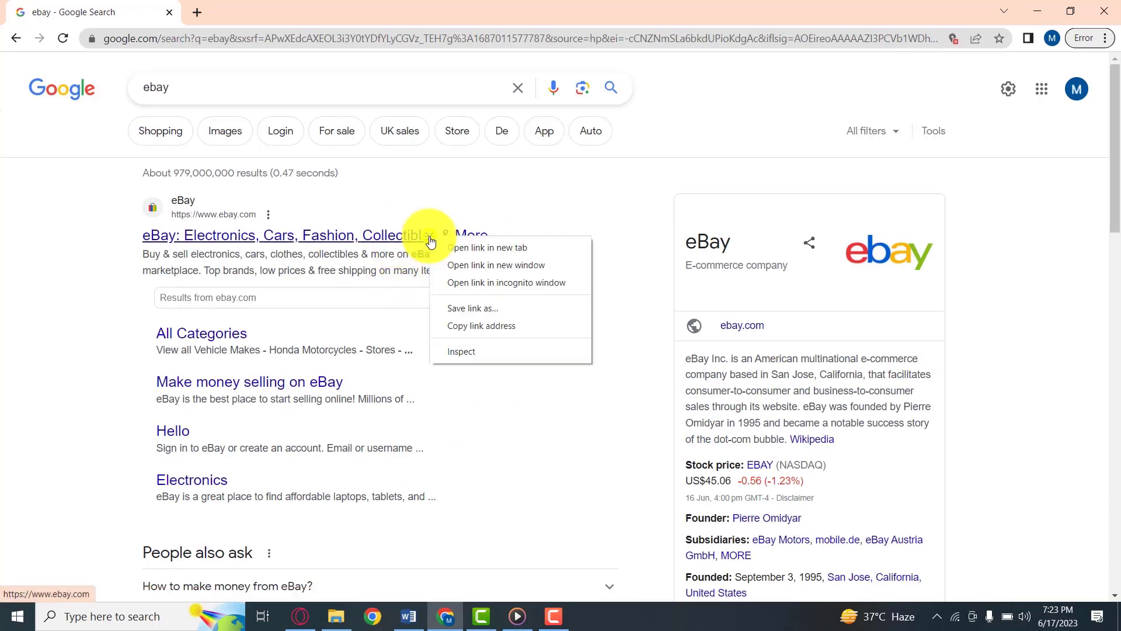
left_click(456, 246)
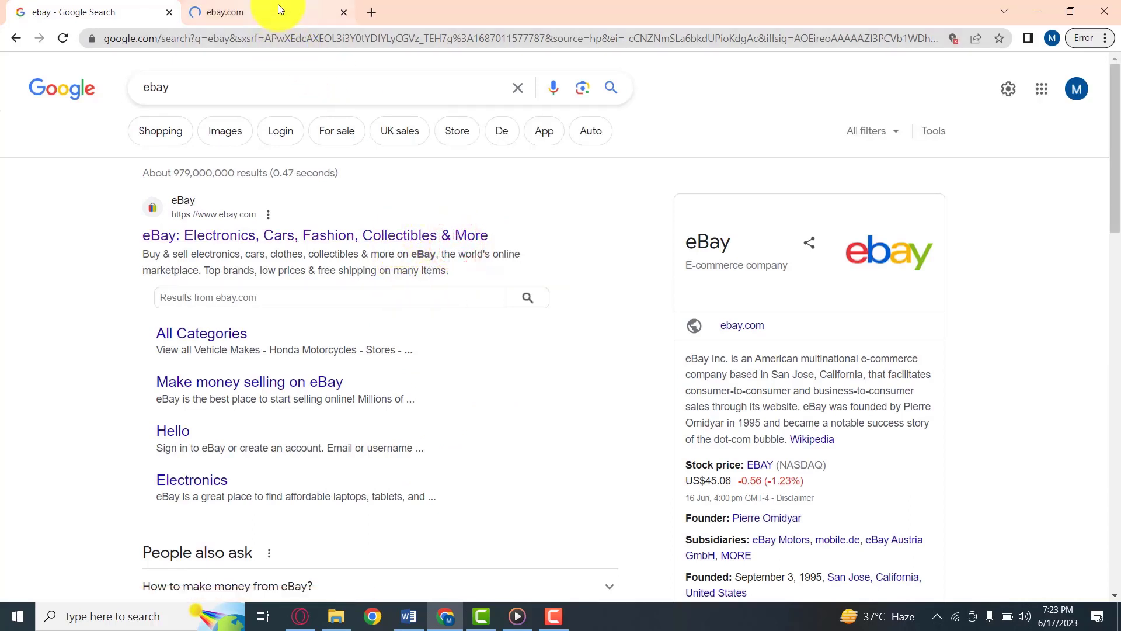
left_click(278, 9)
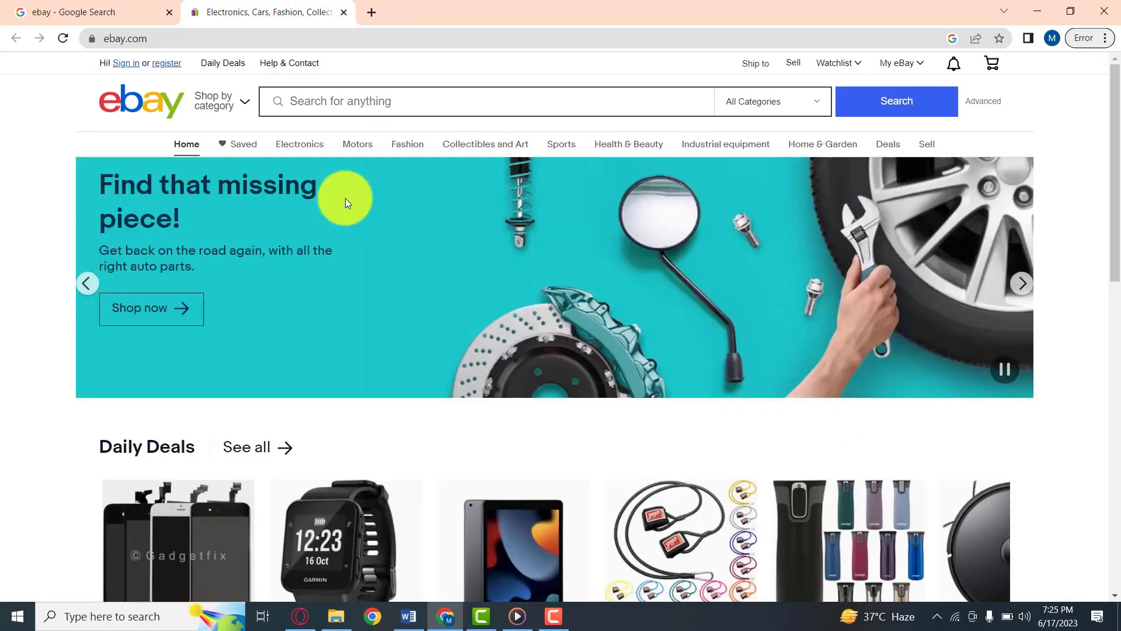
left_click(169, 67)
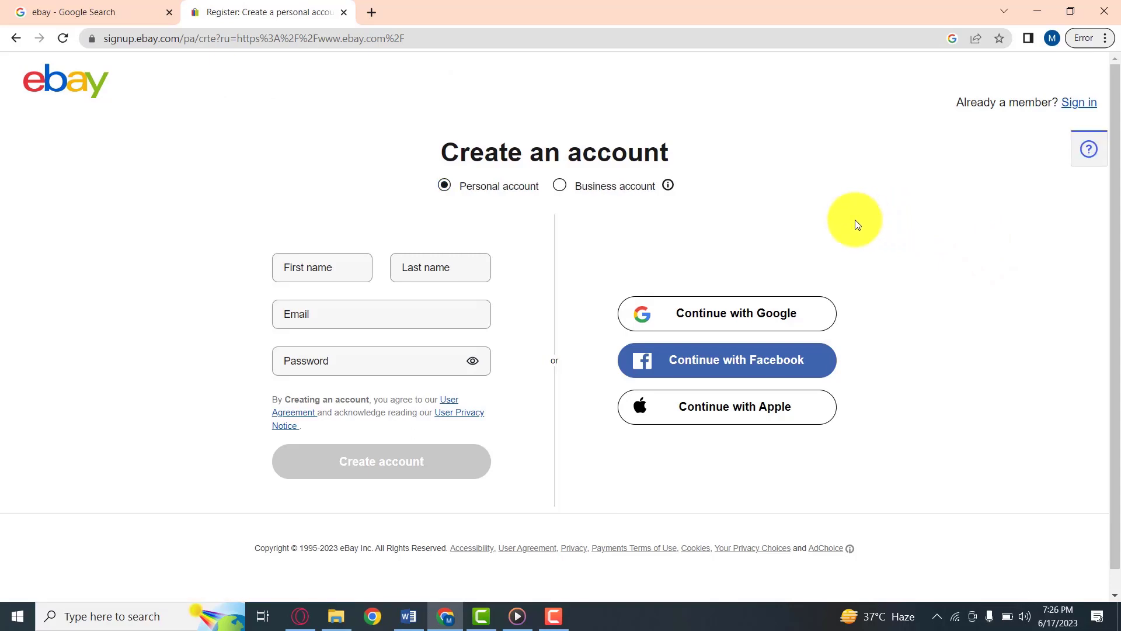
- Choose a Personal account and enter the account holder's first and last name
left_click(559, 186)
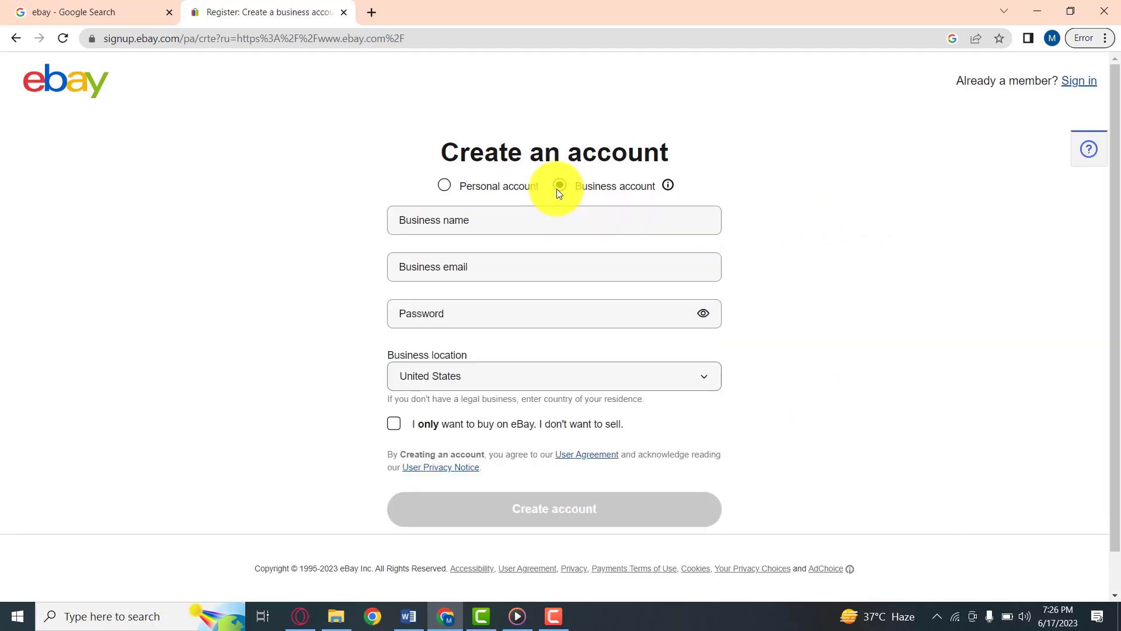
left_click(444, 186)
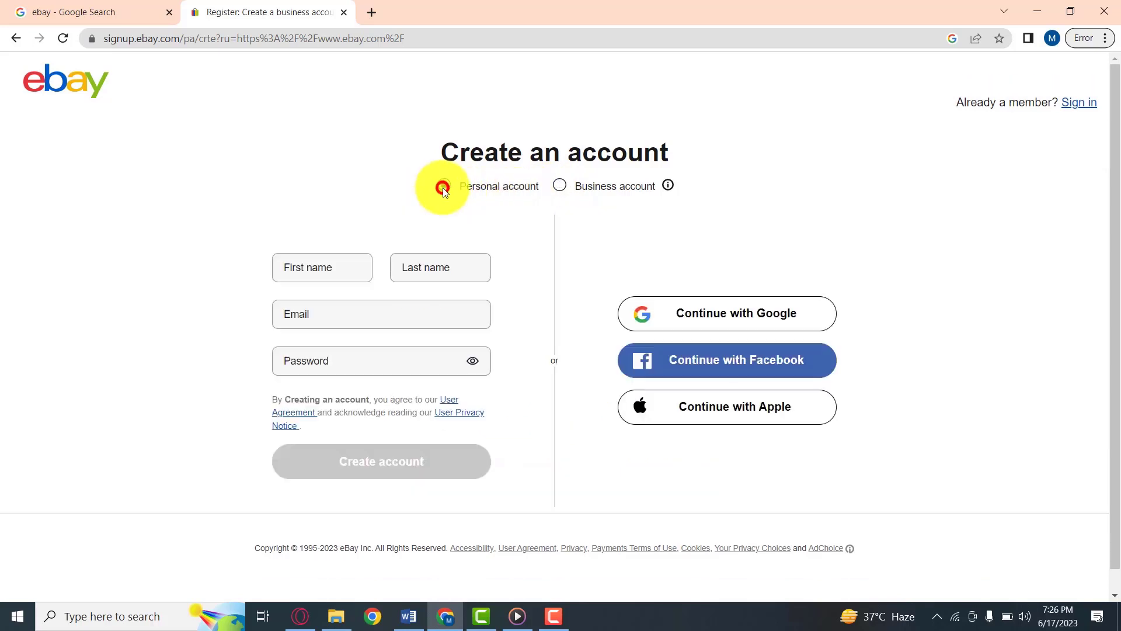
left_click(344, 266)
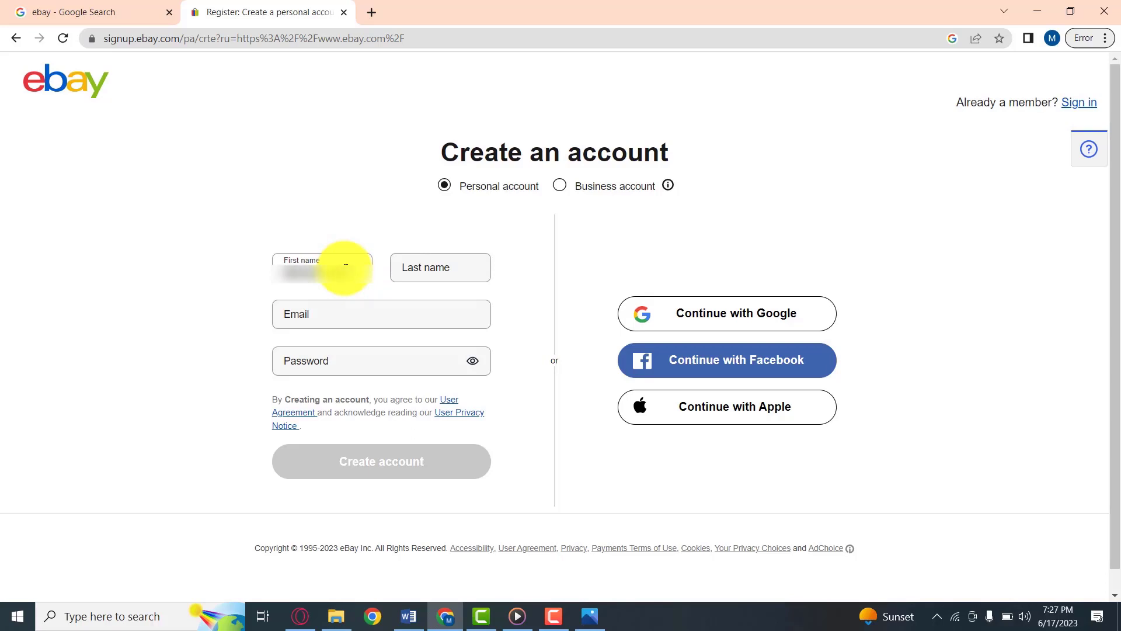
key("Tab")
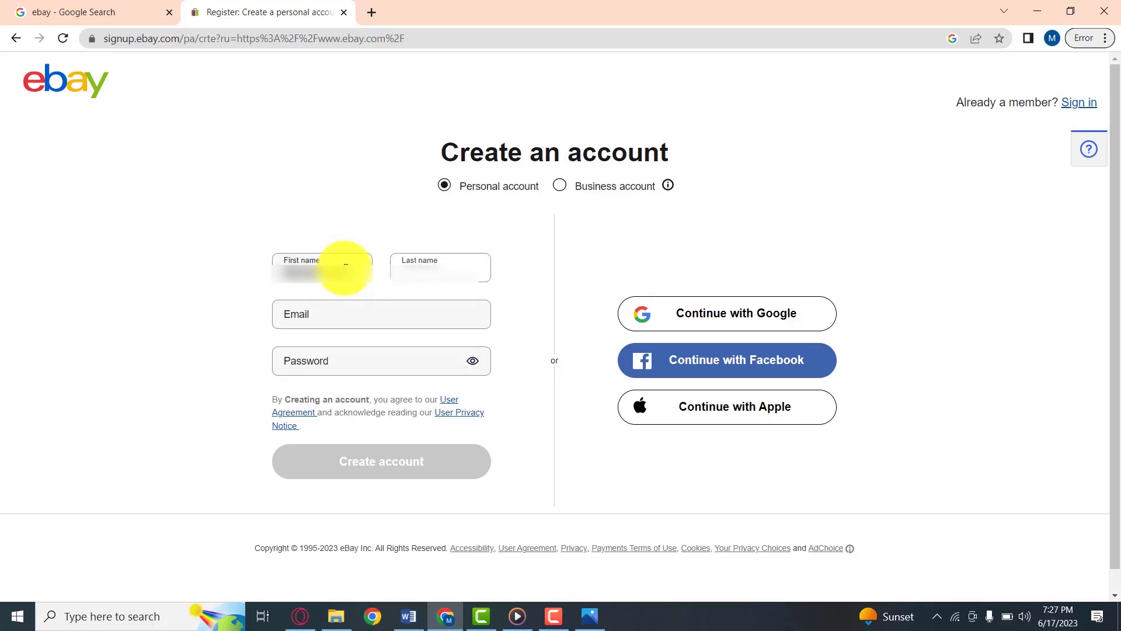
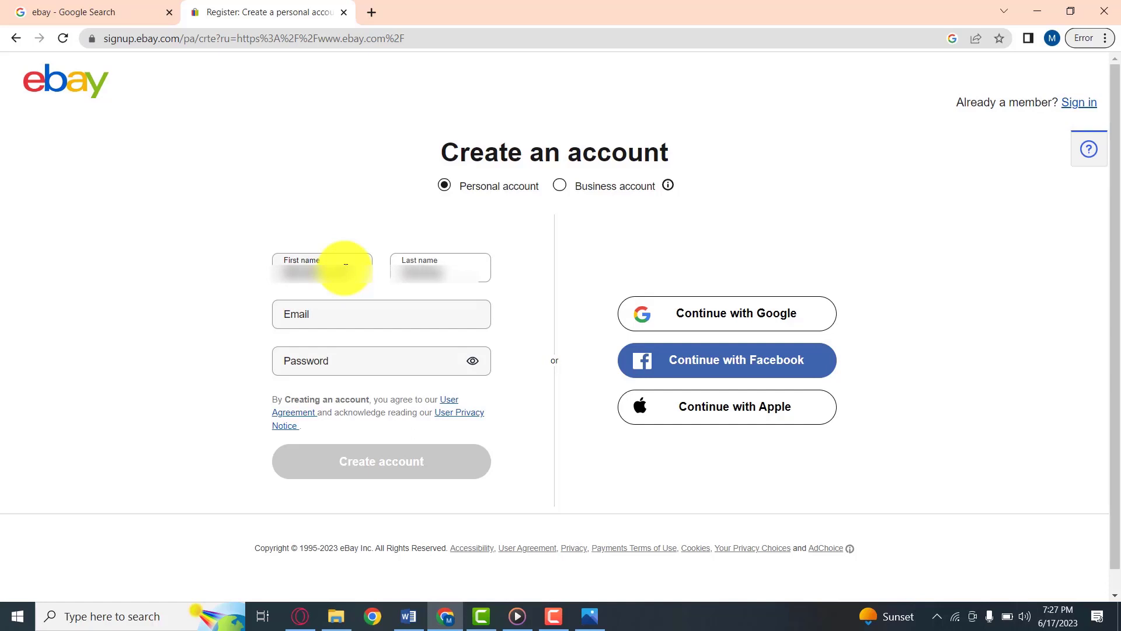
- Paste in the email address and account password, then create the account
left_click(453, 313)
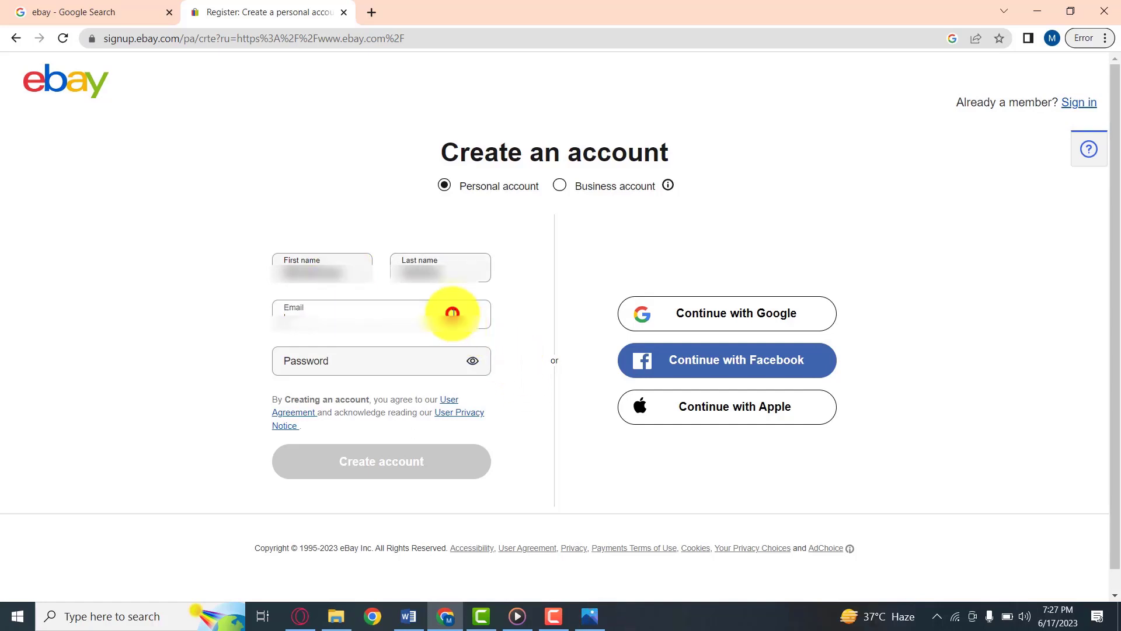
key("ctrl+v")
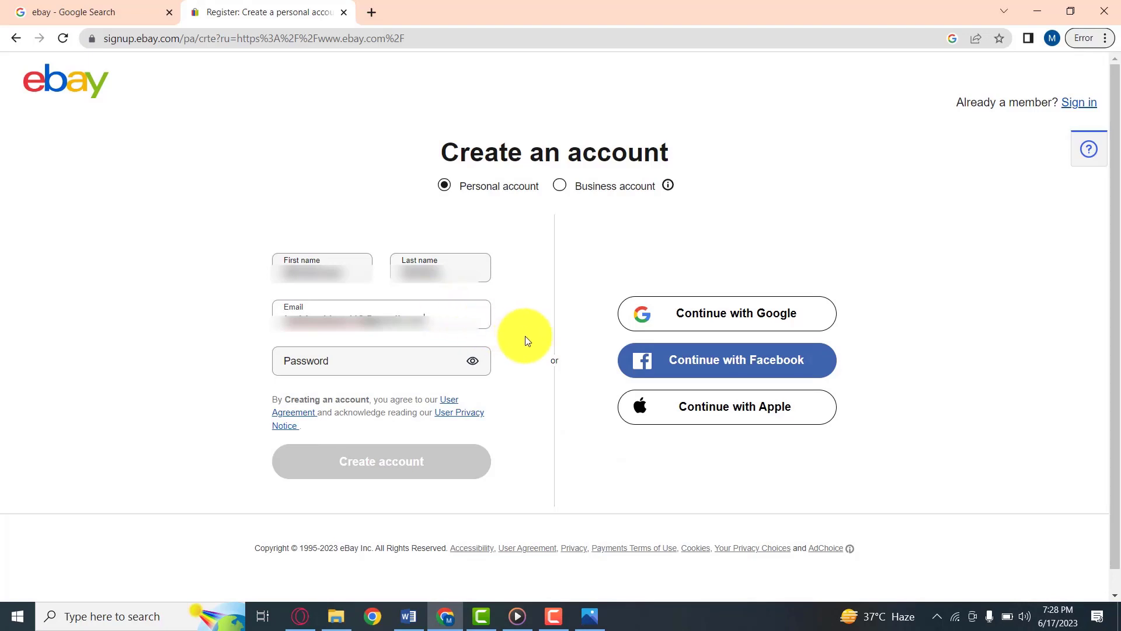
key("Tab")
key("ctrl+v")
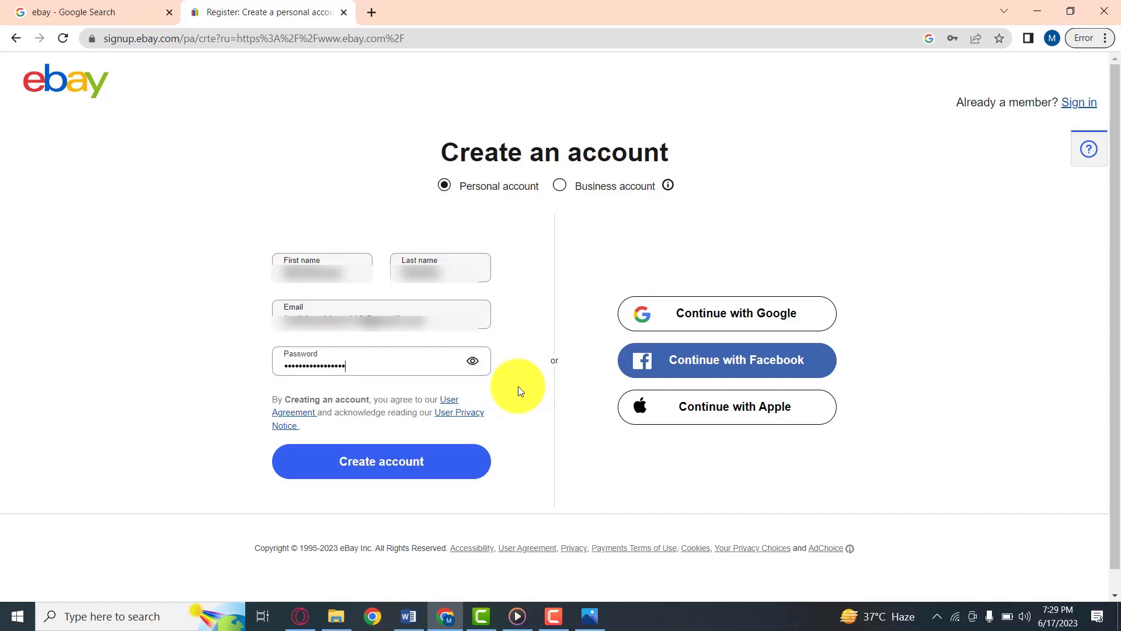
left_click(390, 466)
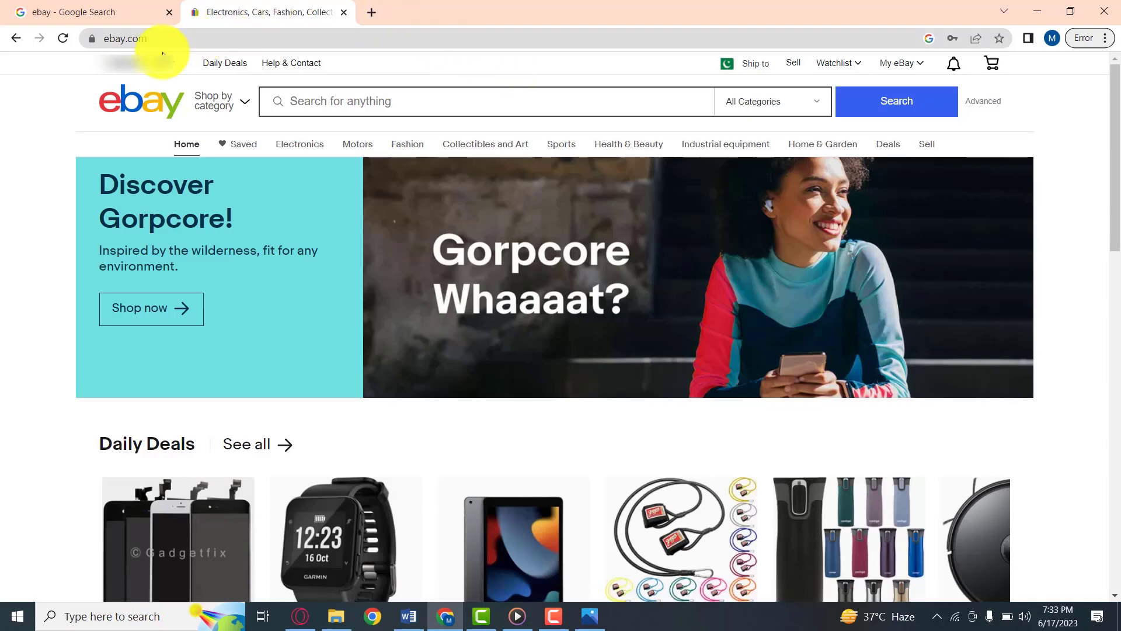
- Open Account settings from the 'Hi' account-name menu
mouse_move(150, 64)
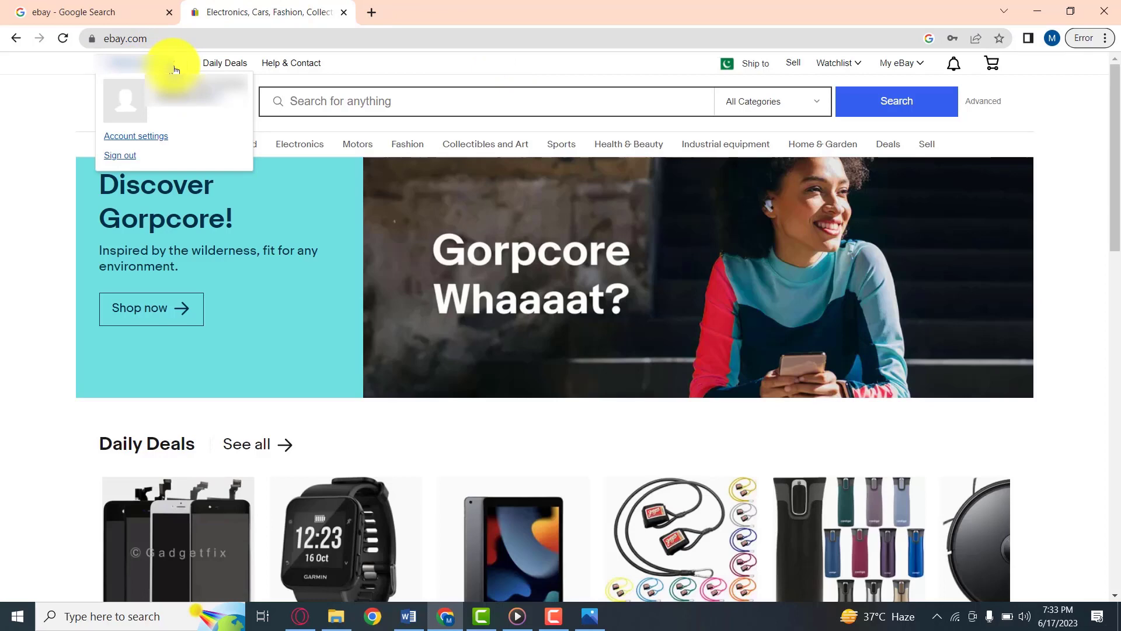
left_click_drag(163, 81, 249, 87)
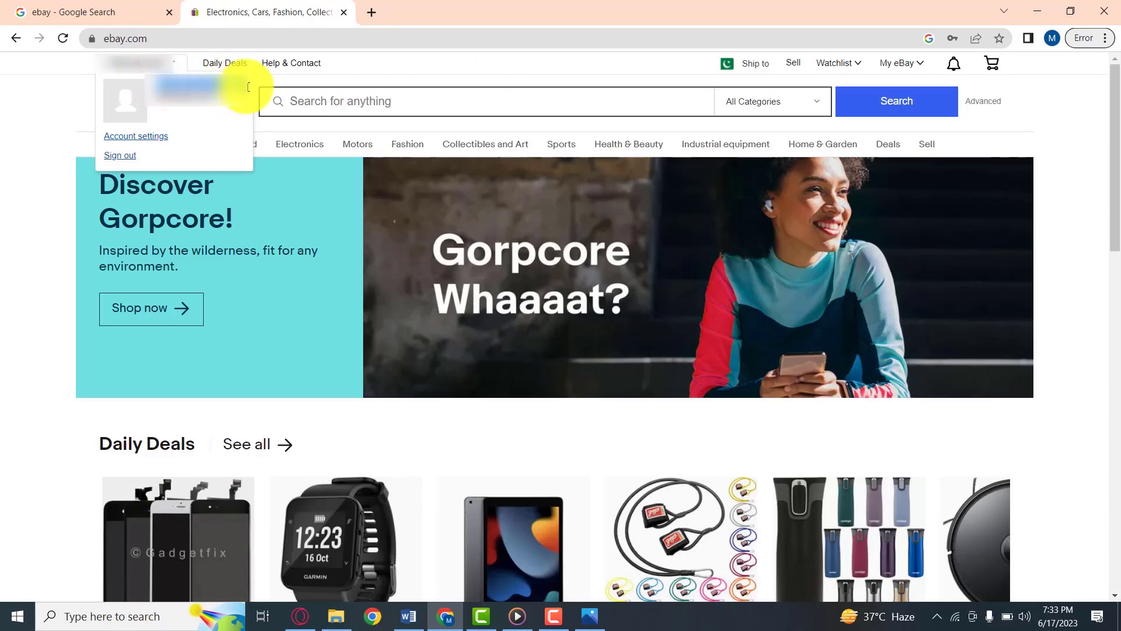
left_click(153, 98)
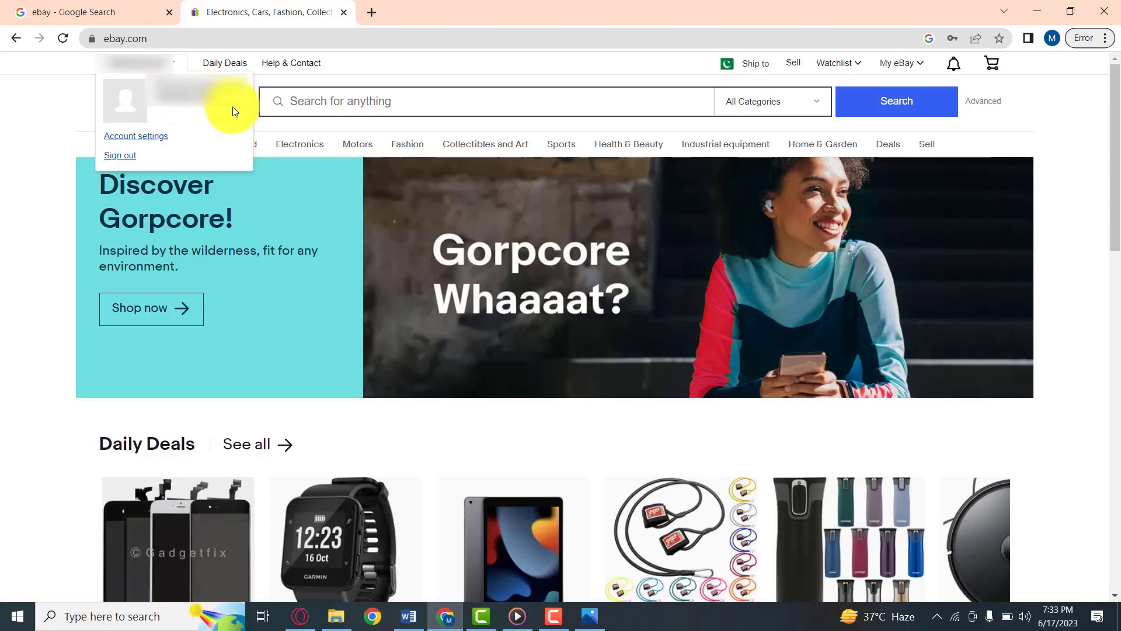
left_click(139, 142)
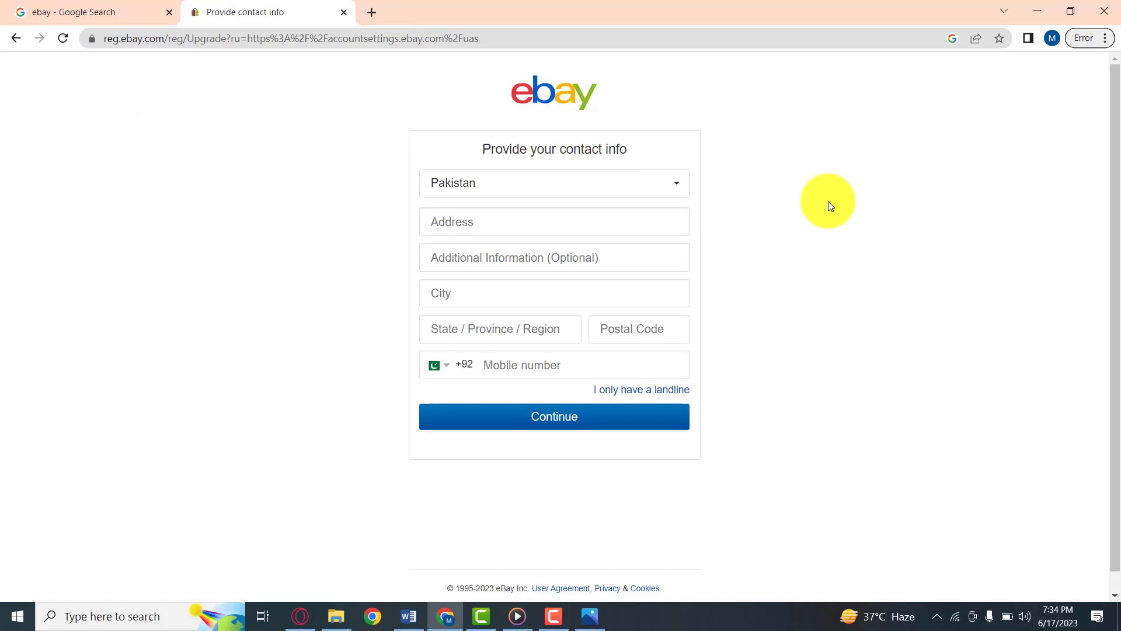
- Keep Pakistan as the country and enter the street address, city and Punjab as province
left_click(677, 189)
scroll(643, 292, "down", 10)
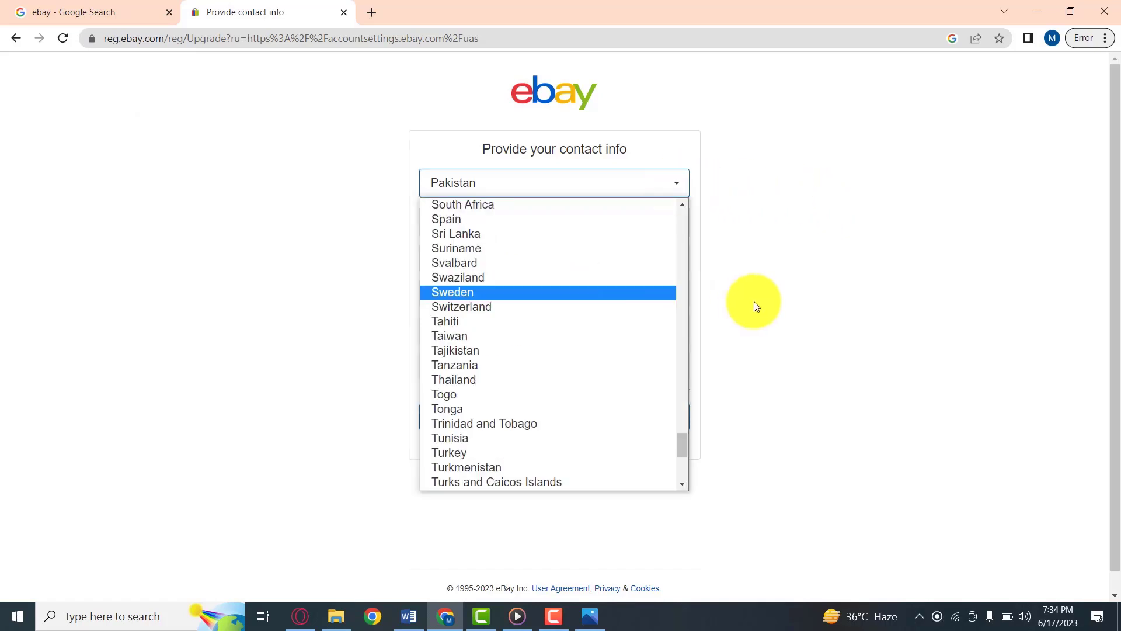
left_click(755, 304)
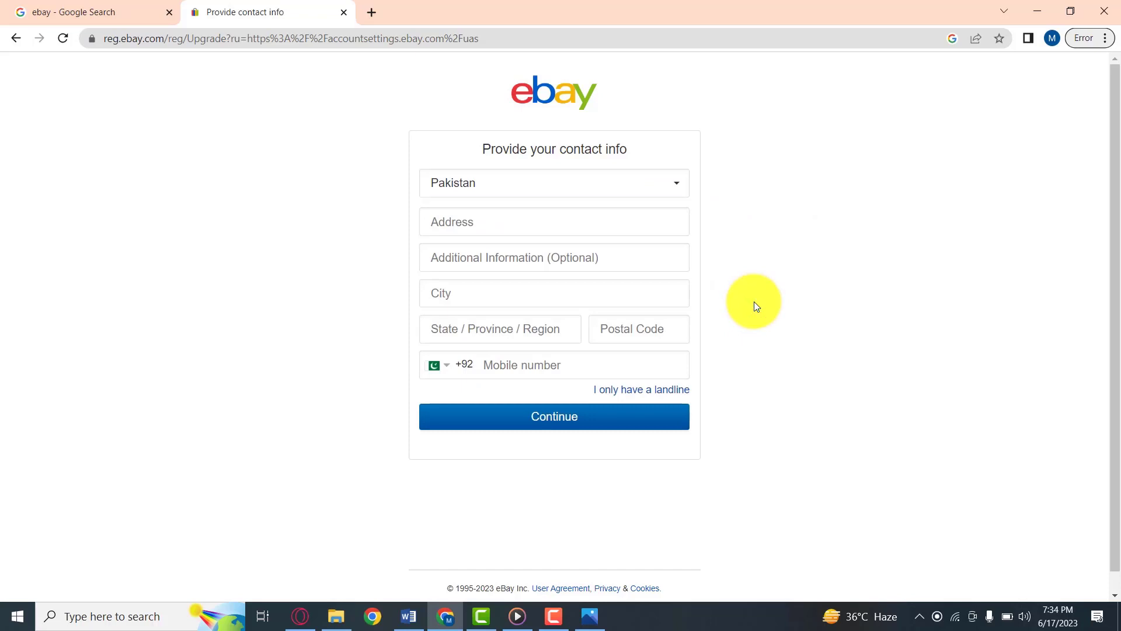
left_click(523, 220)
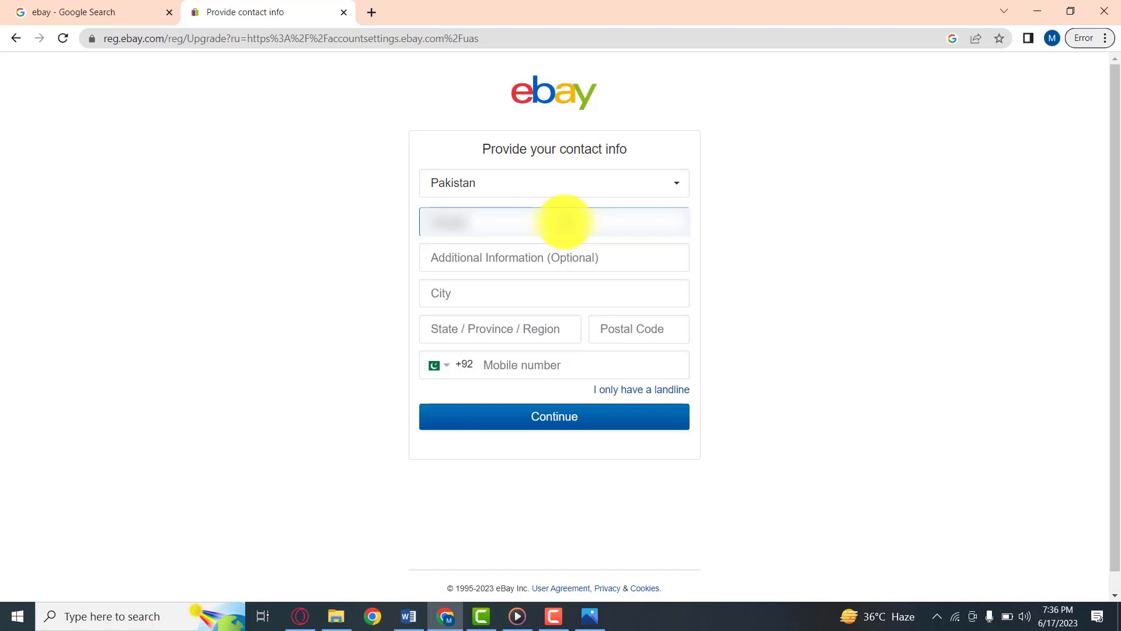
type("street 12")
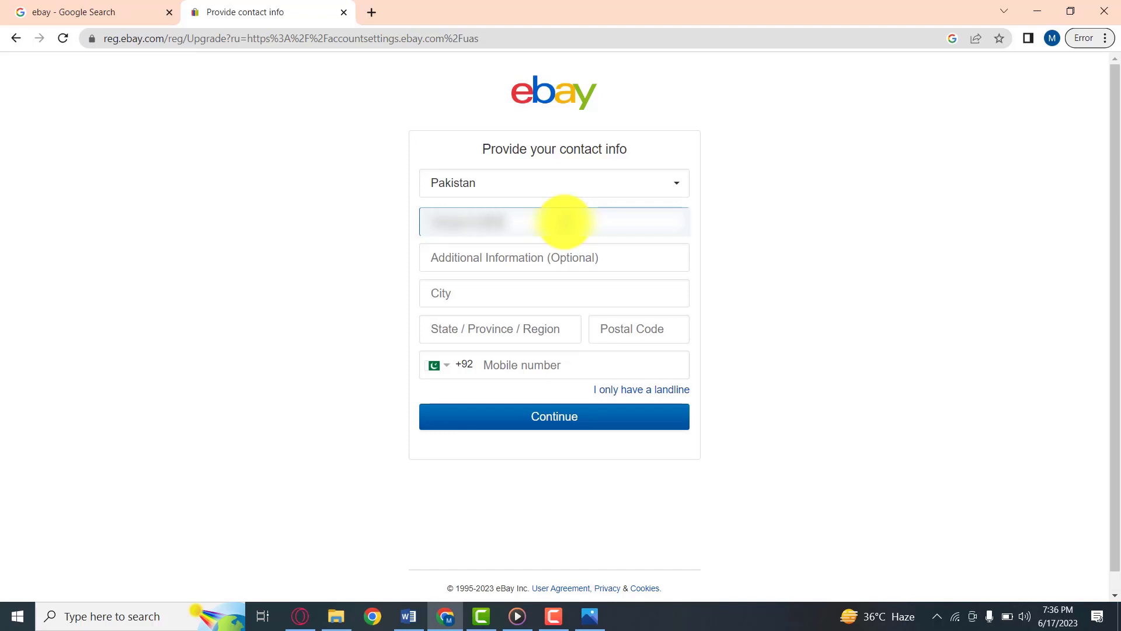
type(" main road")
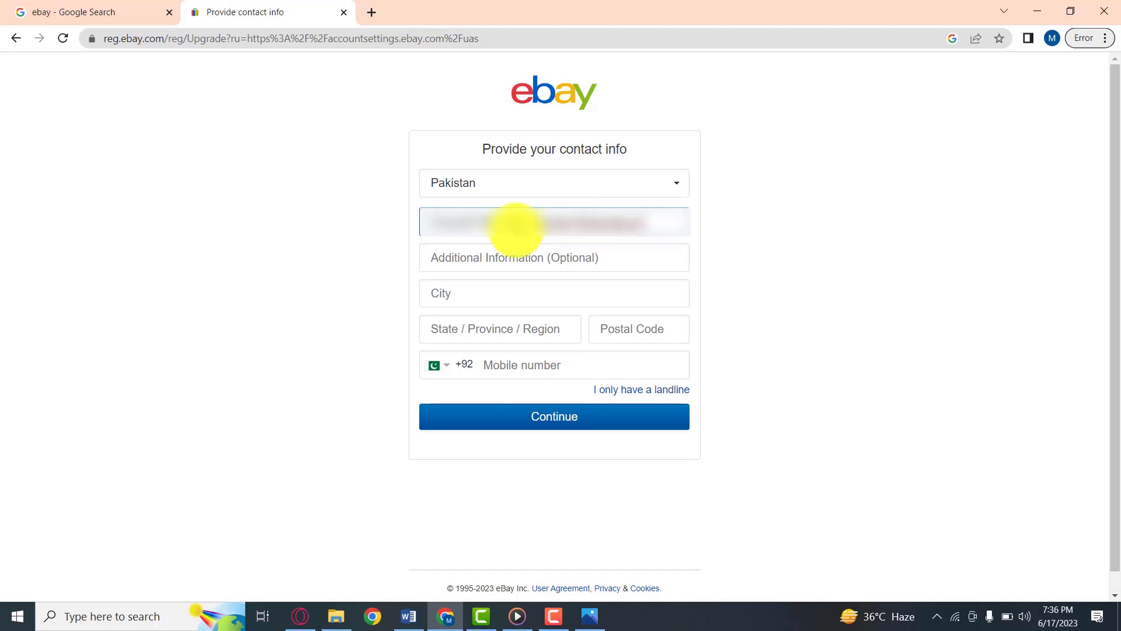
key("Tab")
left_click(552, 293)
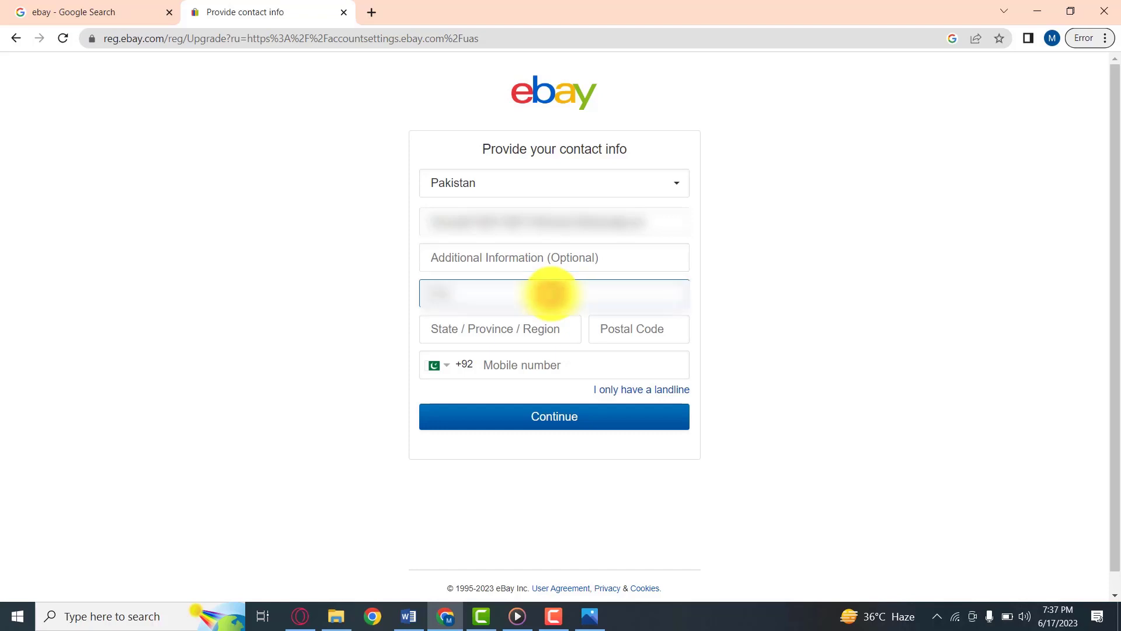
type("Lahore")
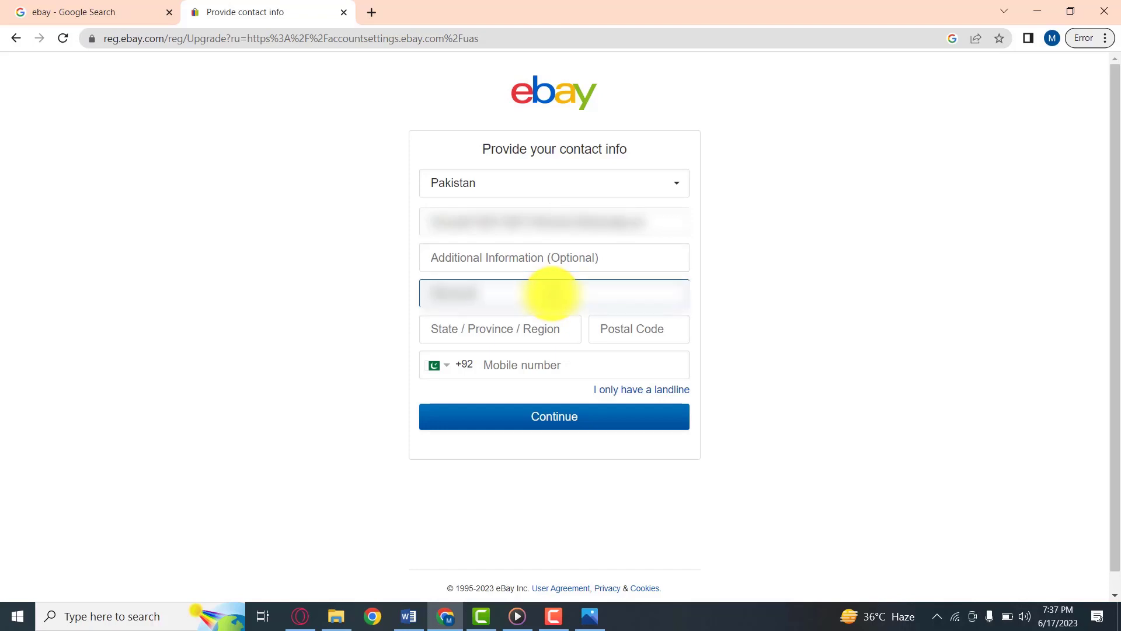
type("re")
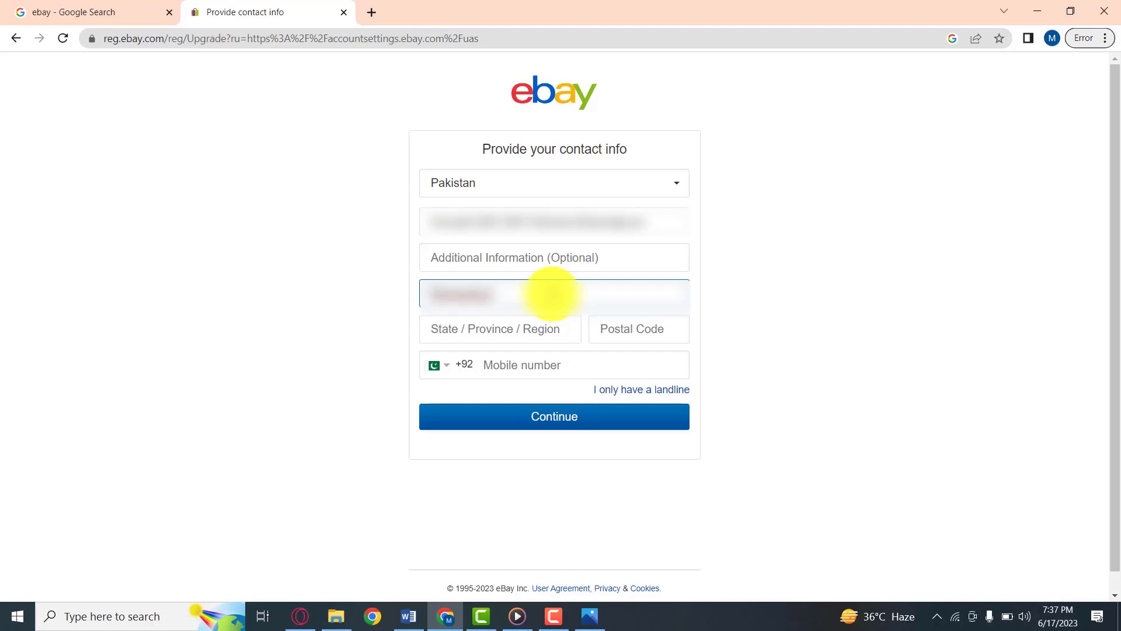
left_click(546, 329)
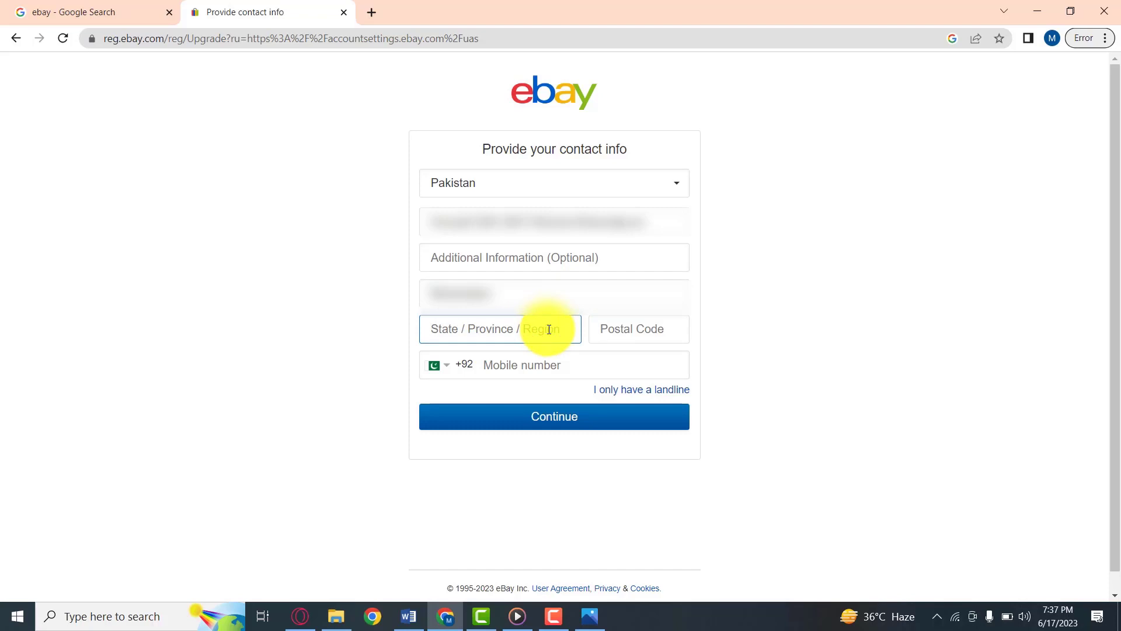
type("Punjab")
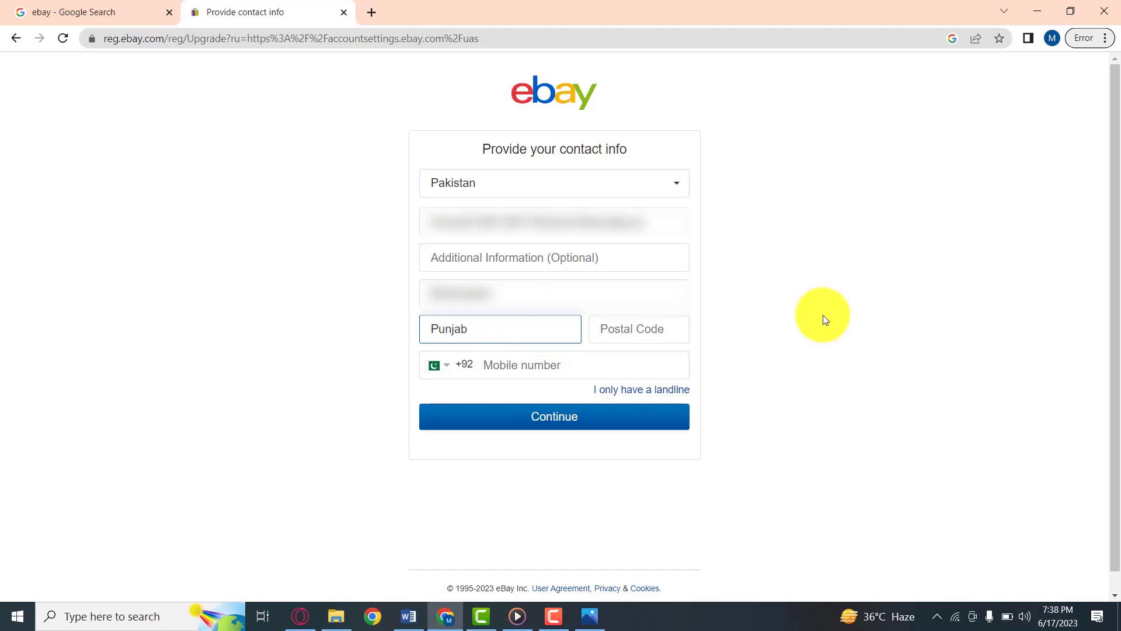
- Enter the postal code and mobile number, submit the contact info, and decline saving the address
left_click(660, 326)
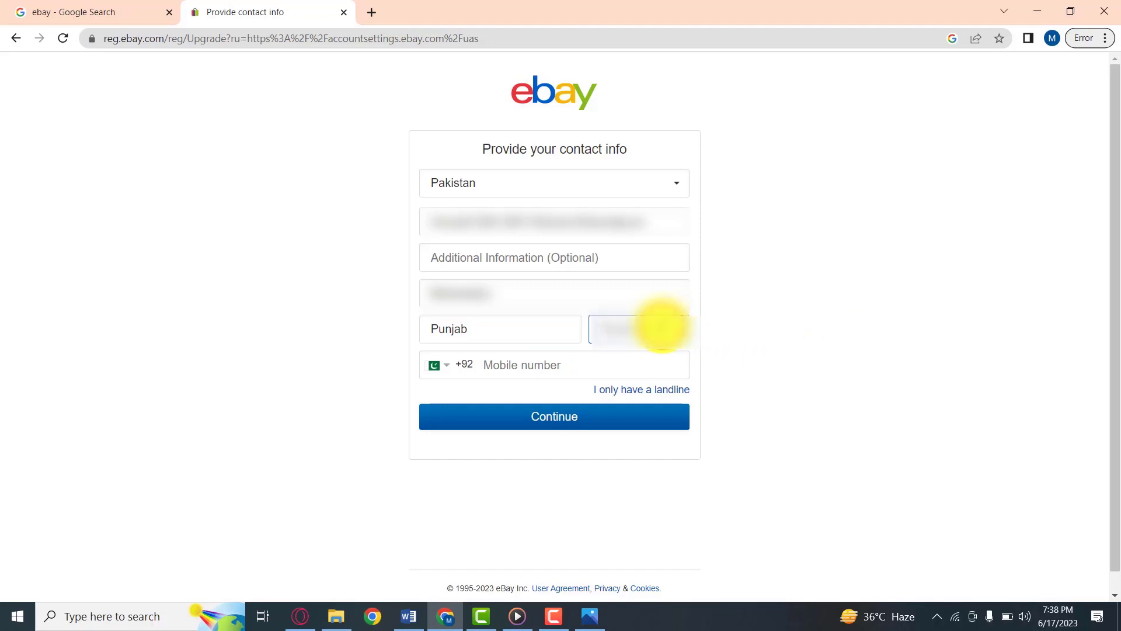
type("54000")
left_click(499, 367)
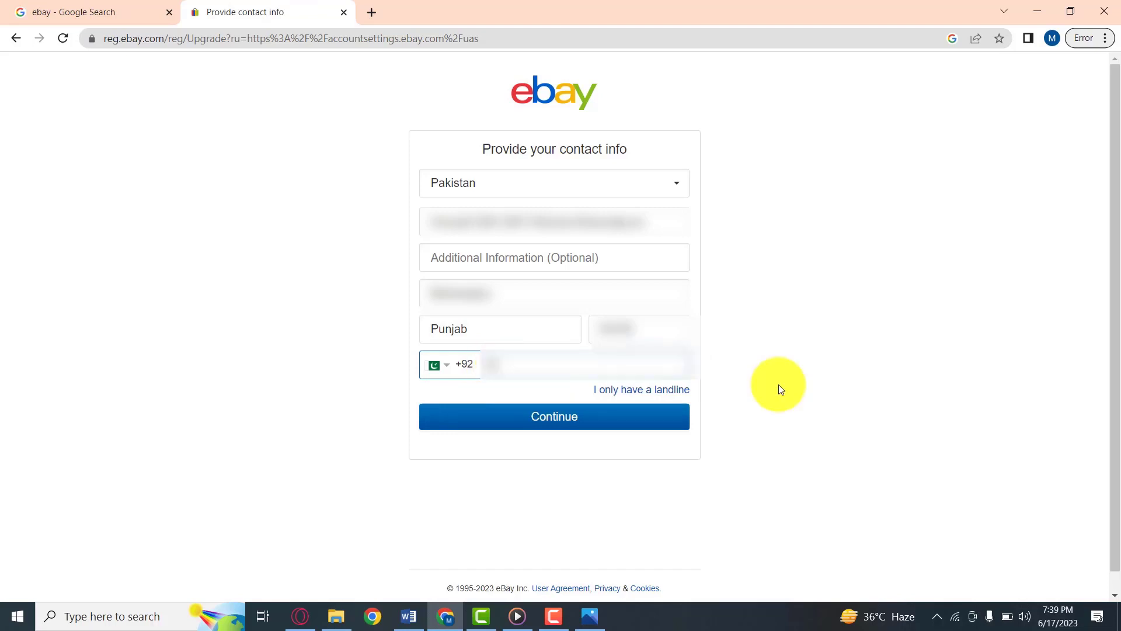
type("1234")
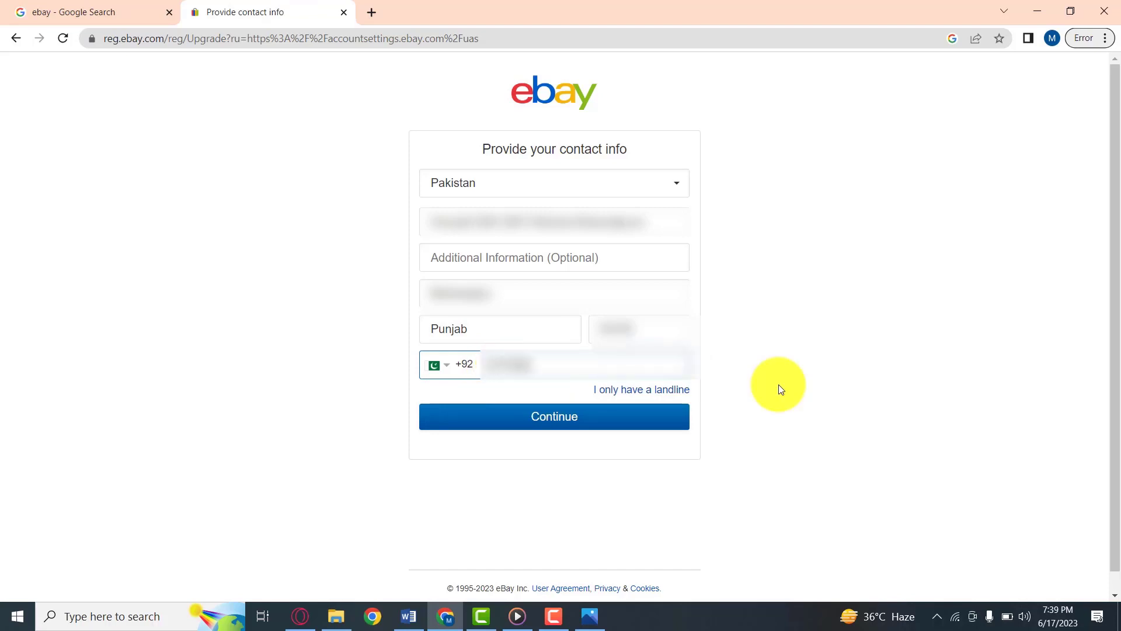
type("5678")
left_click(556, 422)
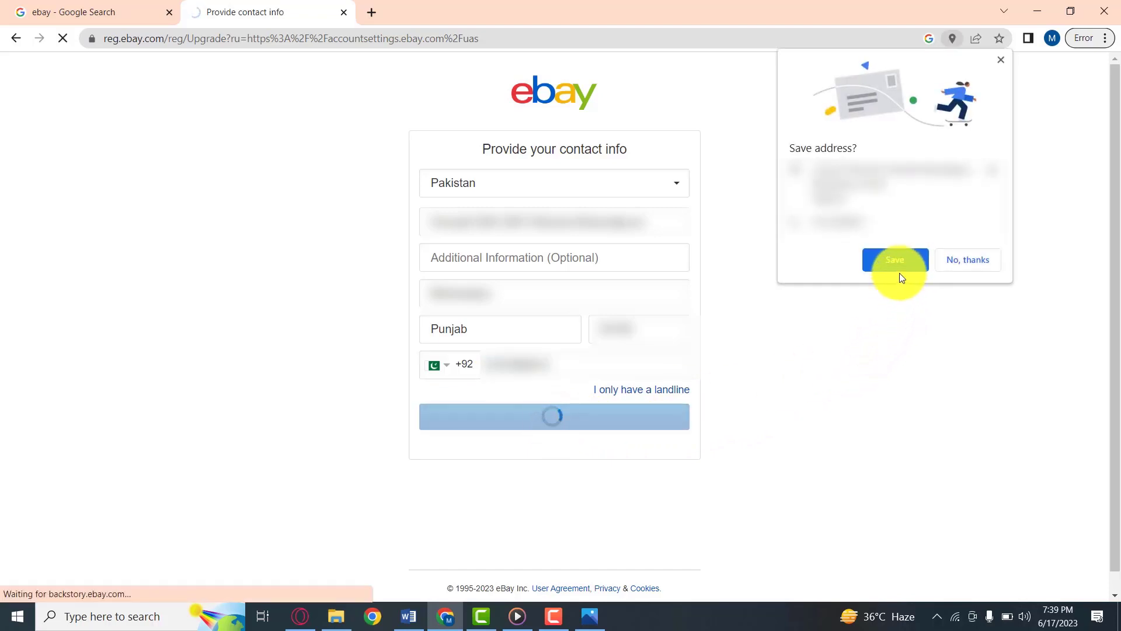
left_click(956, 268)
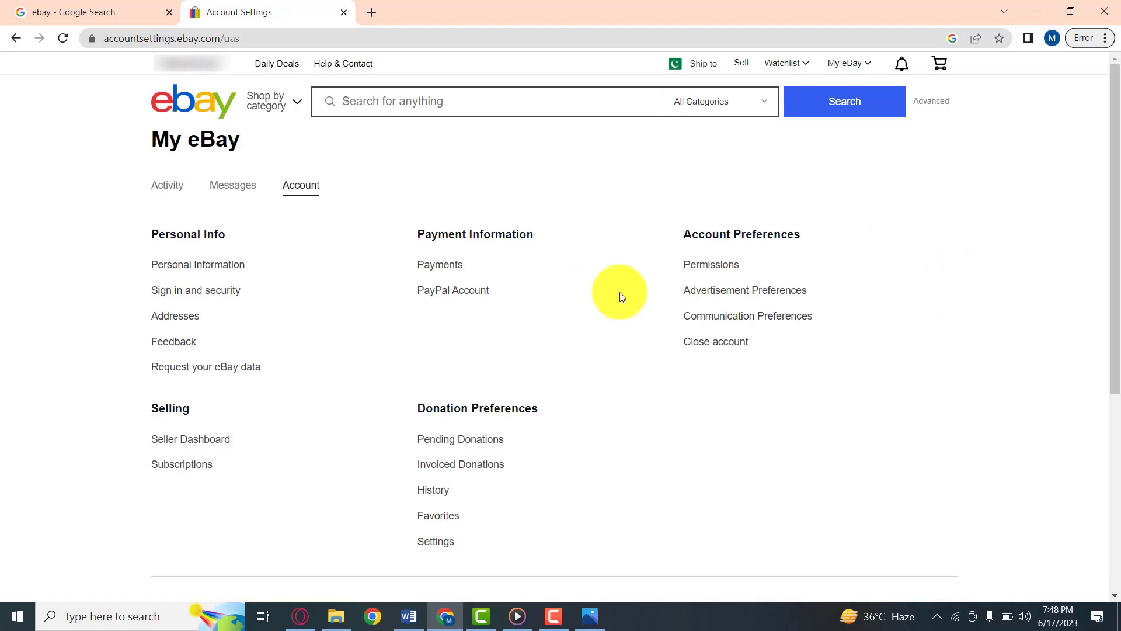
- Open Personal information and sign in again with the pasted account password
left_click_drag(150, 236, 152, 276)
left_click(240, 268)
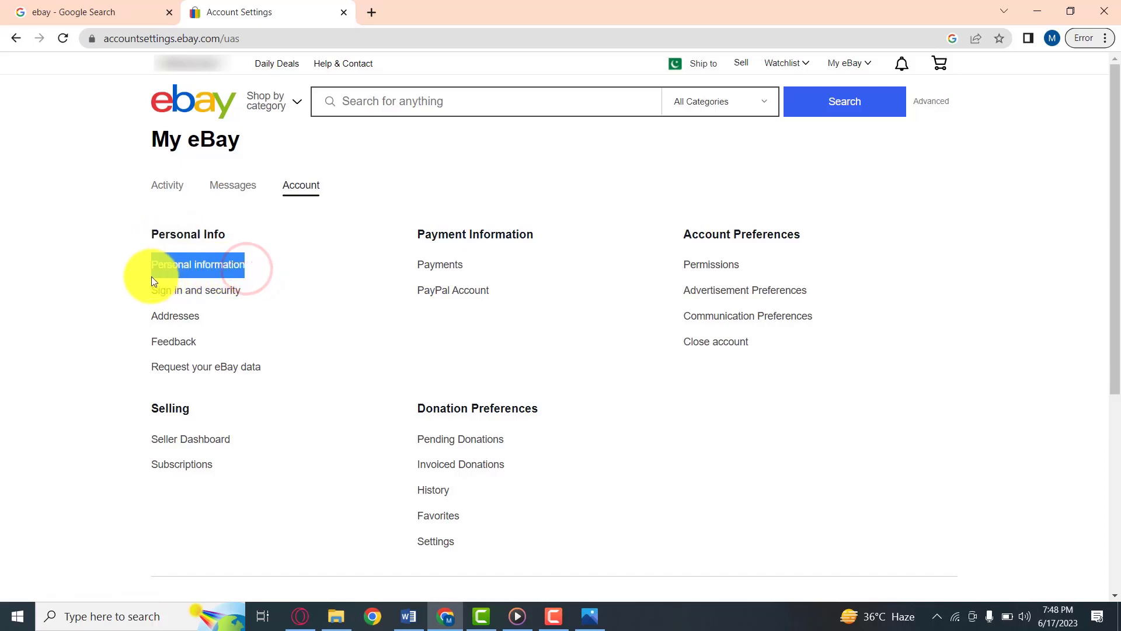
left_click(271, 280)
left_click(219, 263)
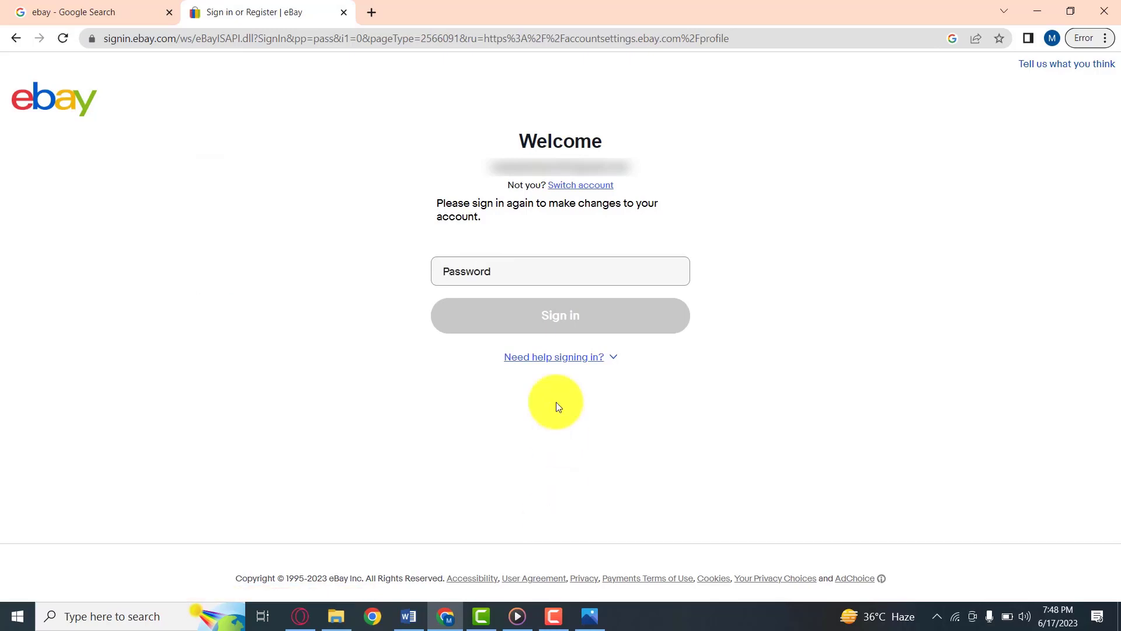
left_click(520, 270)
key("ctrl+v")
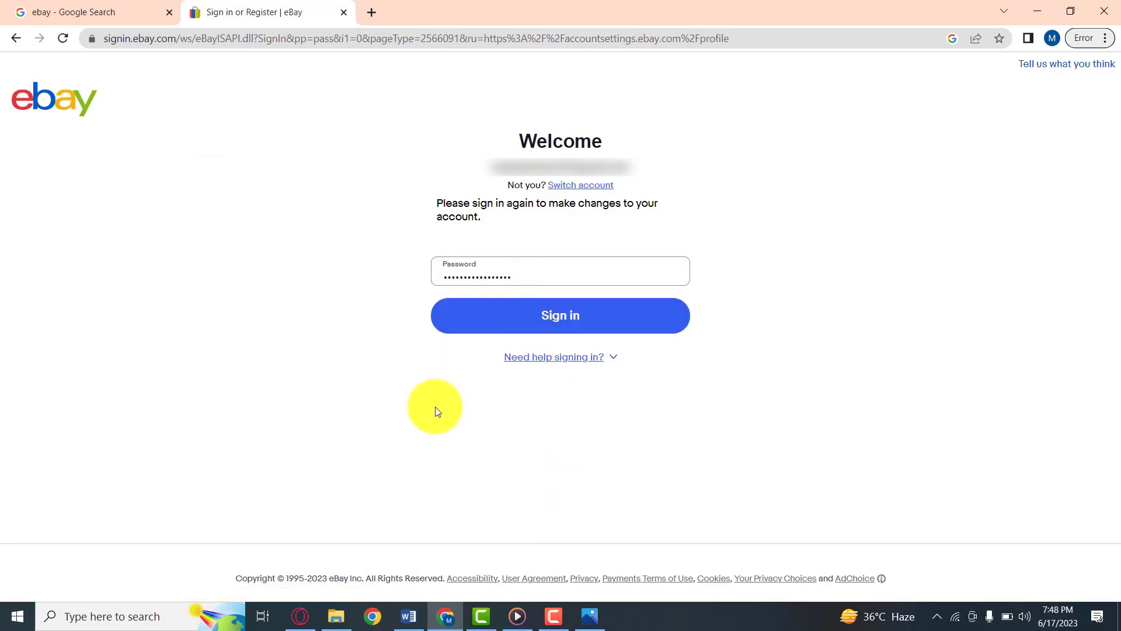
left_click(503, 322)
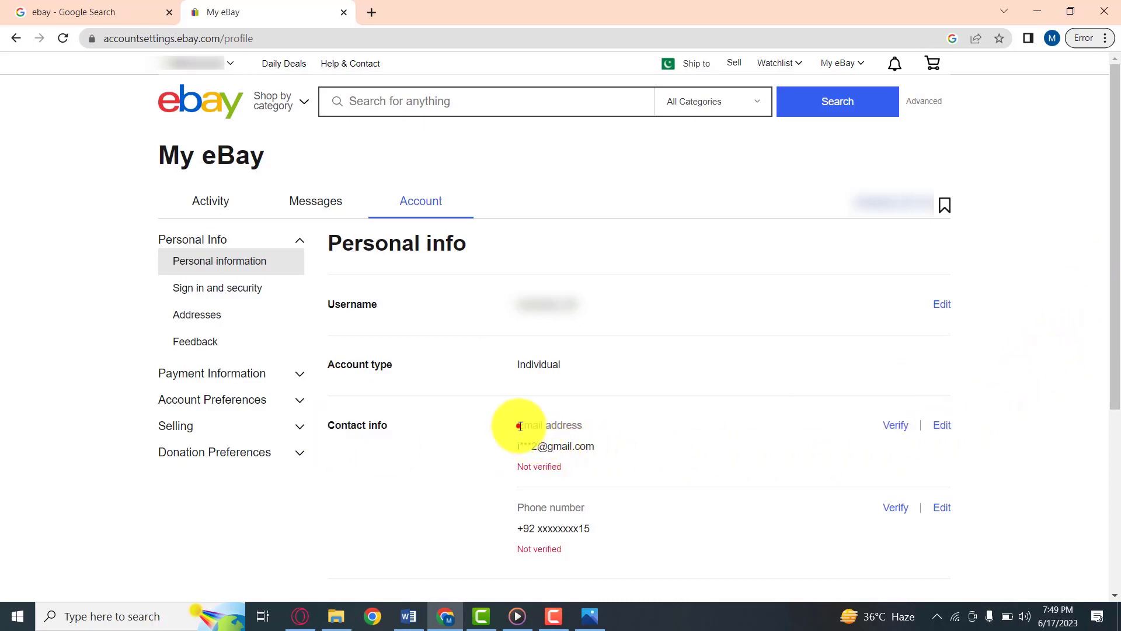
- Highlight the not-yet-verified email address entry on the Personal info page
left_click_drag(514, 426, 594, 438)
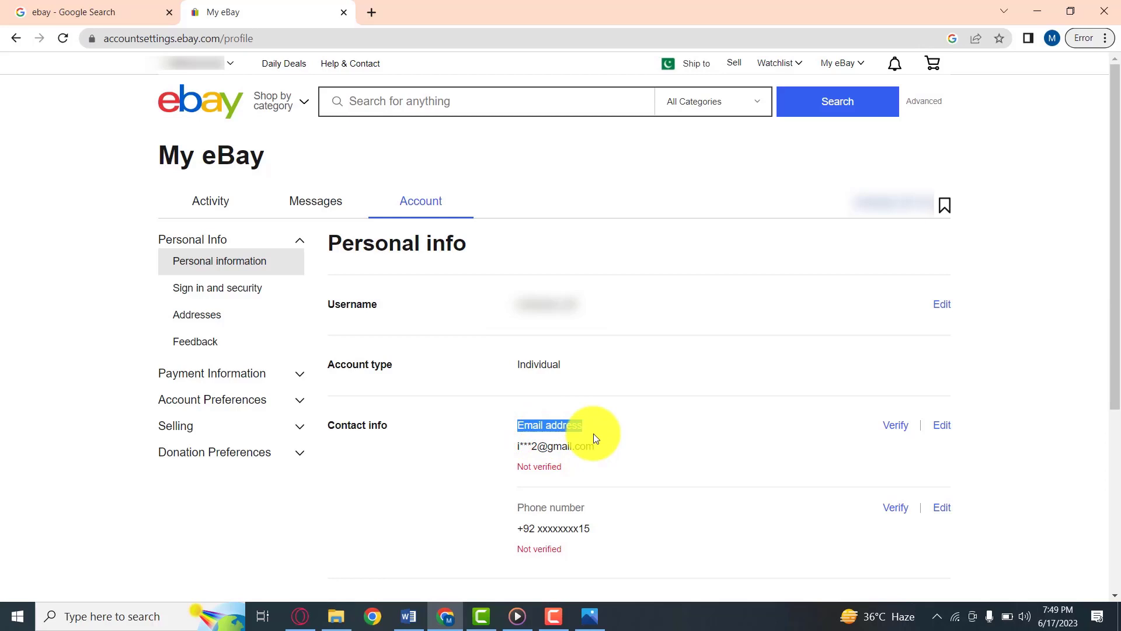
left_click(654, 464)
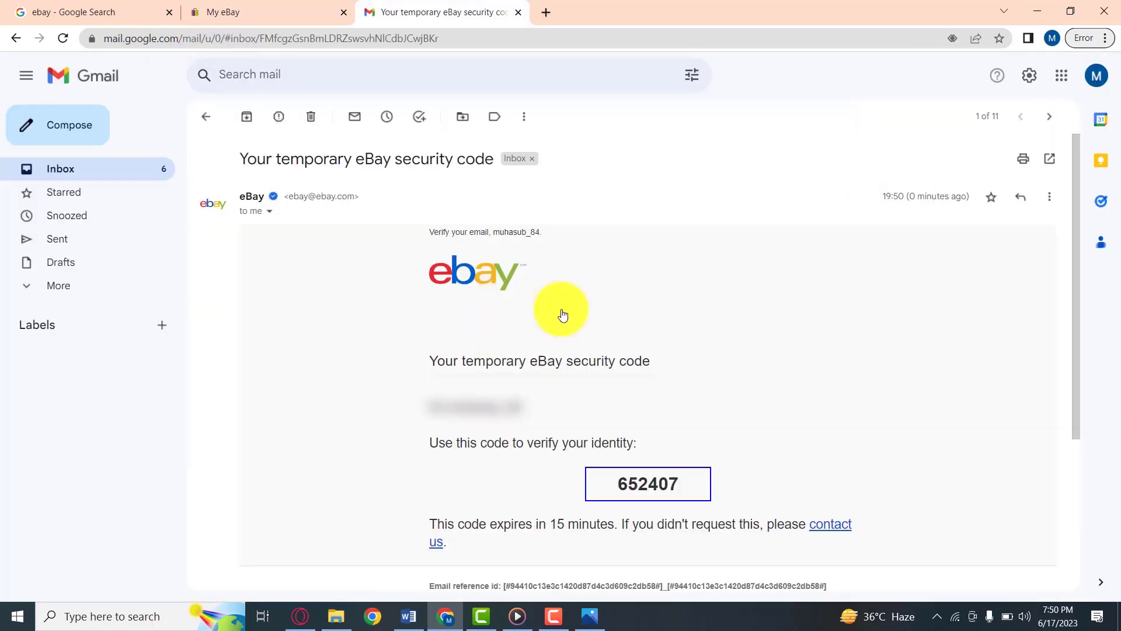
- Copy the code from eBay's 'Your temporary eBay security code' email in Gmail
double_click(645, 484)
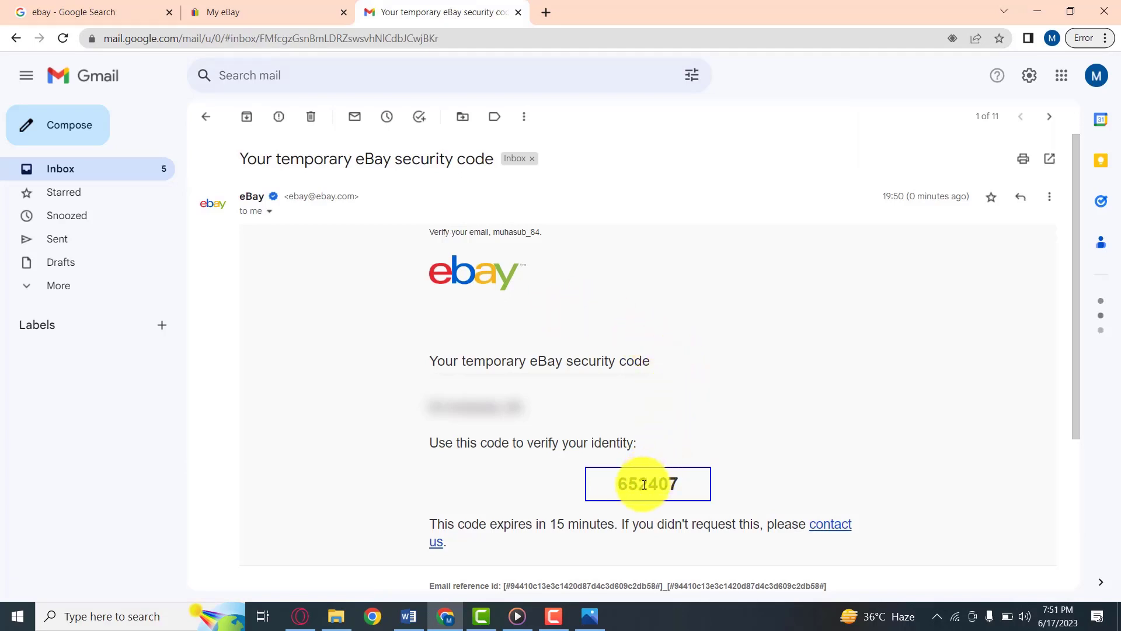
right_click(645, 484)
left_click(688, 377)
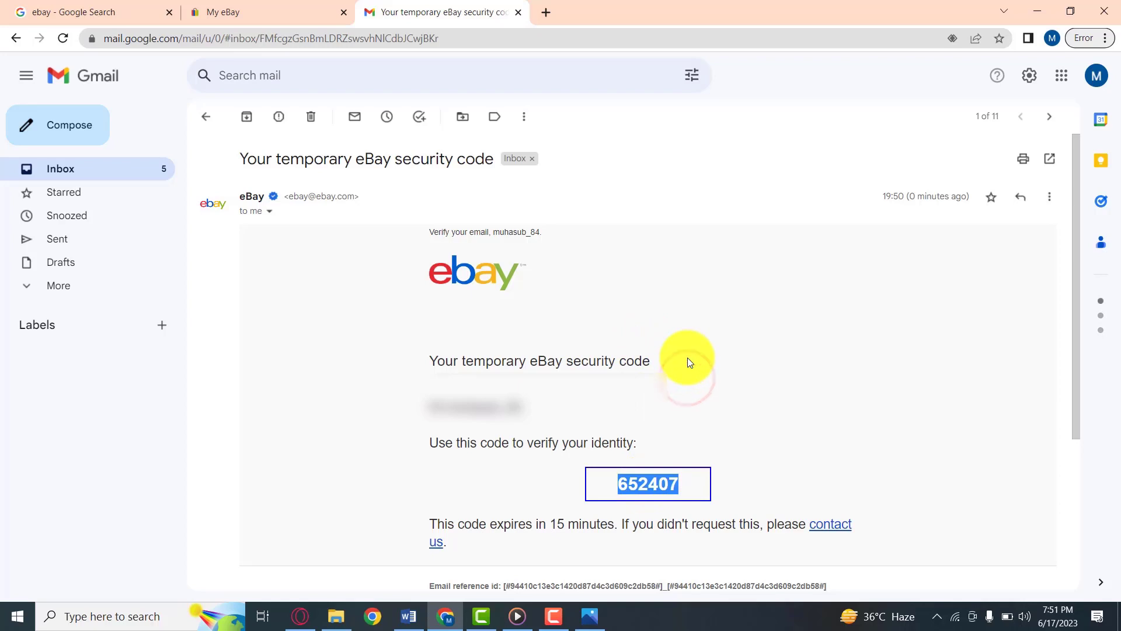
- Paste the copied code into eBay's Security code field and verify the email
left_click(287, 8)
left_click(585, 458)
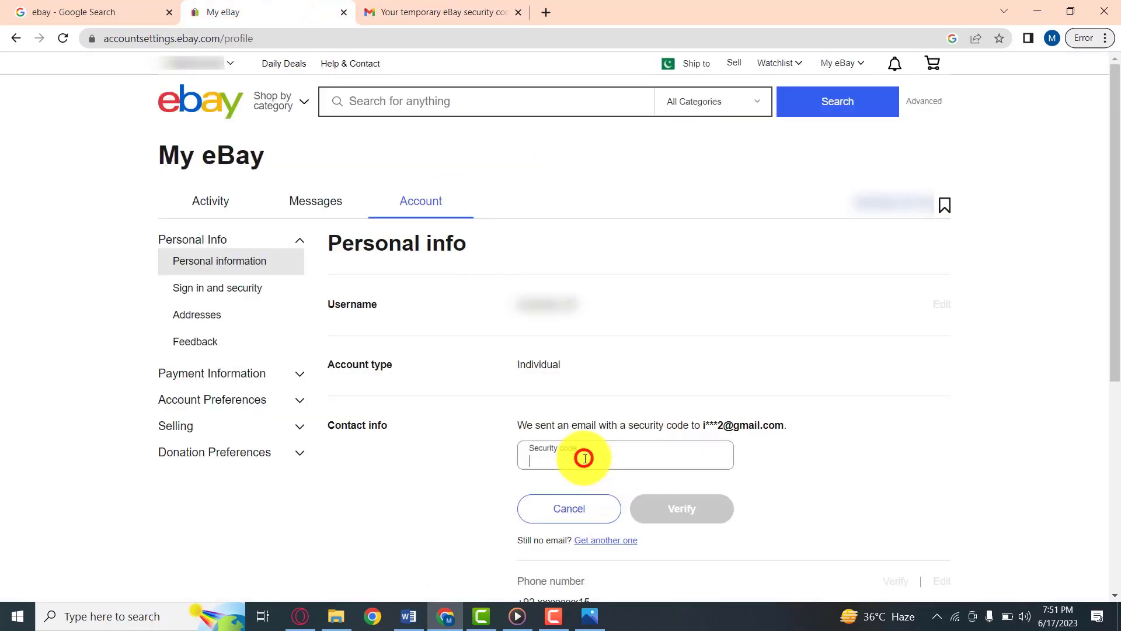
key("ctrl+v")
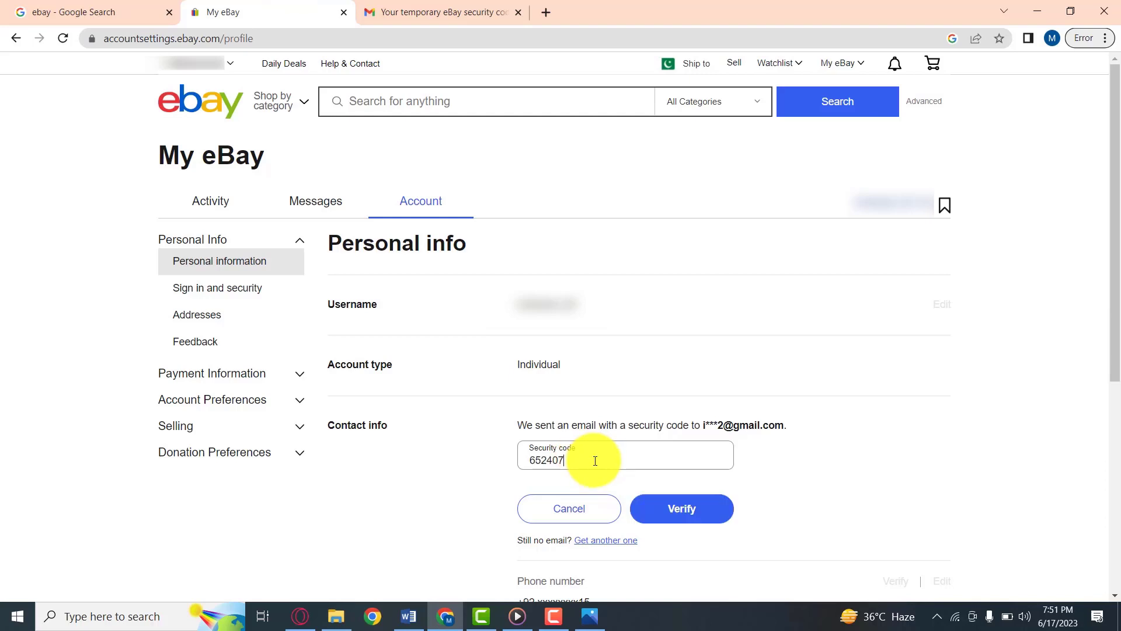
left_click(675, 510)
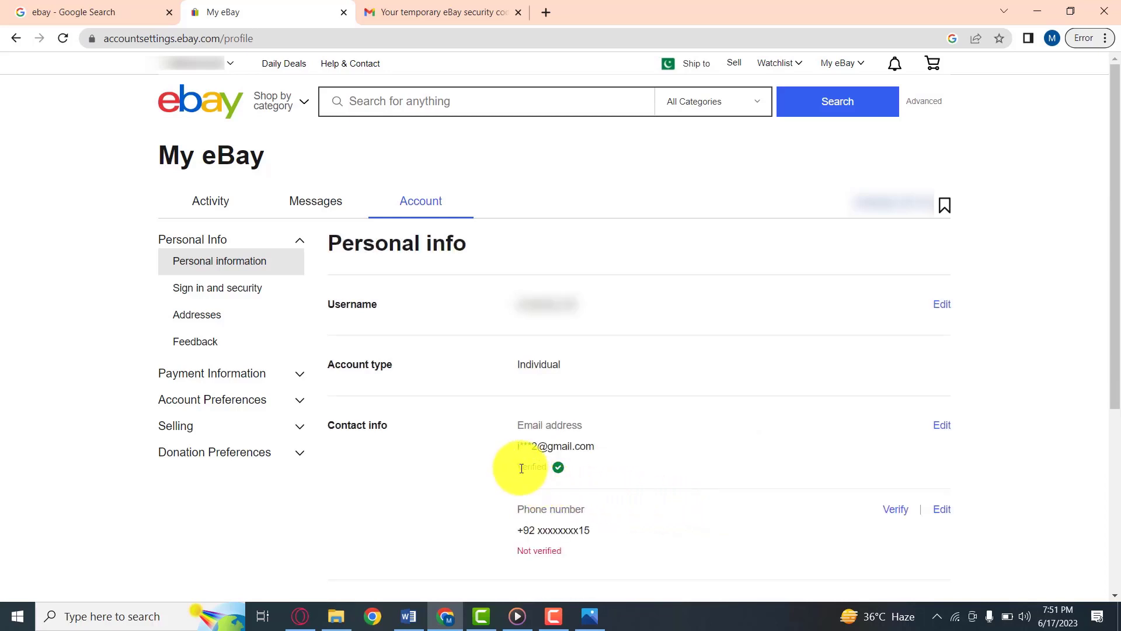
- Point out the email's new Verified status and the still-unverified phone number
left_click_drag(515, 466, 561, 476)
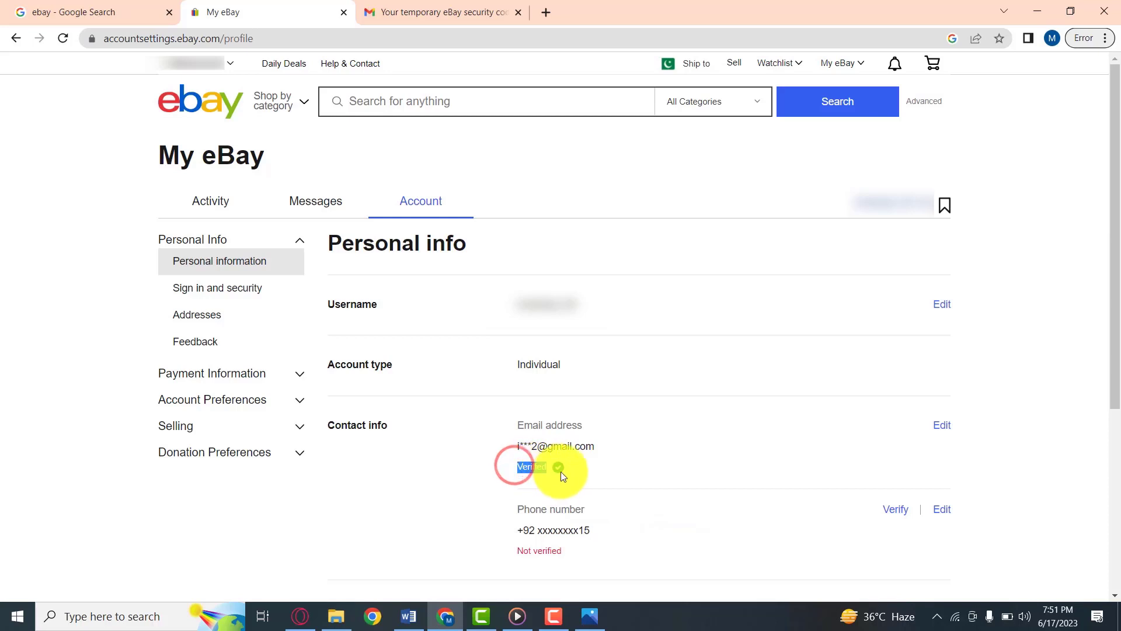
left_click(701, 484)
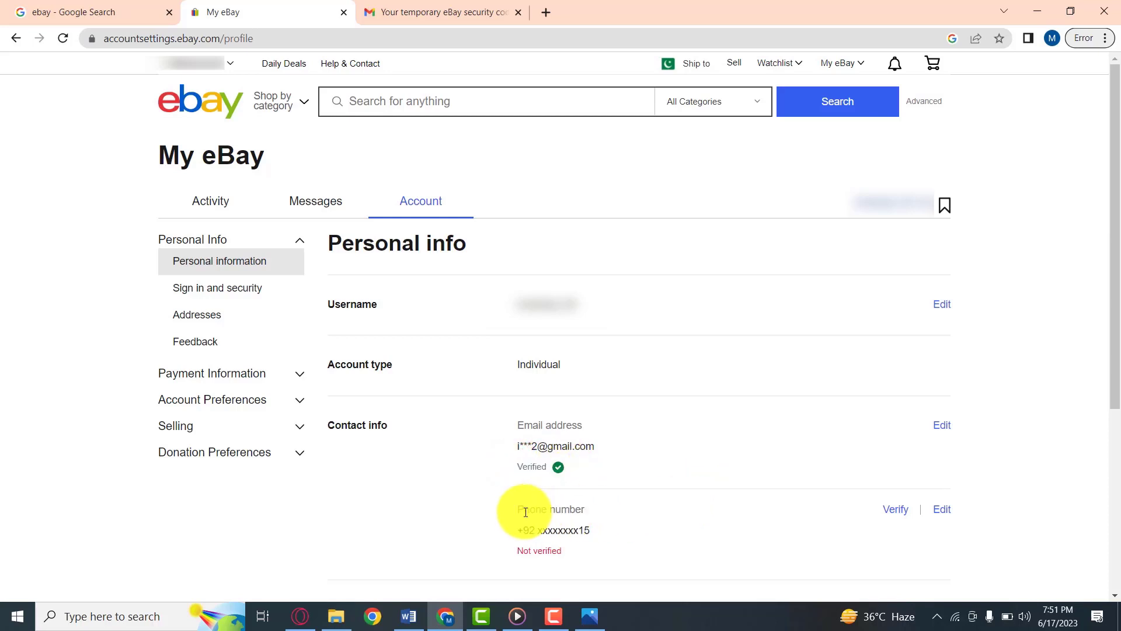
left_click_drag(516, 510, 587, 509)
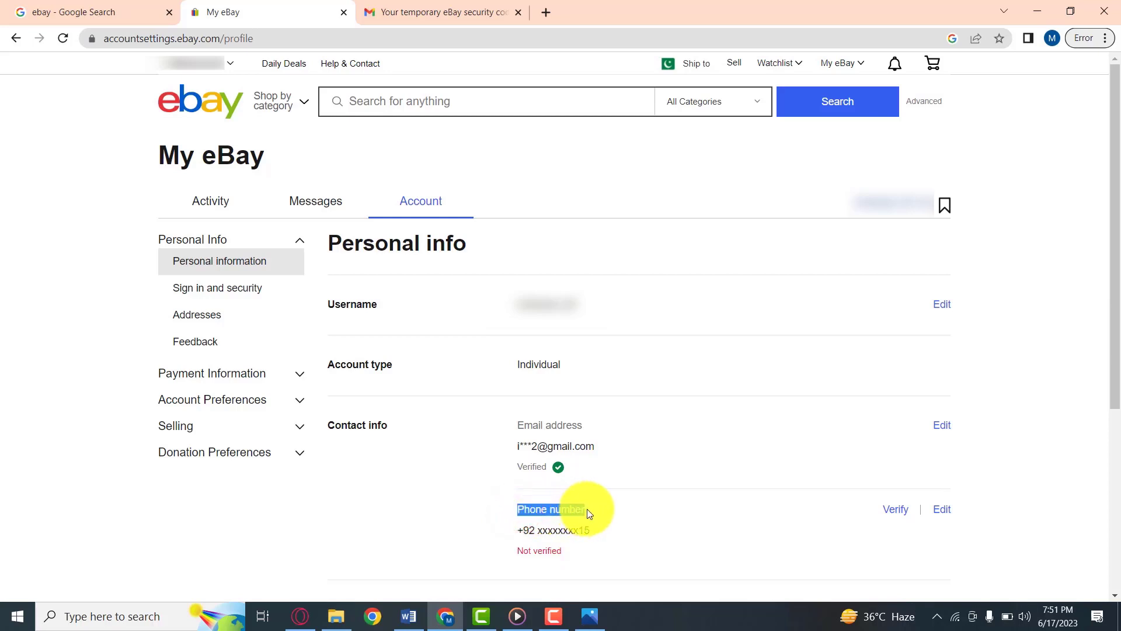
left_click(647, 548)
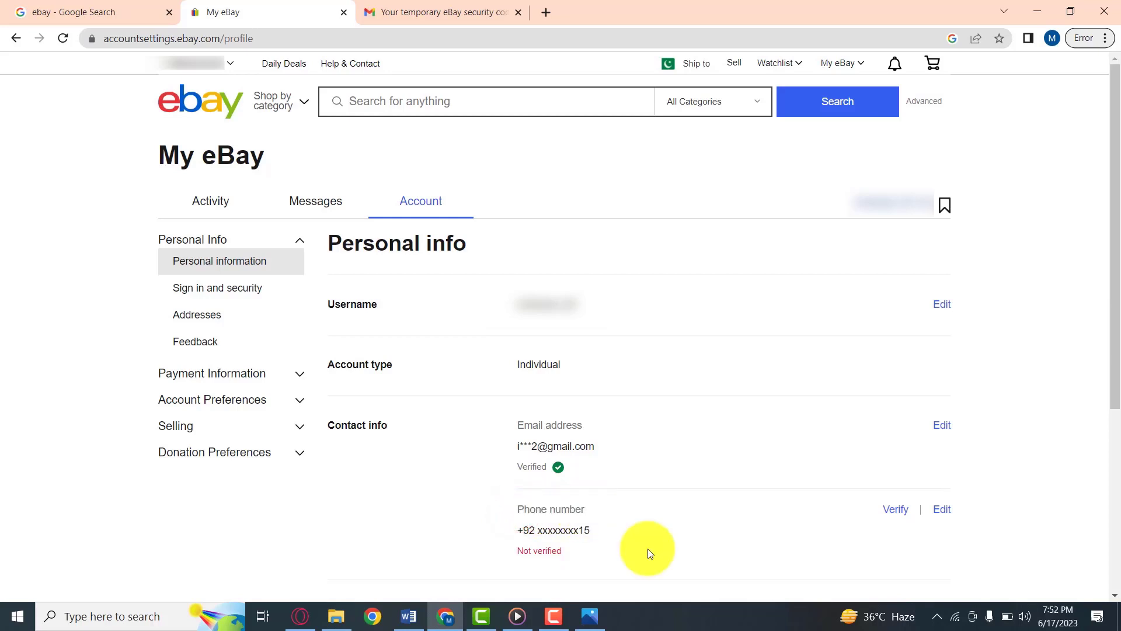
- Start phone number verification and have a security code texted to the phone
left_click(895, 513)
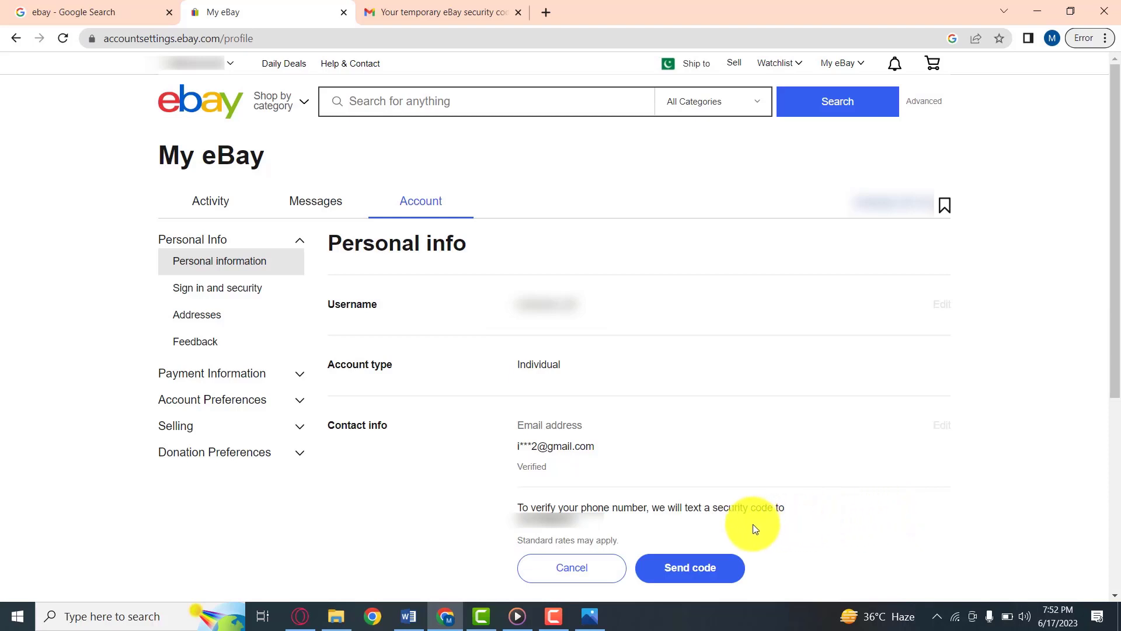
left_click(692, 573)
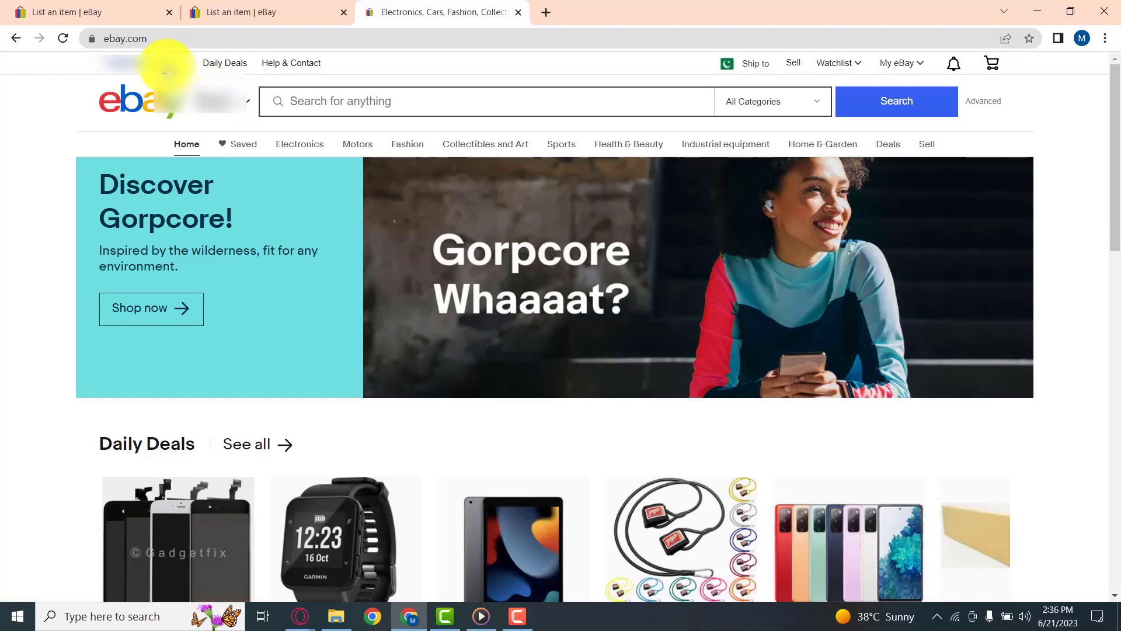
- Go from Account settings to the Seller Dashboard and begin creating a new listing
mouse_move(166, 67)
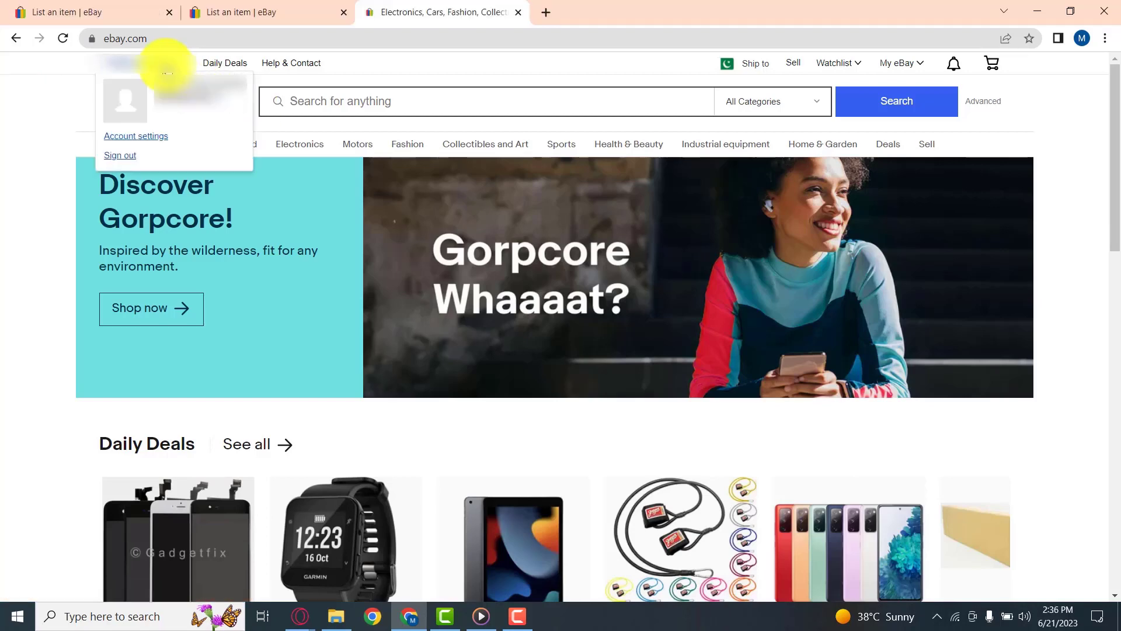
left_click(158, 141)
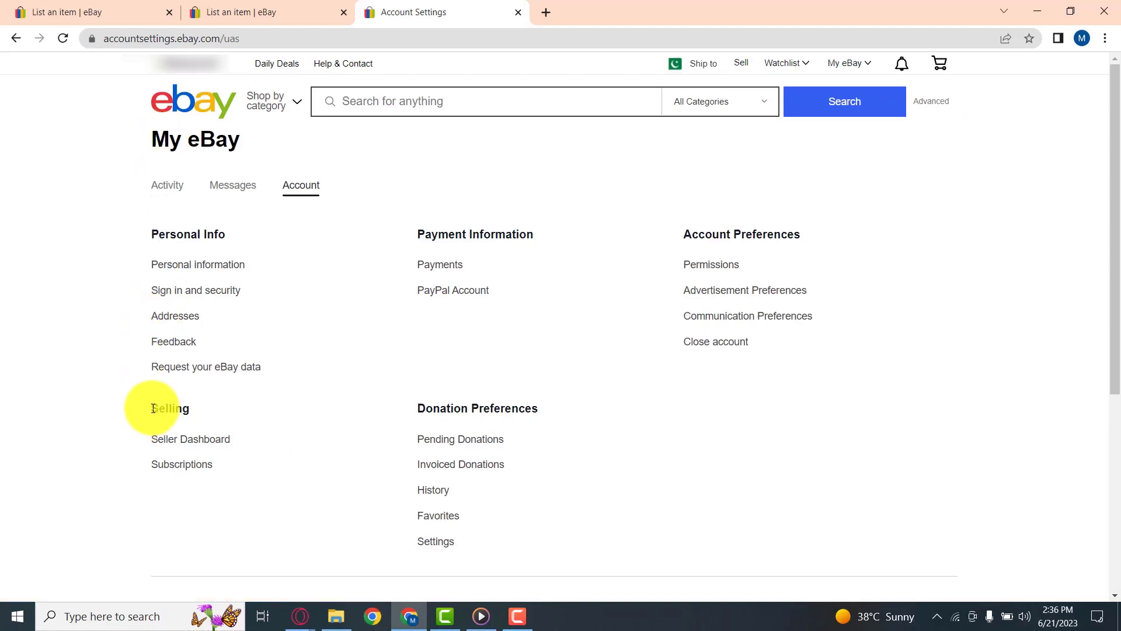
left_click_drag(150, 409, 192, 412)
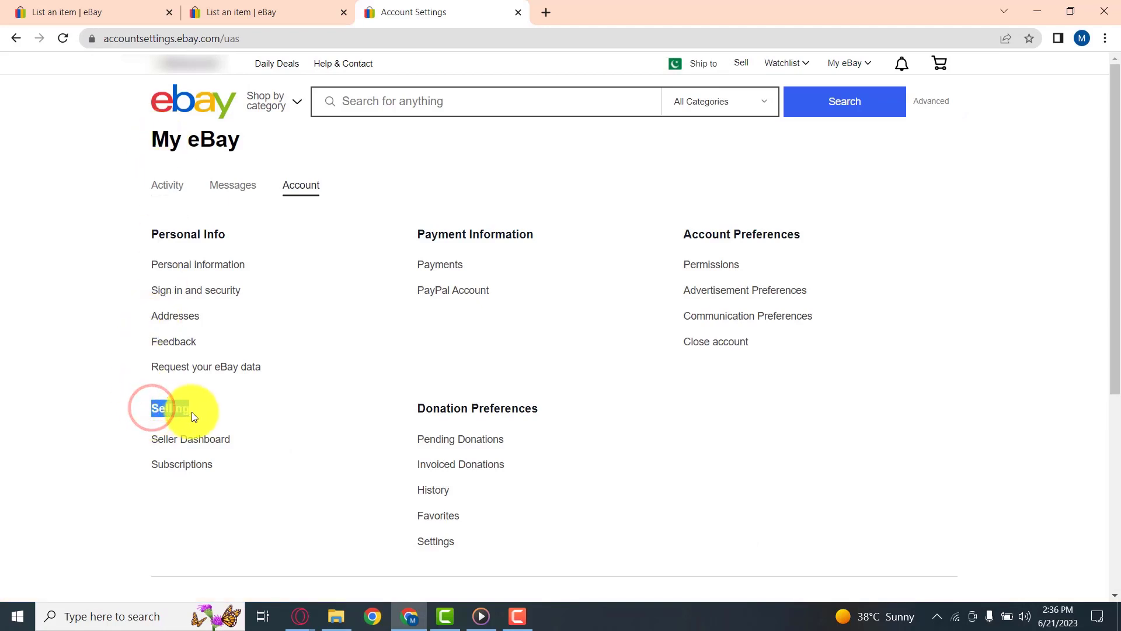
left_click(296, 447)
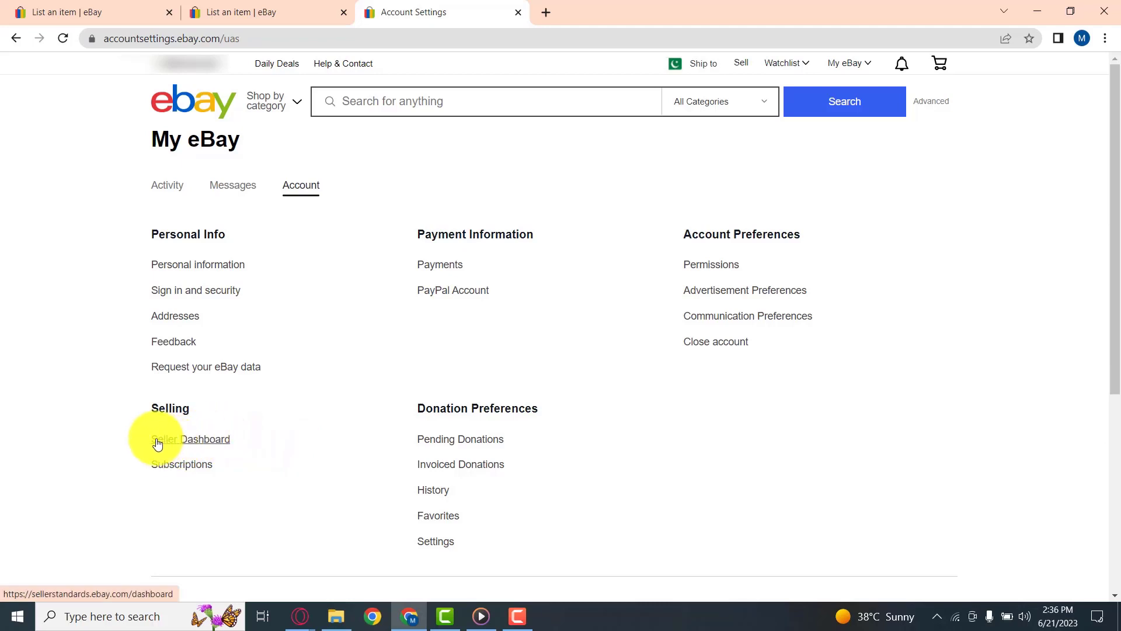
left_click(200, 442)
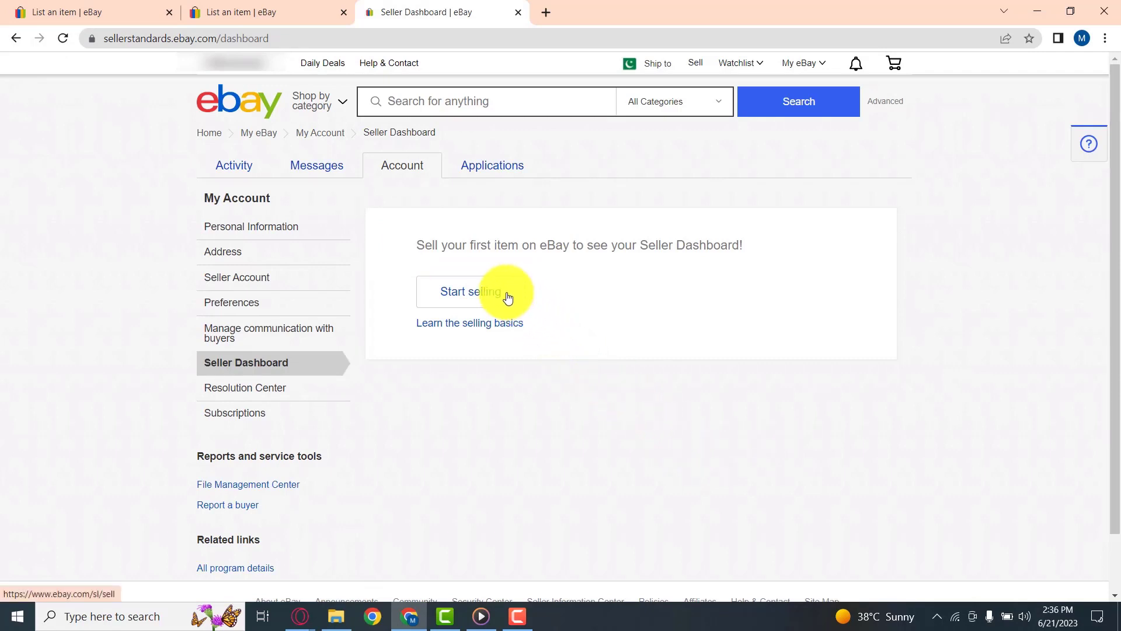
left_click(462, 308)
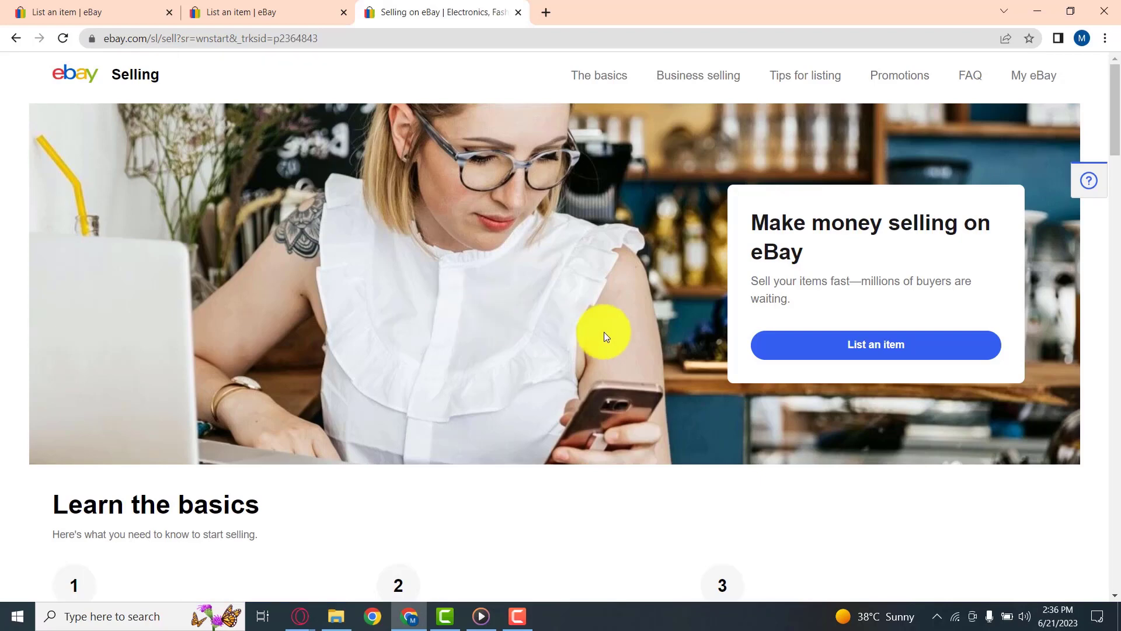
- Start a 'watch men' listing matched to the Casio AE-1200WHD-1A in New with tags condition
left_click(826, 344)
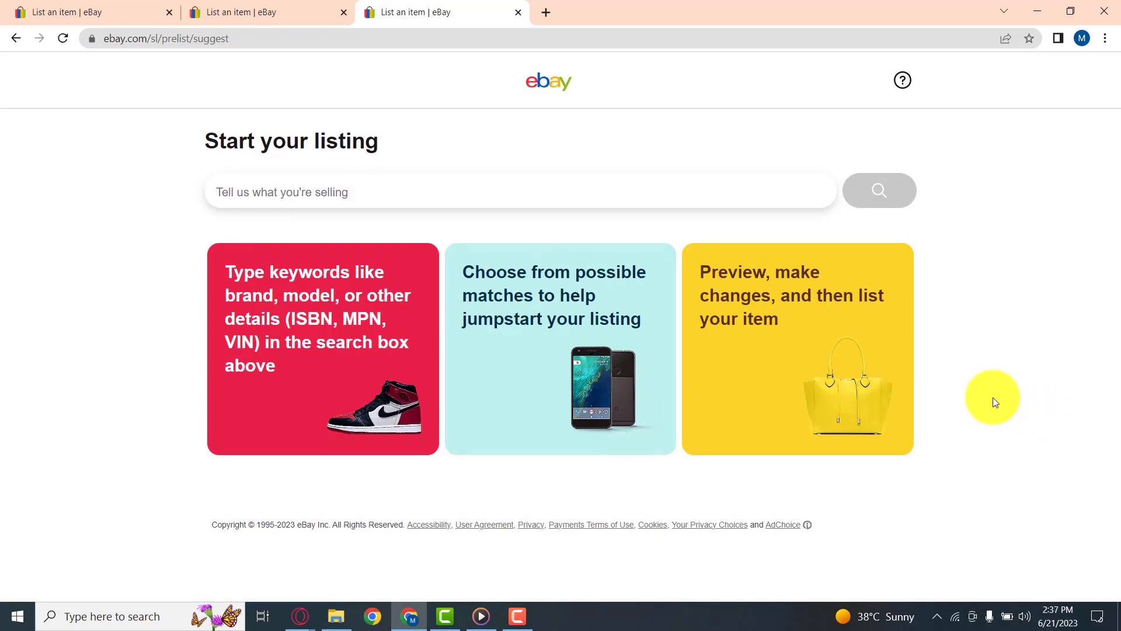
type("watc")
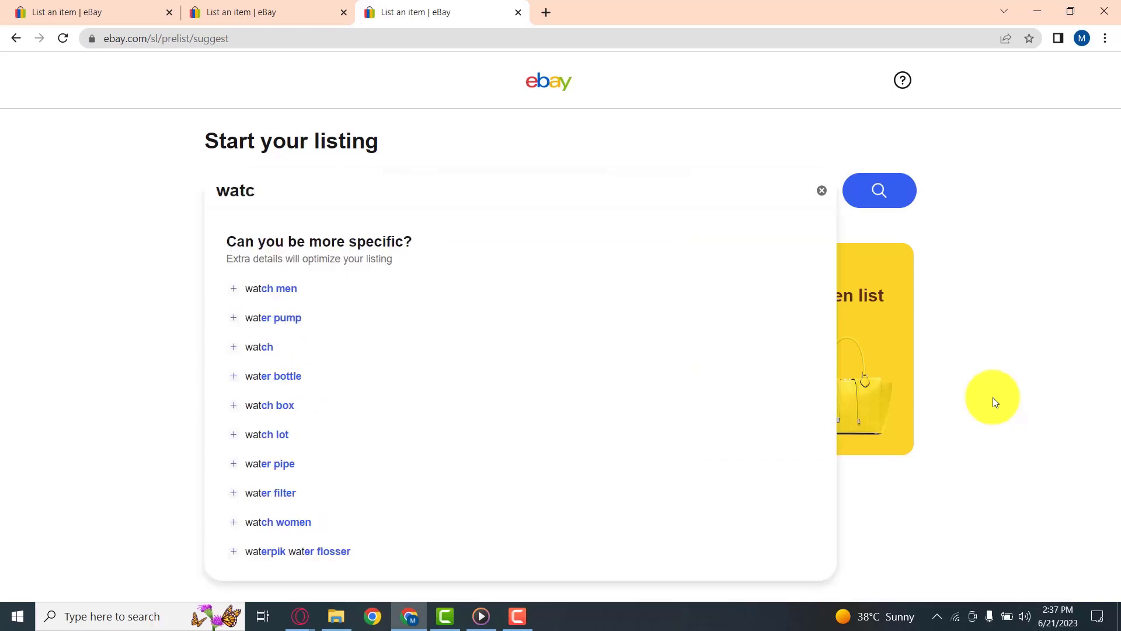
type("h men")
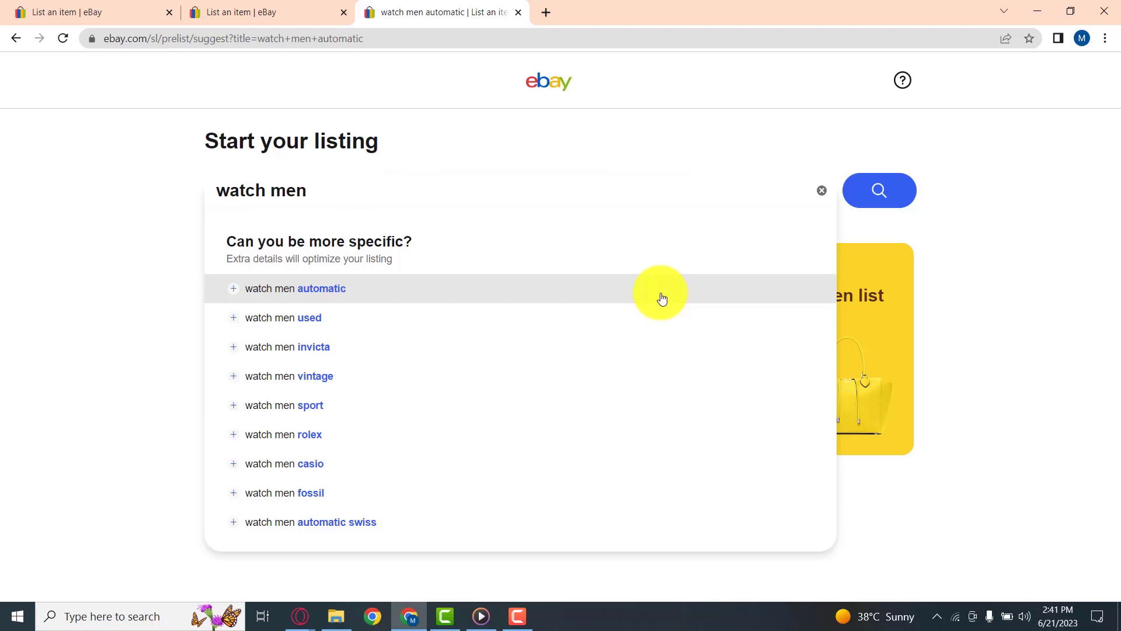
left_click(886, 200)
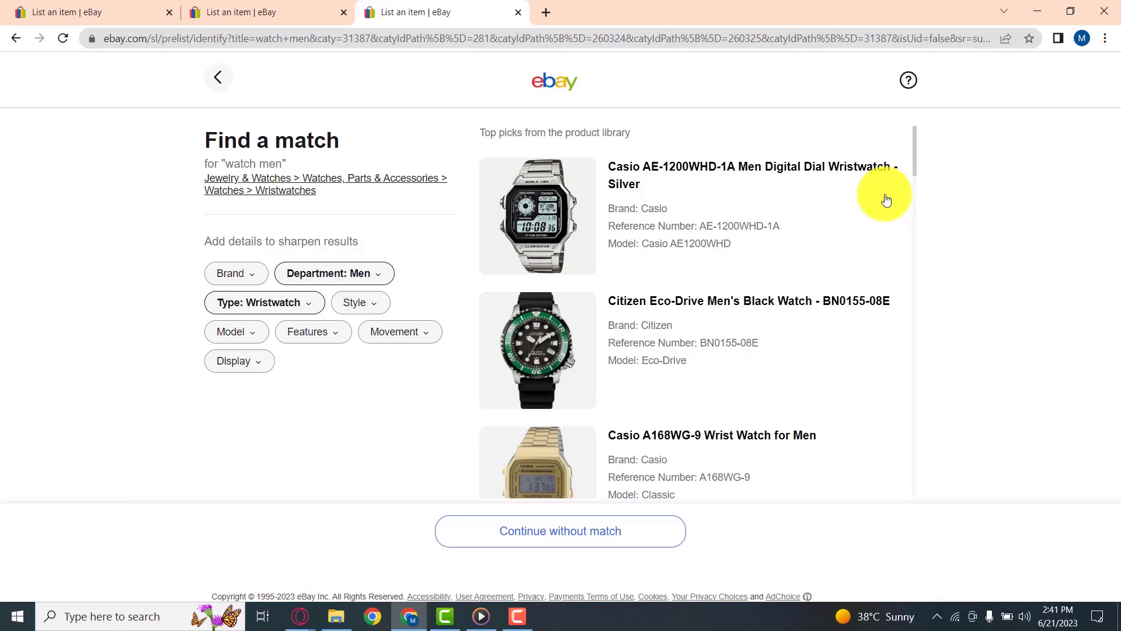
left_click(800, 171)
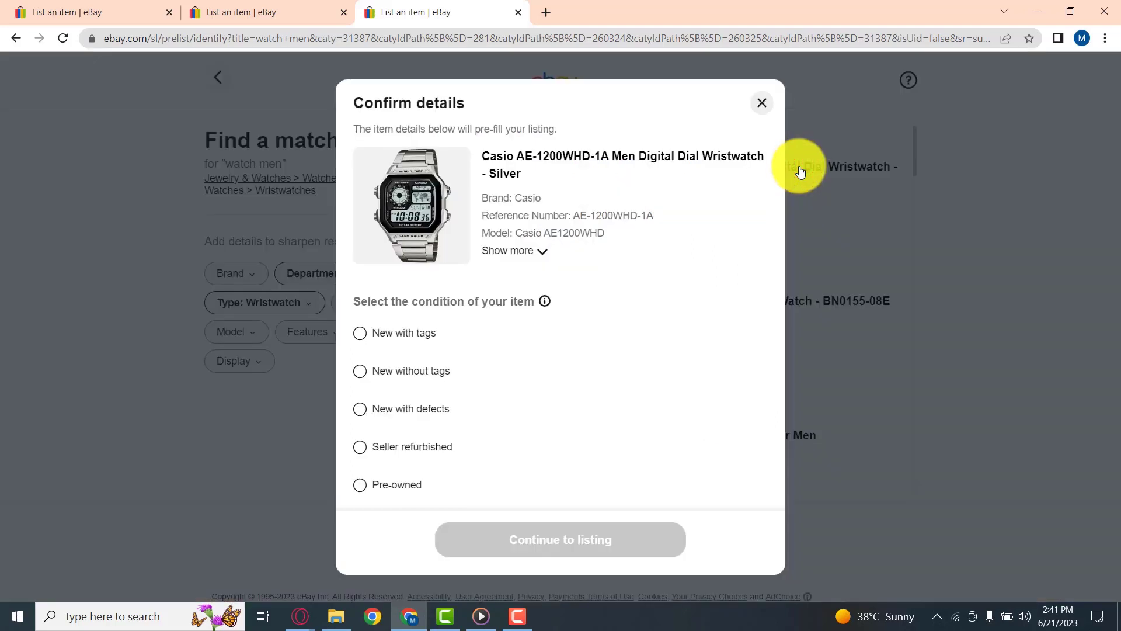
left_click(401, 336)
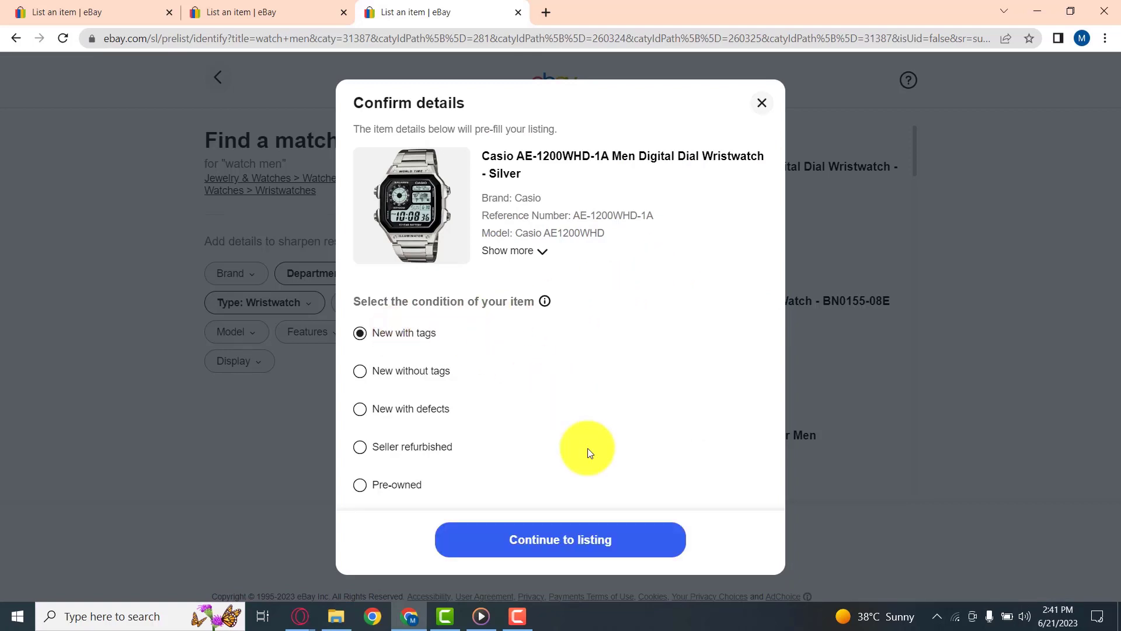
left_click(570, 549)
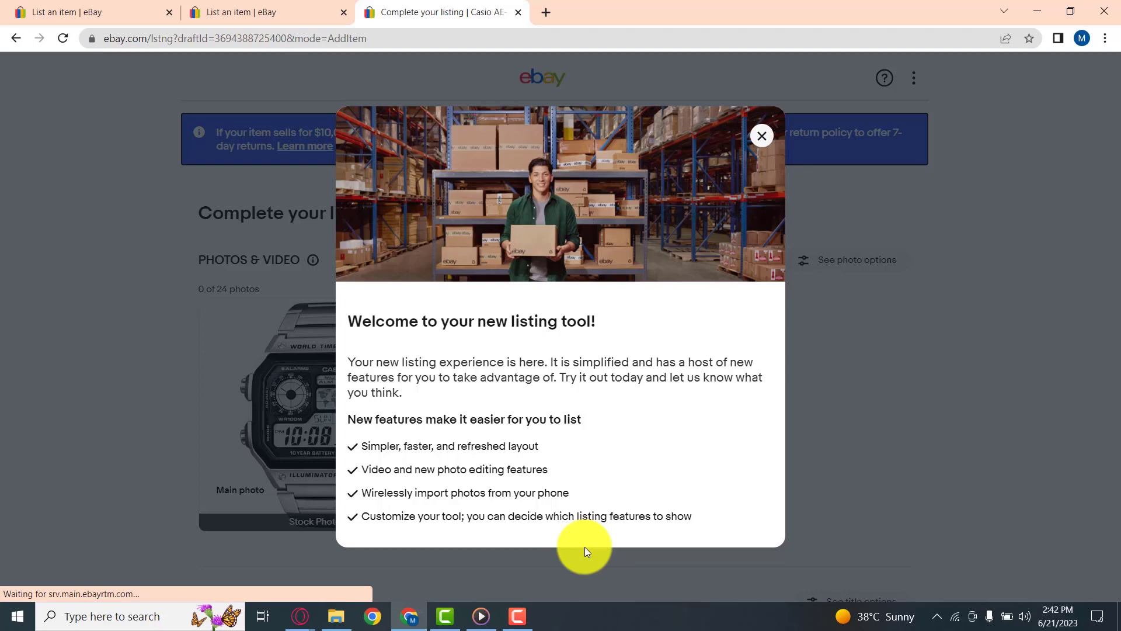
- Dismiss the welcome popup and switch the Pricing format from auction to Buy It Now
left_click(763, 134)
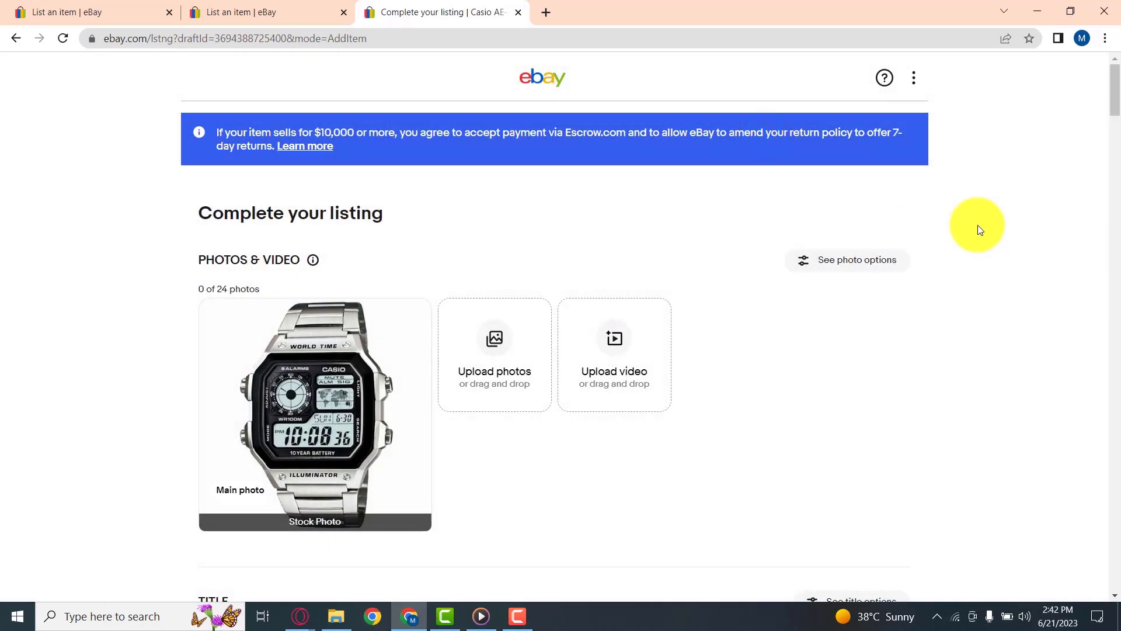
scroll(736, 326, "down", 1)
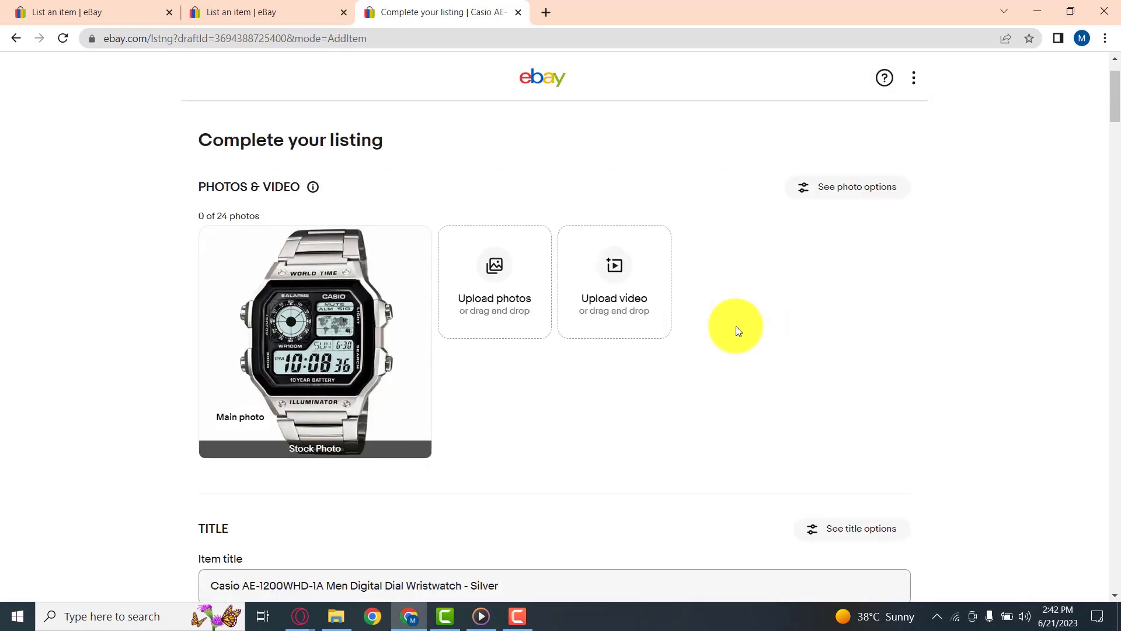
scroll(622, 387, "down", 3)
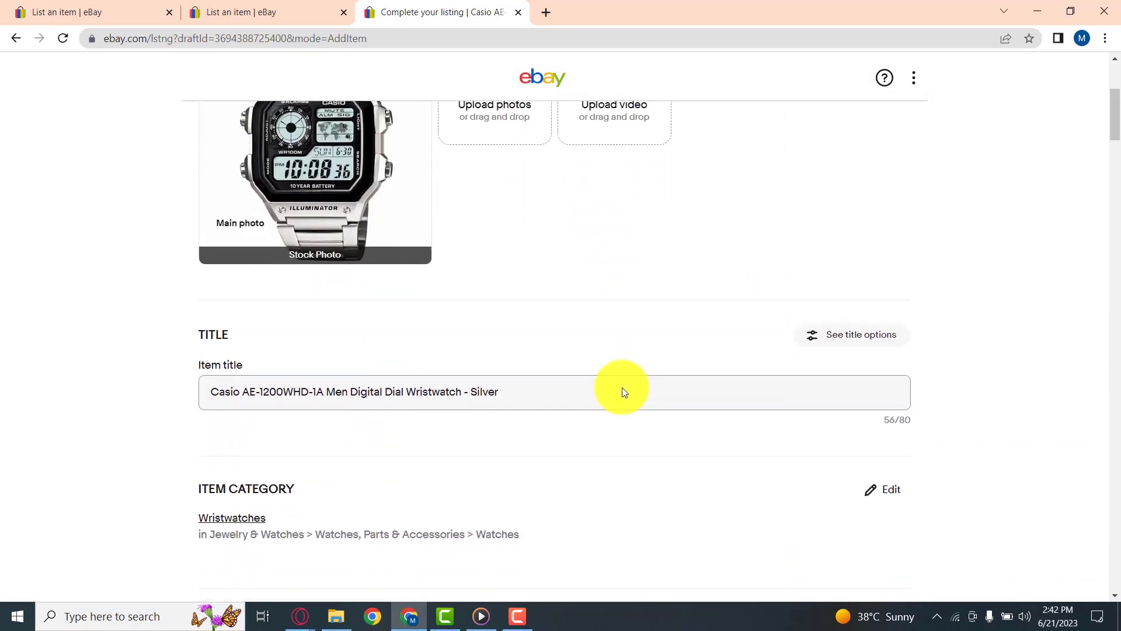
scroll(622, 388, "down", 1)
scroll(672, 368, "down", 2)
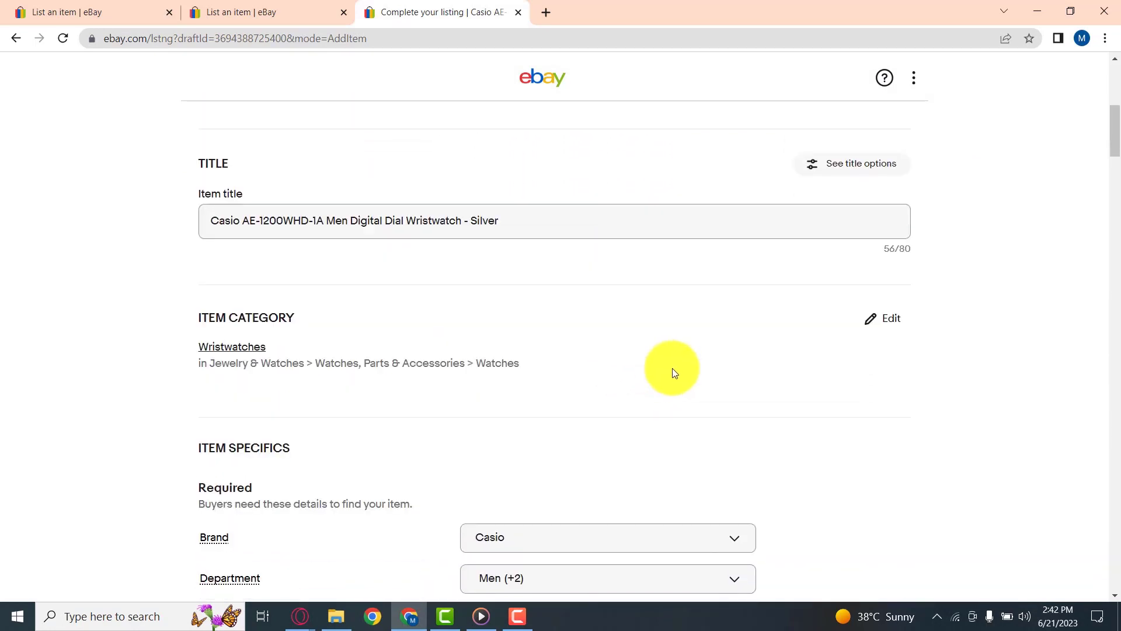
scroll(672, 368, "down", 2)
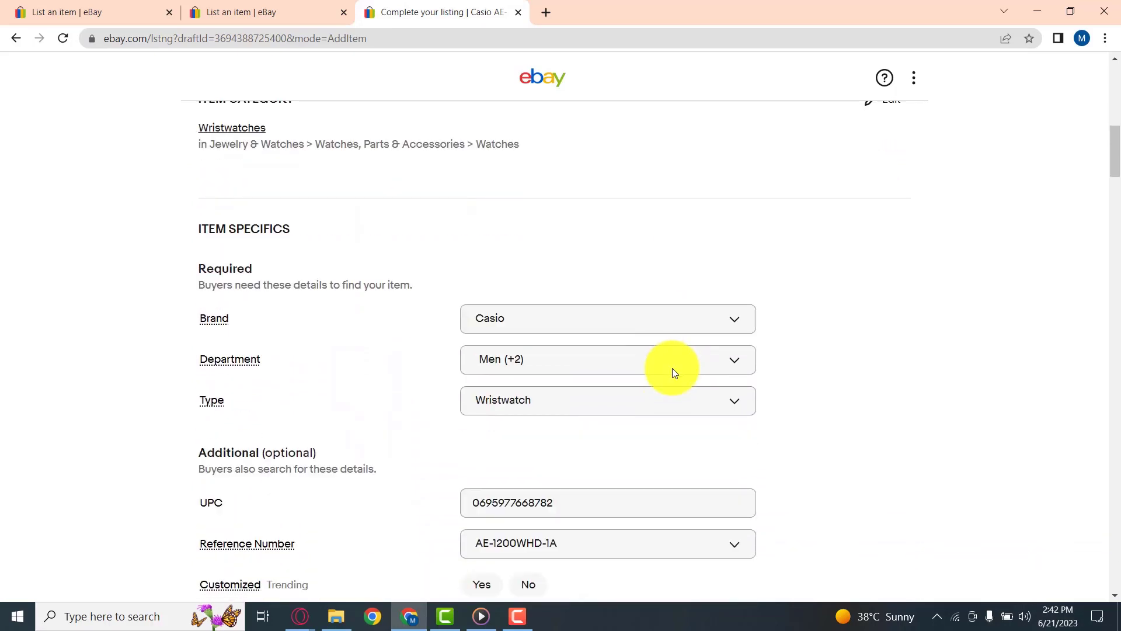
scroll(671, 368, "down", 6)
scroll(672, 368, "down", 7)
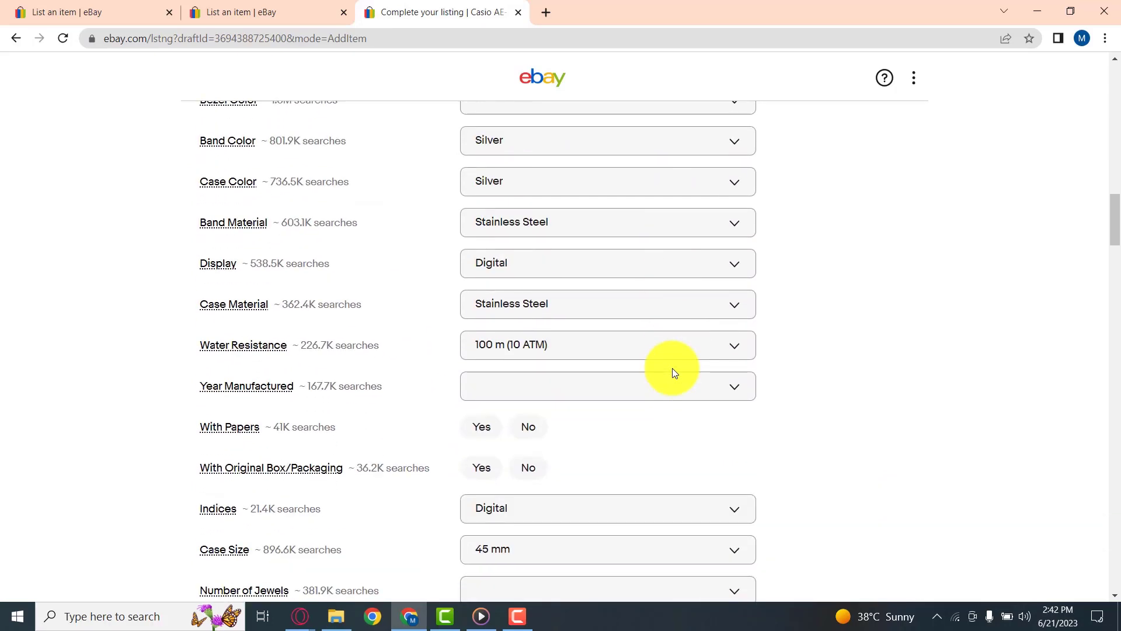
scroll(672, 368, "down", 11)
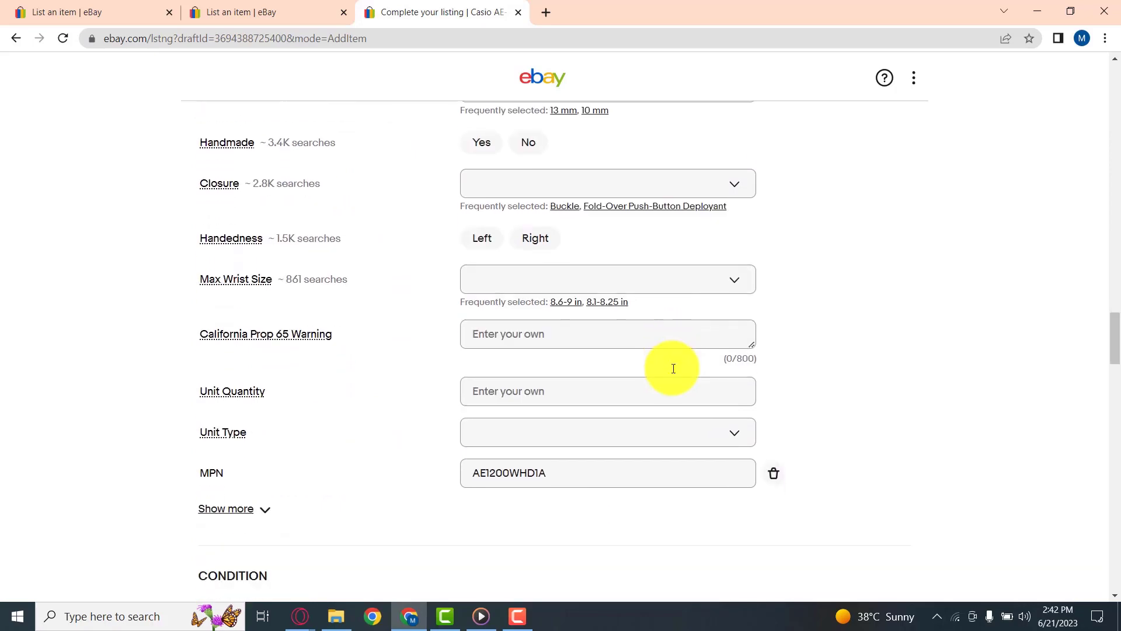
scroll(673, 368, "down", 6)
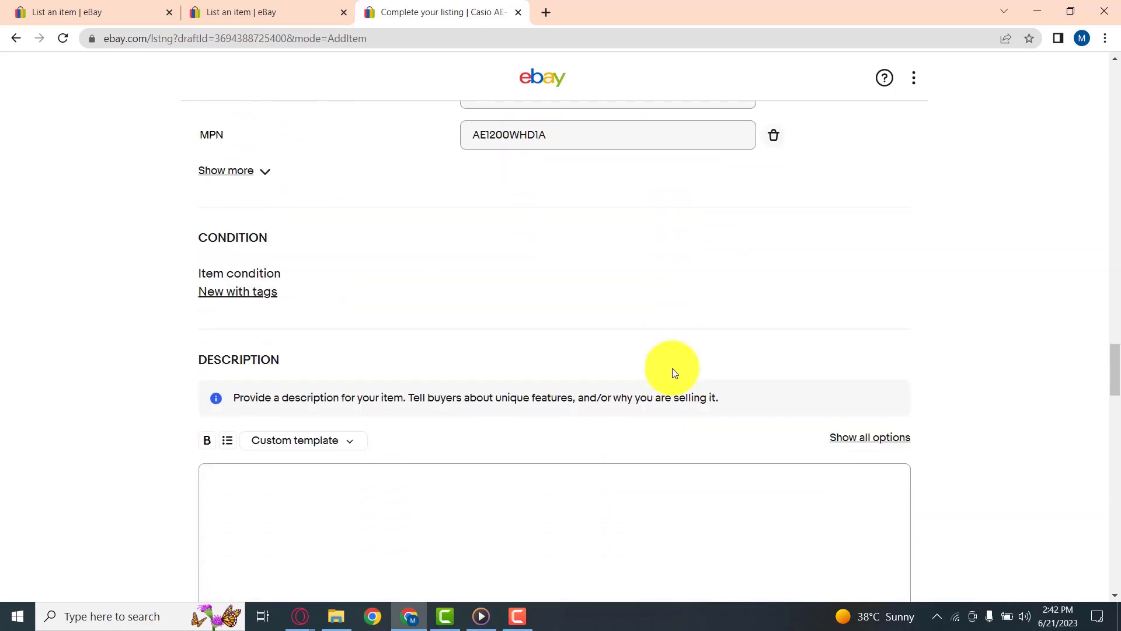
scroll(674, 371, "down", 4)
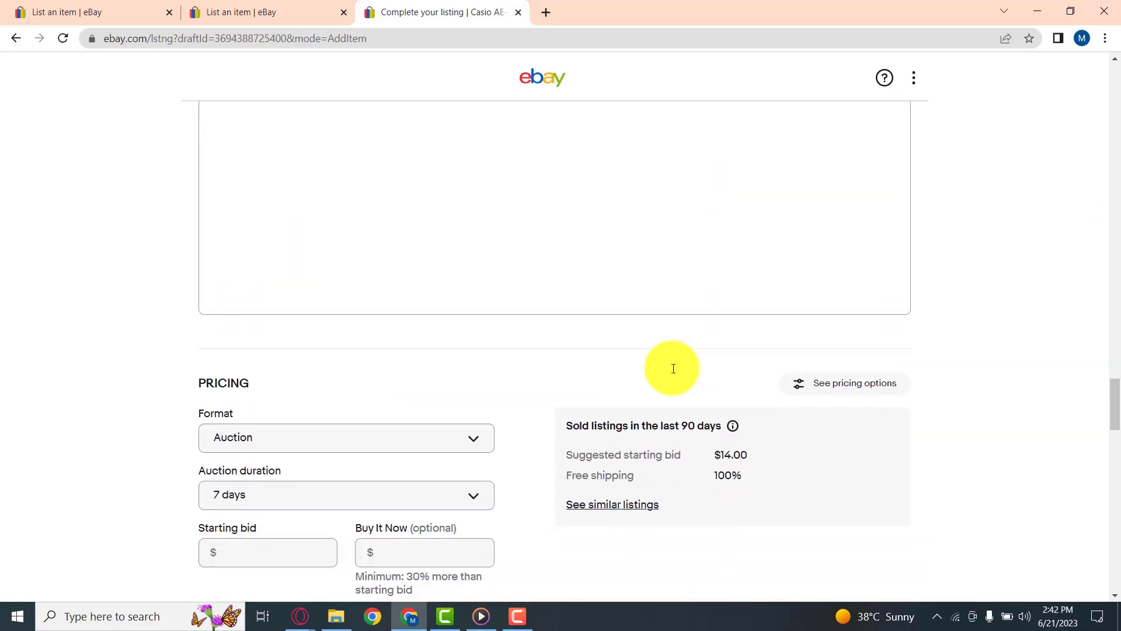
scroll(673, 371, "down", 1)
scroll(752, 463, "down", 1)
left_click(469, 298)
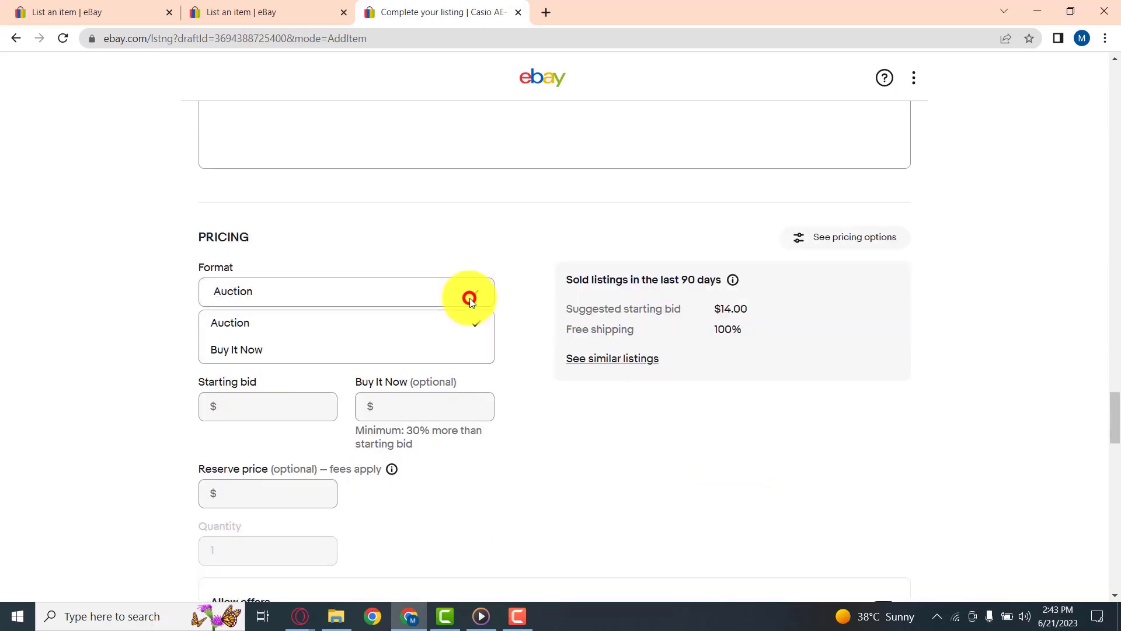
left_click(441, 348)
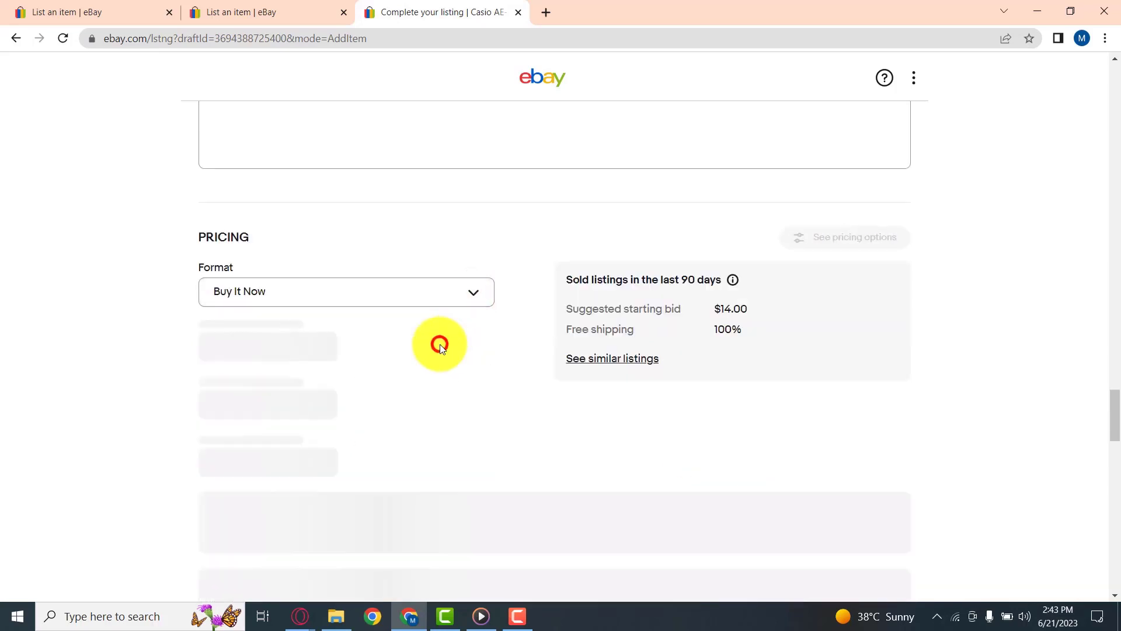
scroll(481, 371, "down", 3)
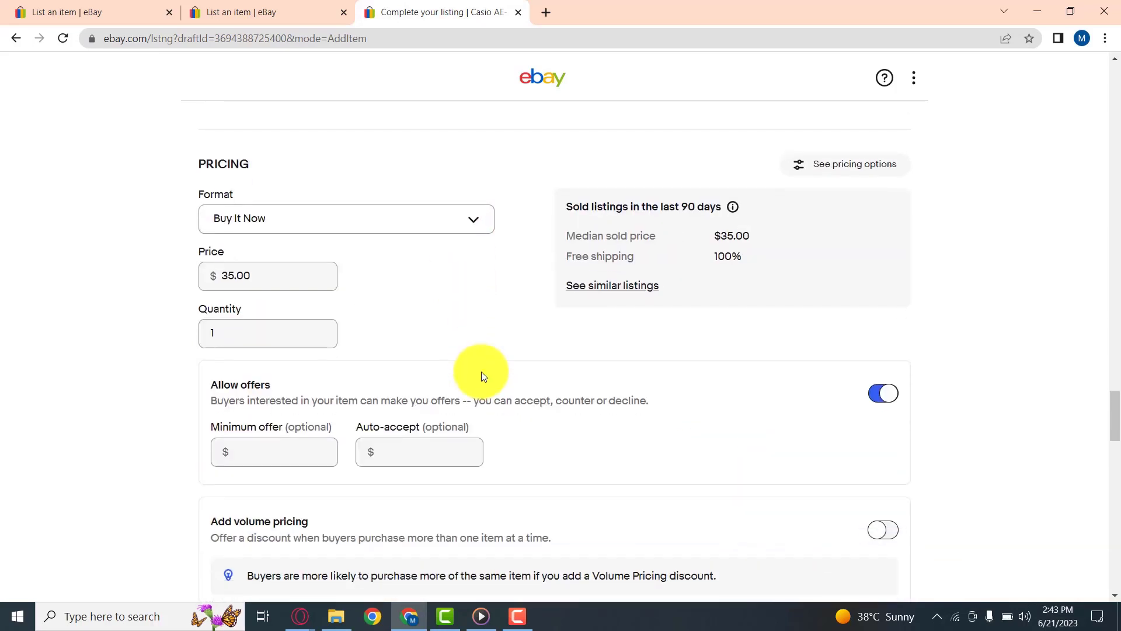
scroll(482, 372, "down", 8)
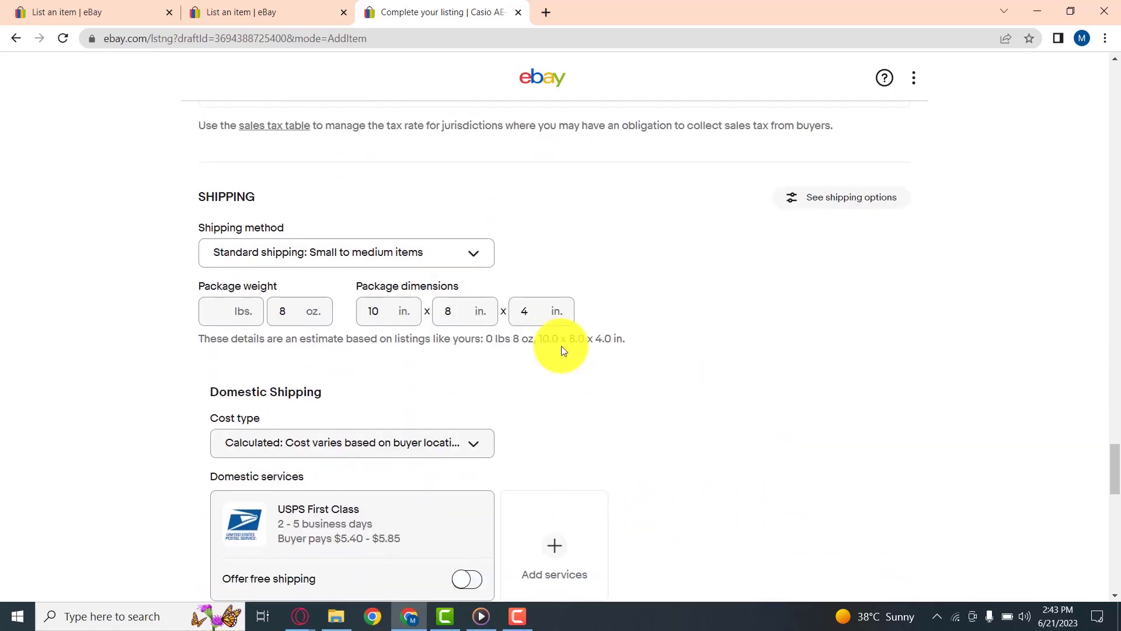
scroll(563, 350, "down", 1)
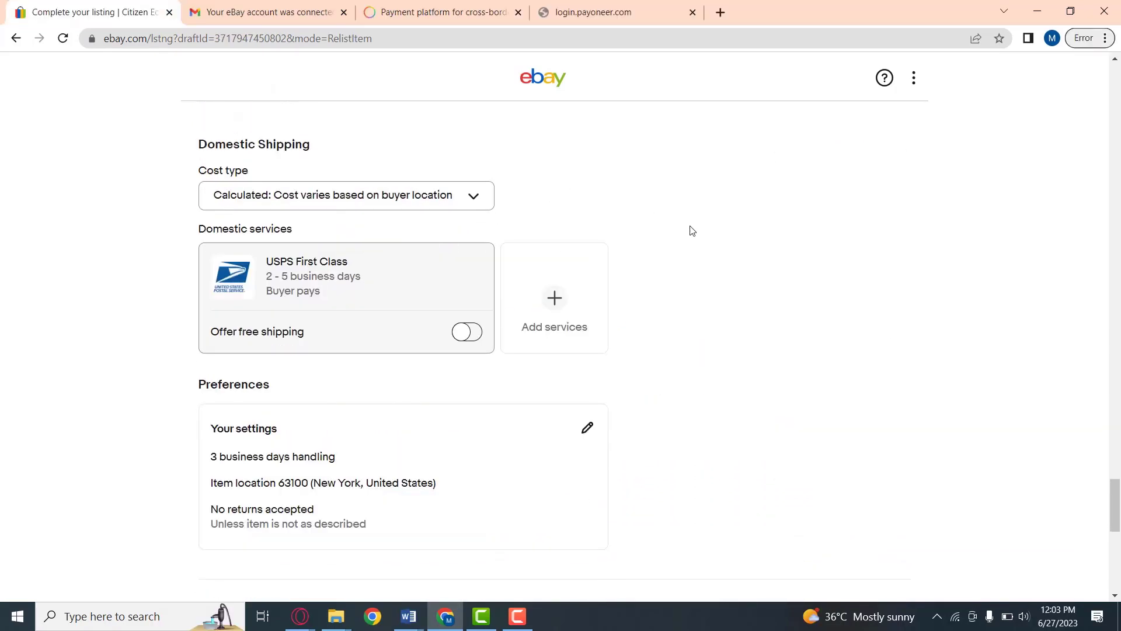
- Set shipping to the same cost for every buyer and make it free
left_click(474, 198)
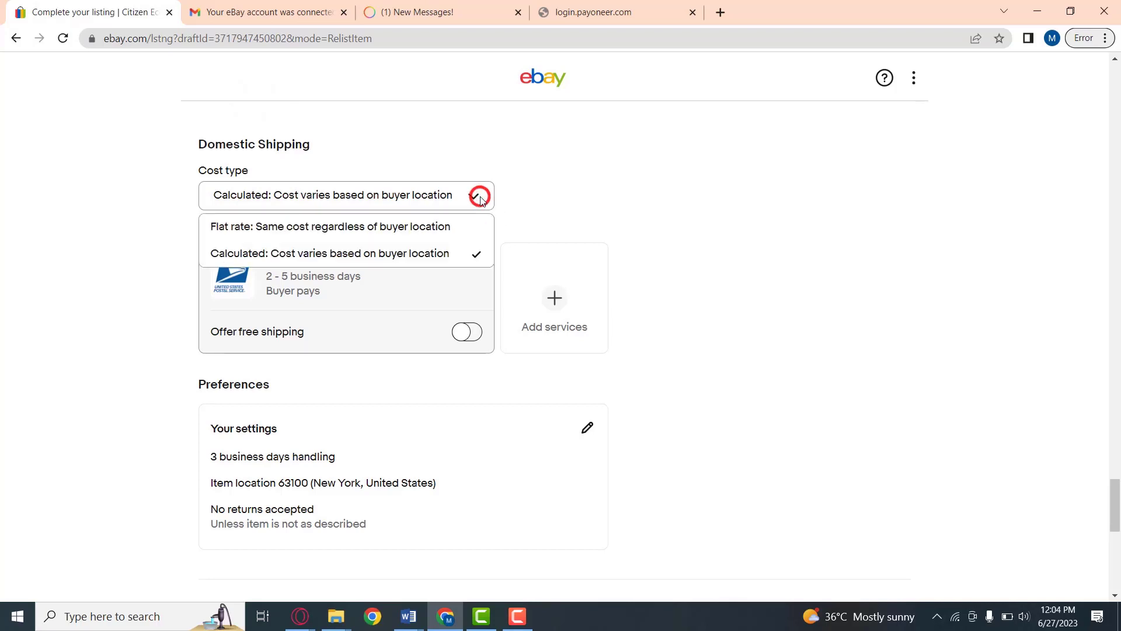
left_click(429, 228)
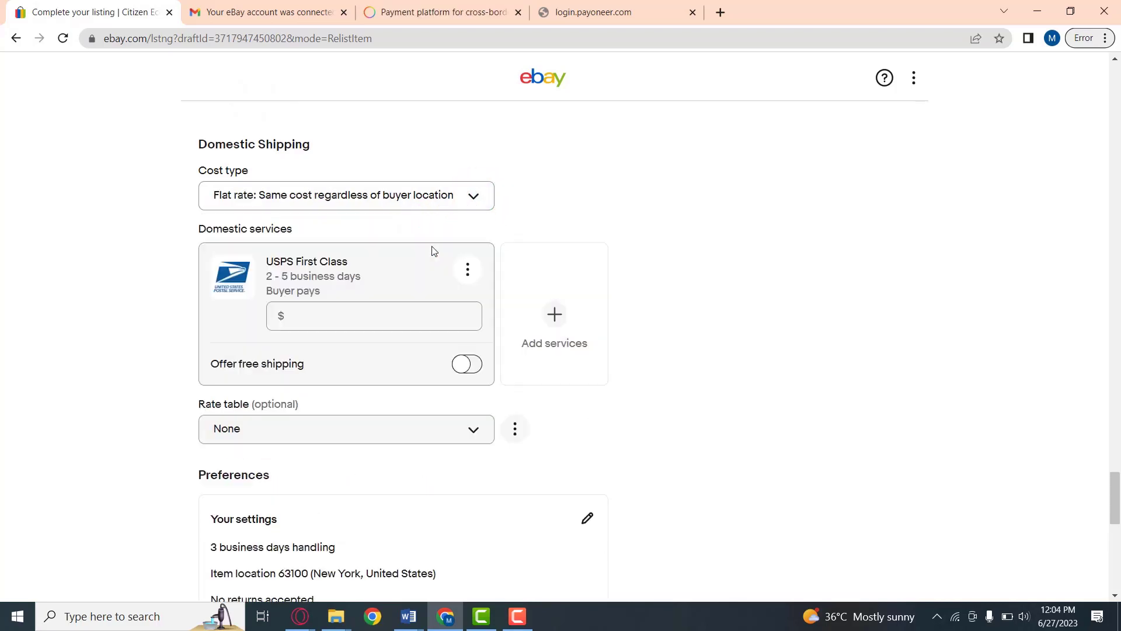
left_click(476, 376)
- Change the item location to Islamabad, Pakistan and save the listing settings
scroll(1116, 478, "down", 1)
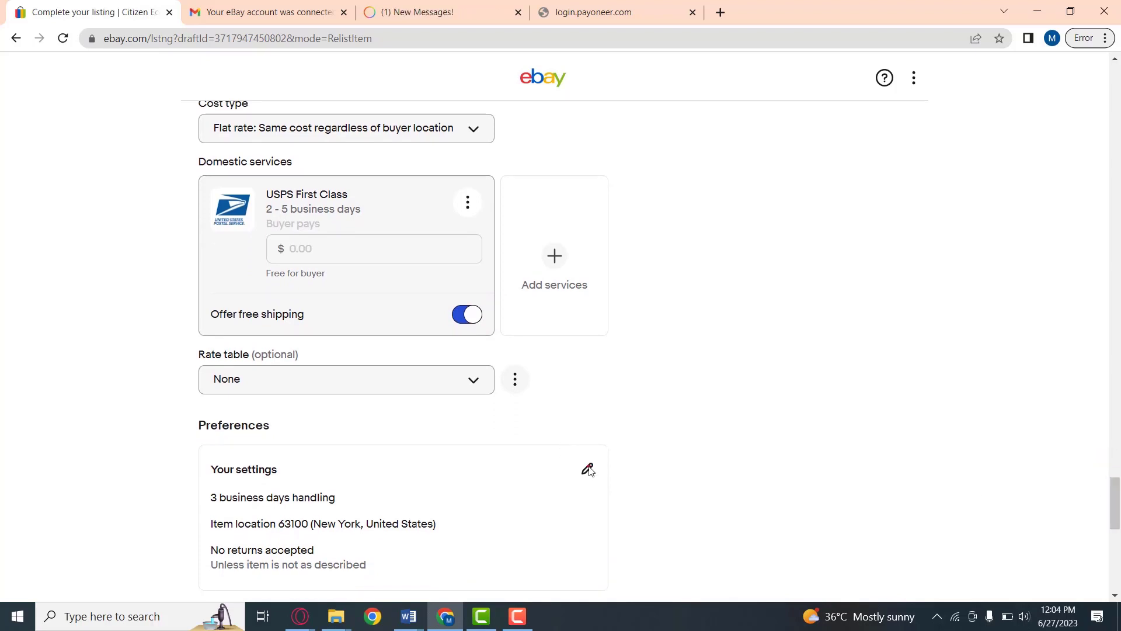
left_click(587, 468)
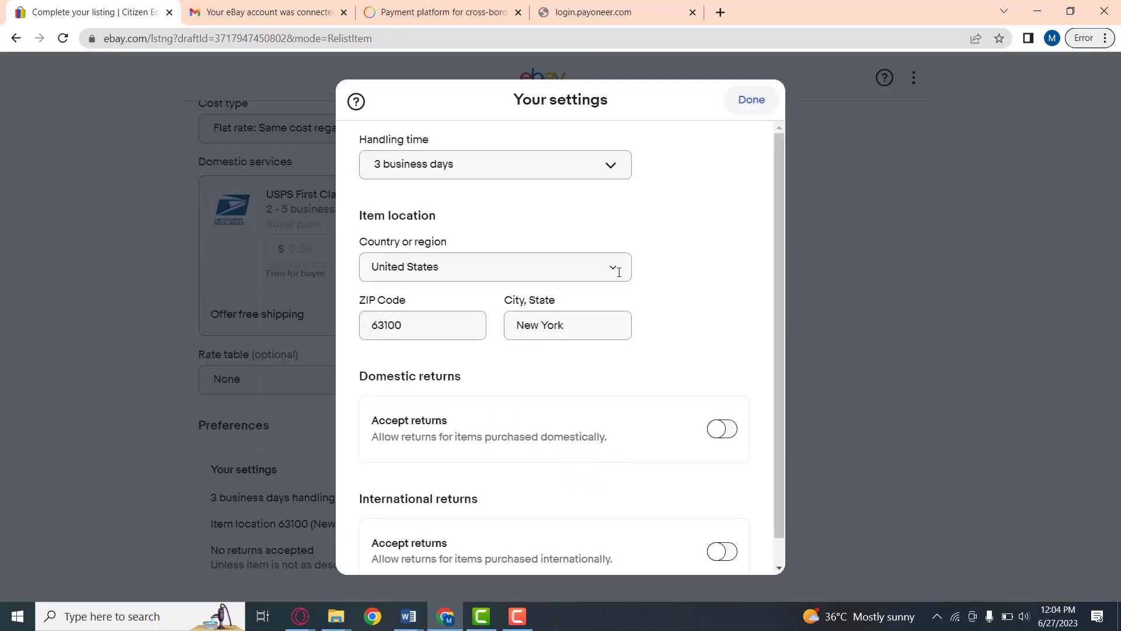
left_click(615, 271)
type("p")
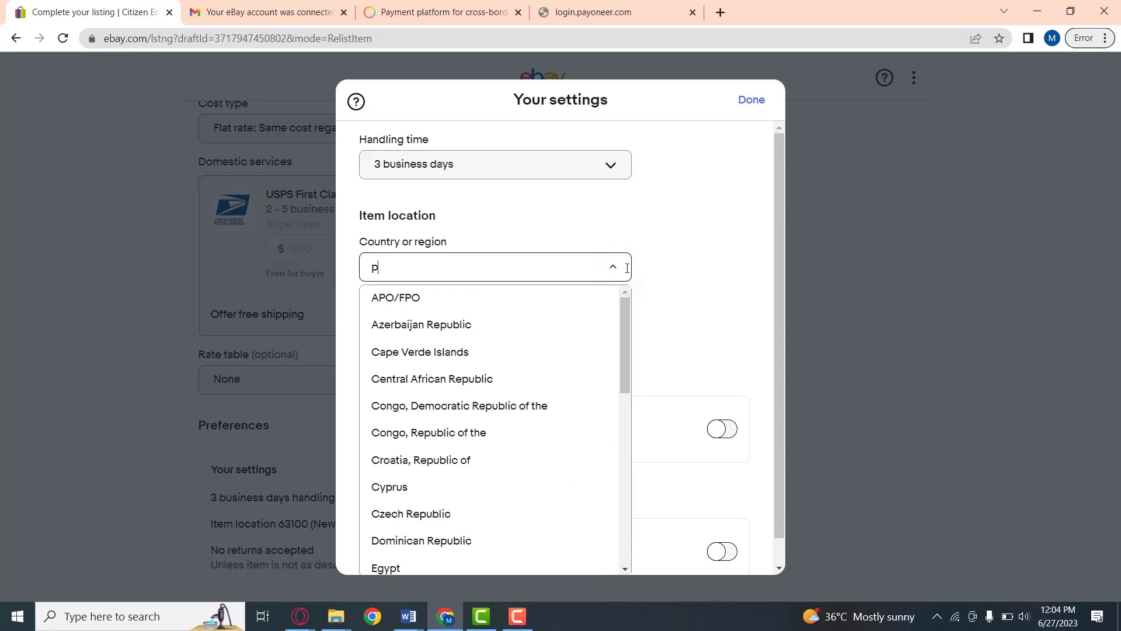
type("a")
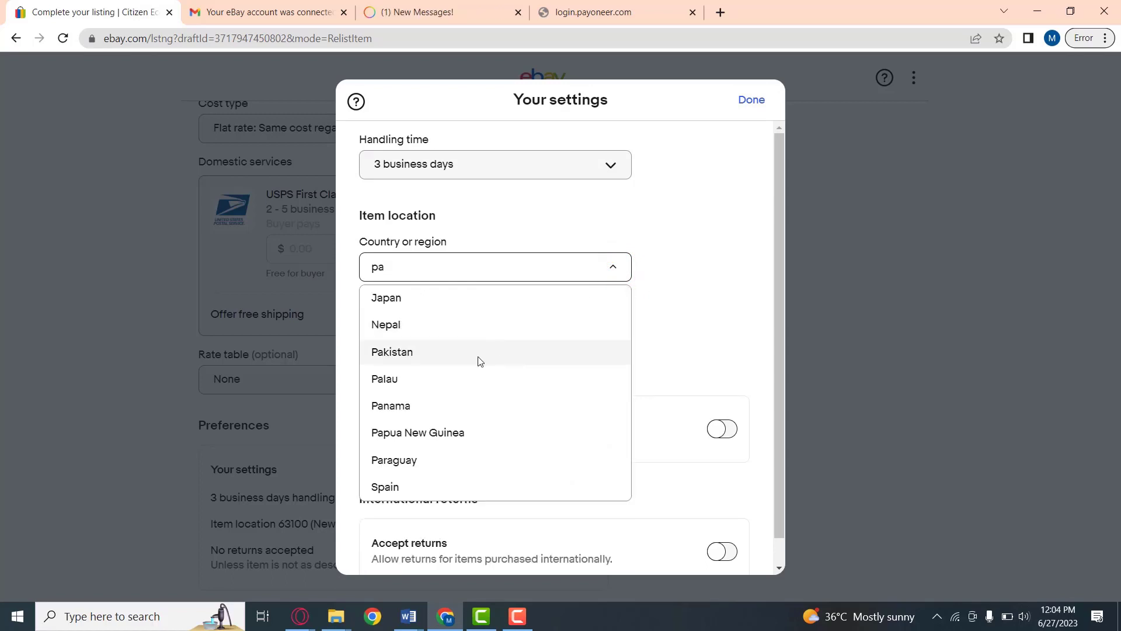
left_click(478, 357)
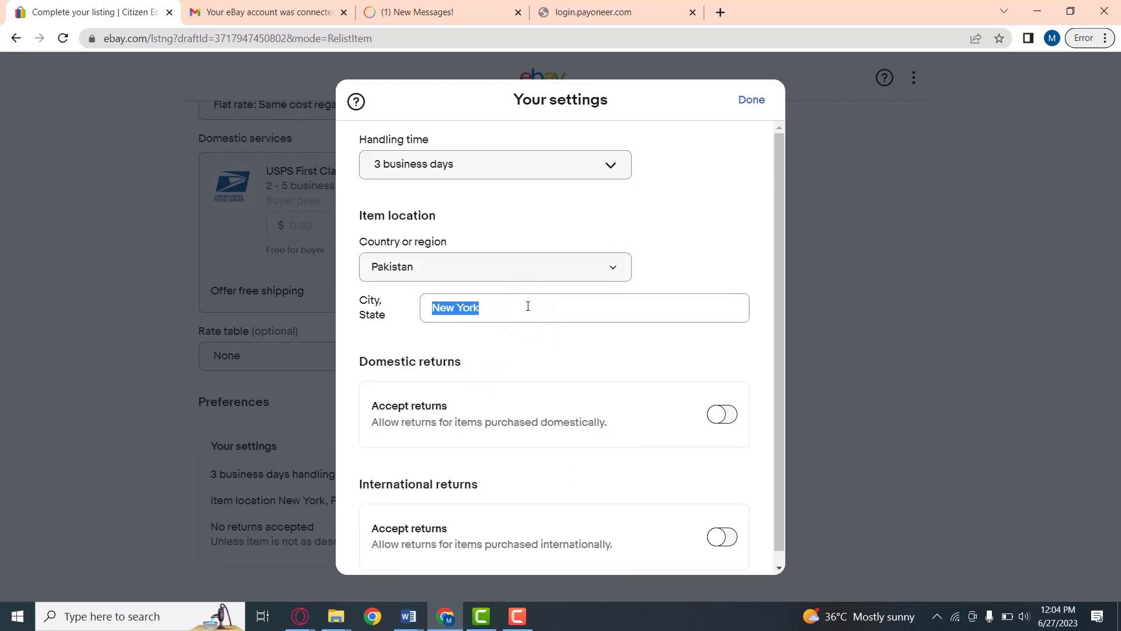
key("BackSpace")
left_click(529, 343)
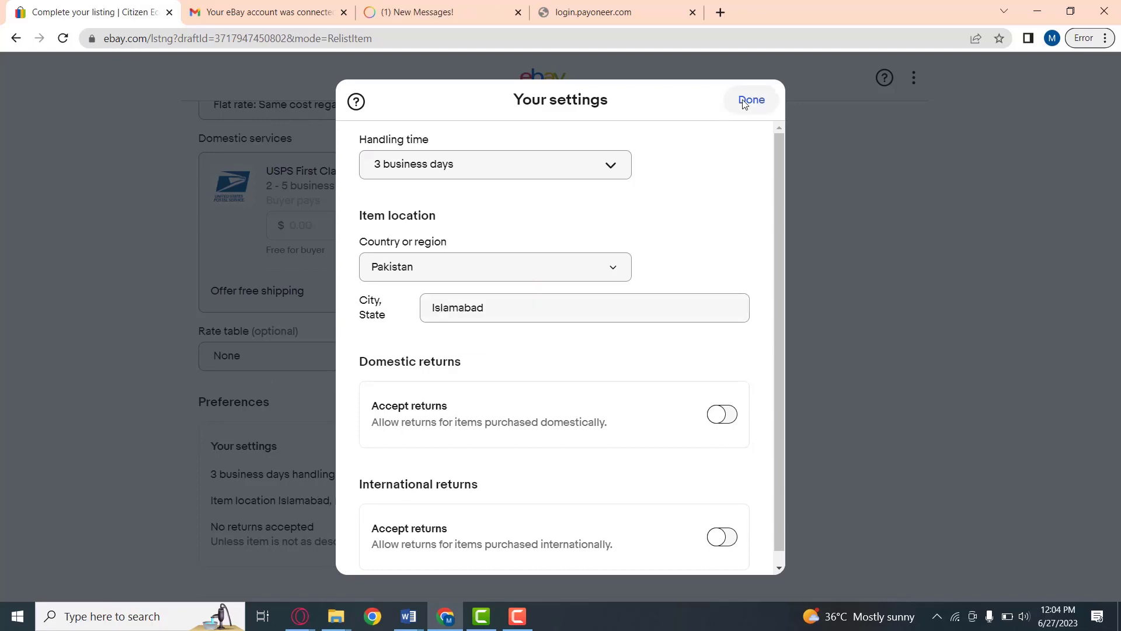
left_click(747, 99)
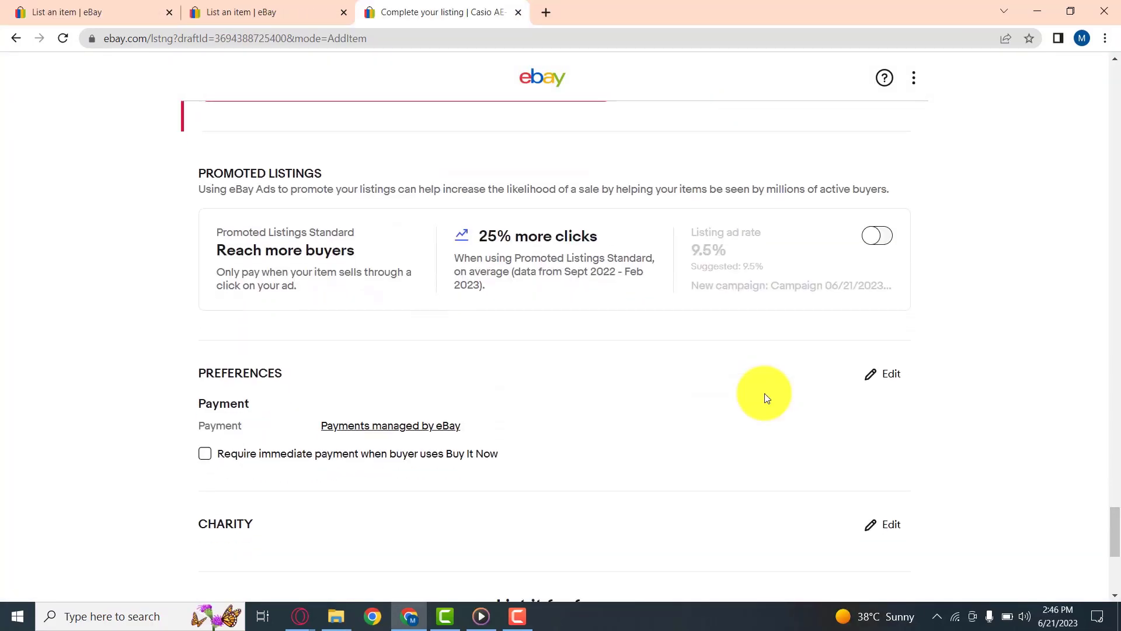
- Publish the Casio listing with List it and sign in again using the saved password
scroll(765, 393, "down", 6)
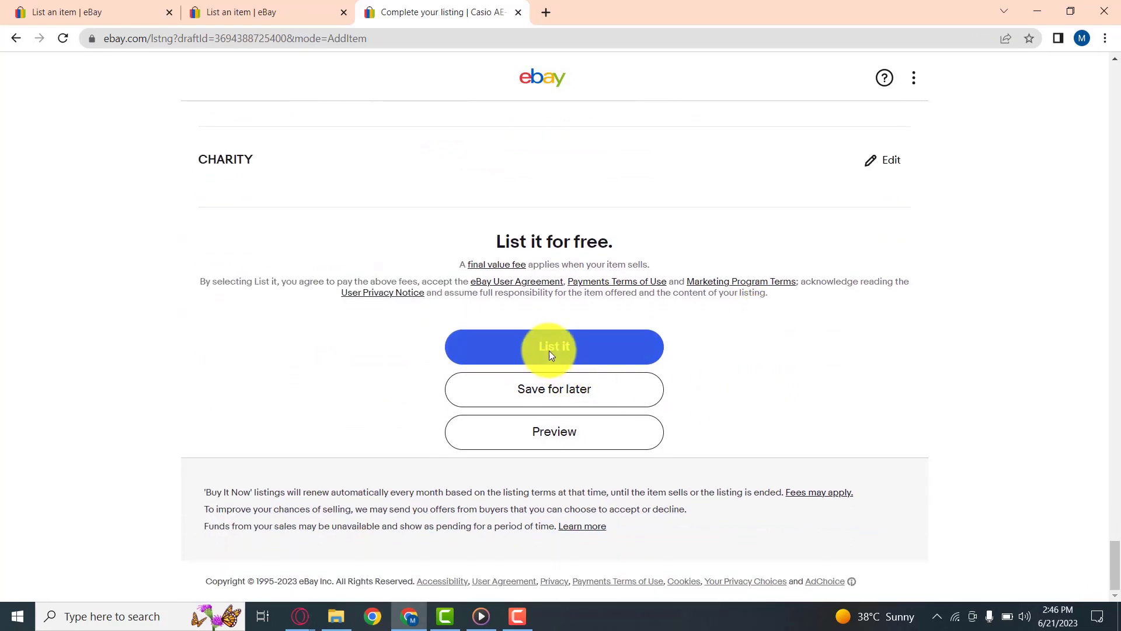
left_click(549, 351)
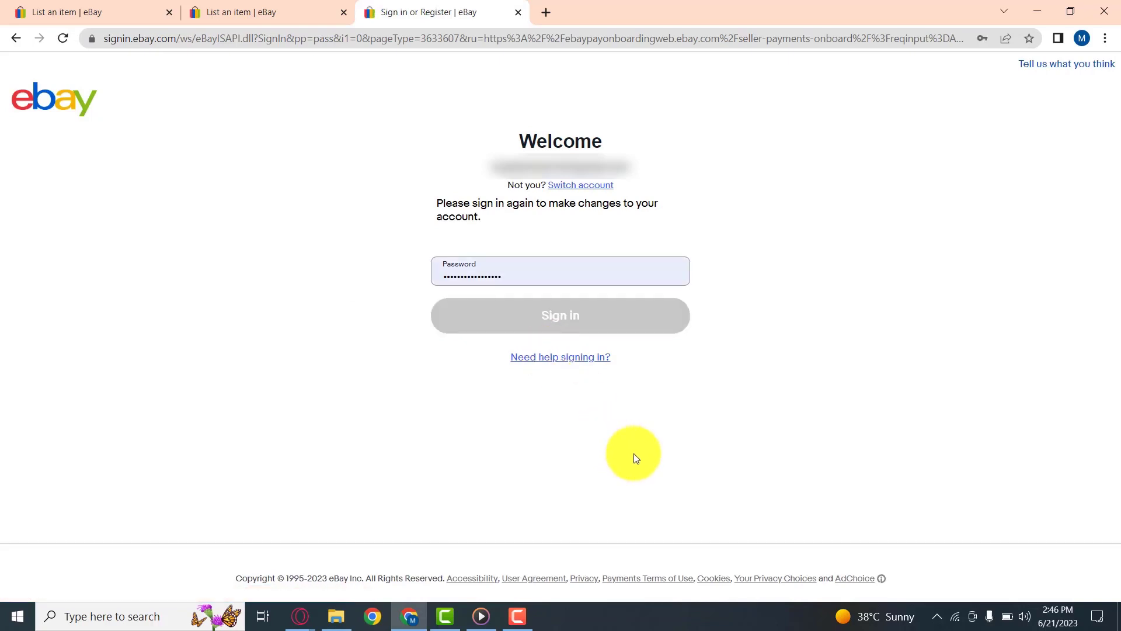
left_click(647, 360)
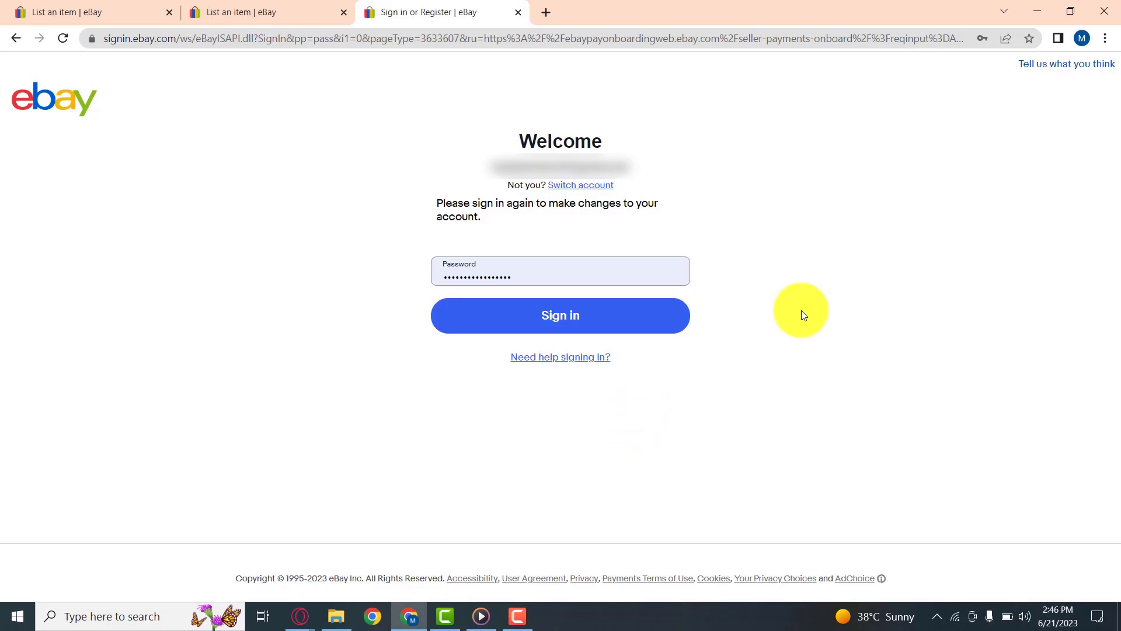
left_click(651, 322)
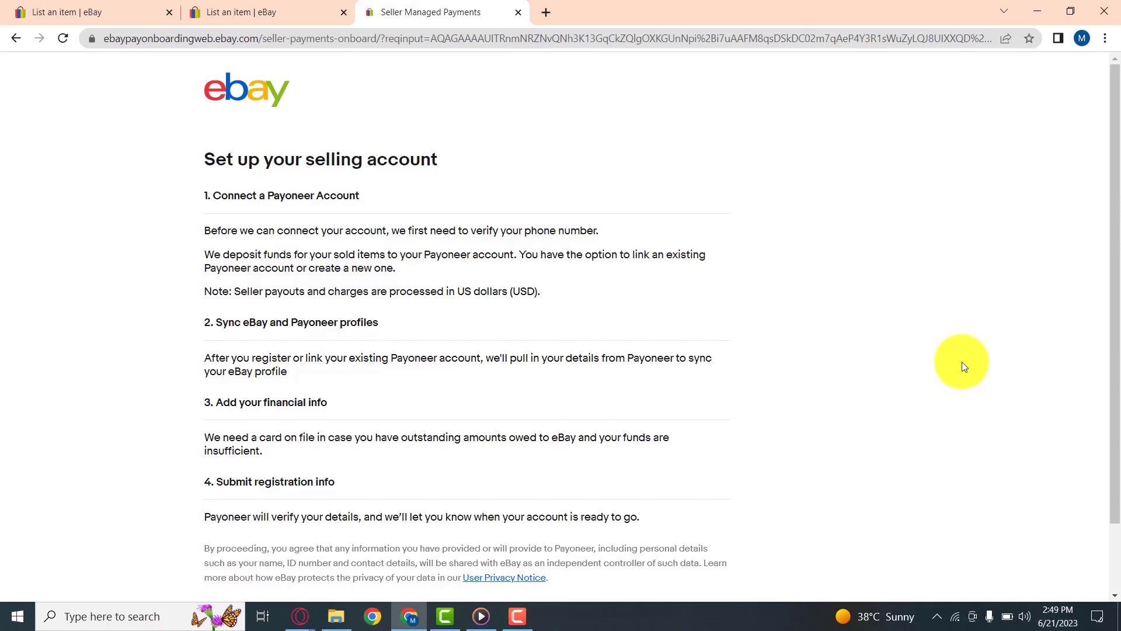
- Begin the selling account setup with Get started on the Set up your selling account page
scroll(946, 366, "down", 2)
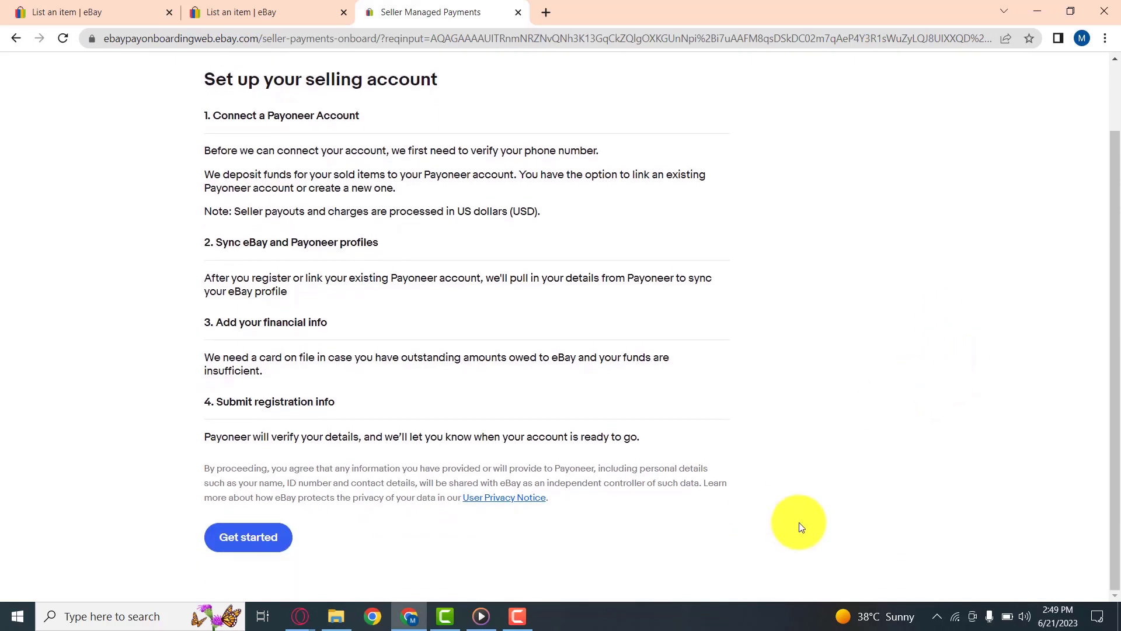
left_click(230, 543)
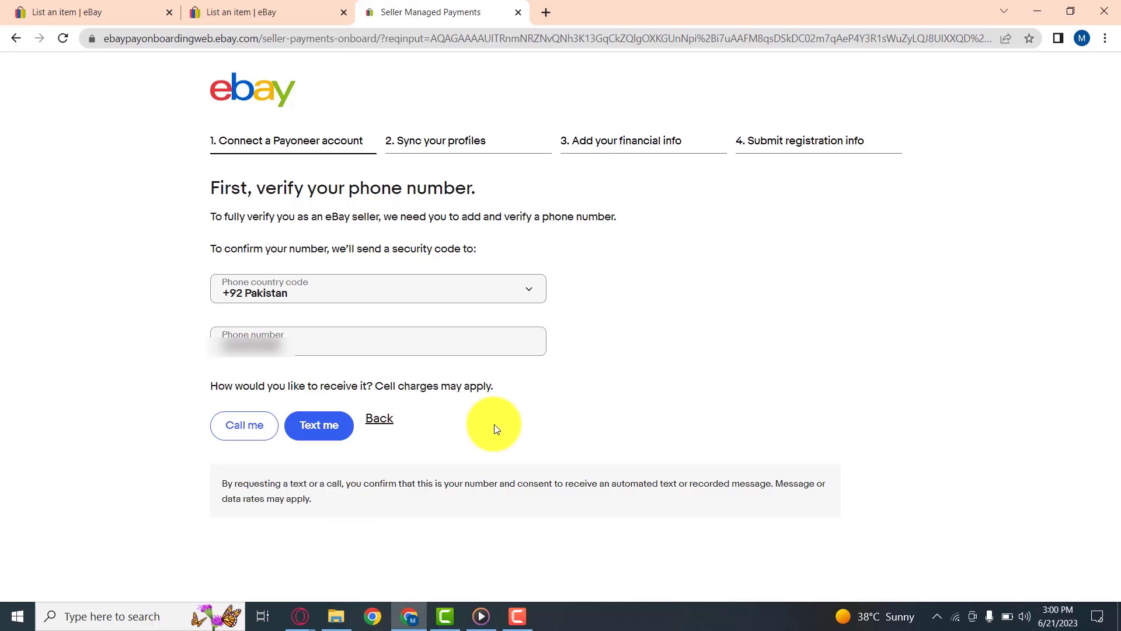
- Have a security code texted, enter the received code and submit it
left_click(324, 433)
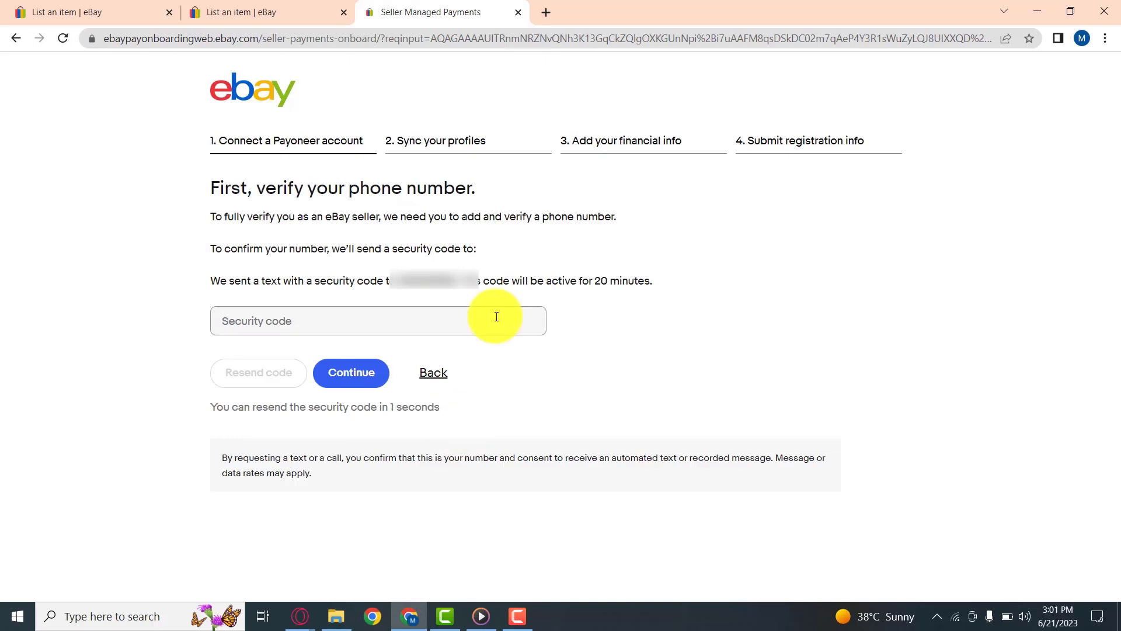
left_click(431, 310)
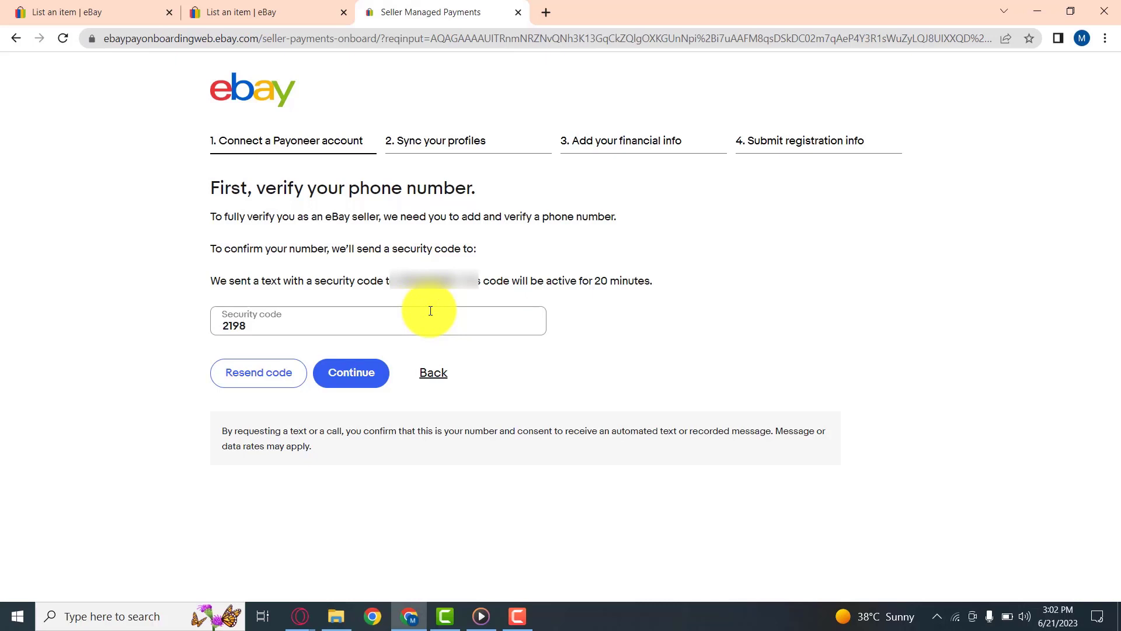
left_click(366, 374)
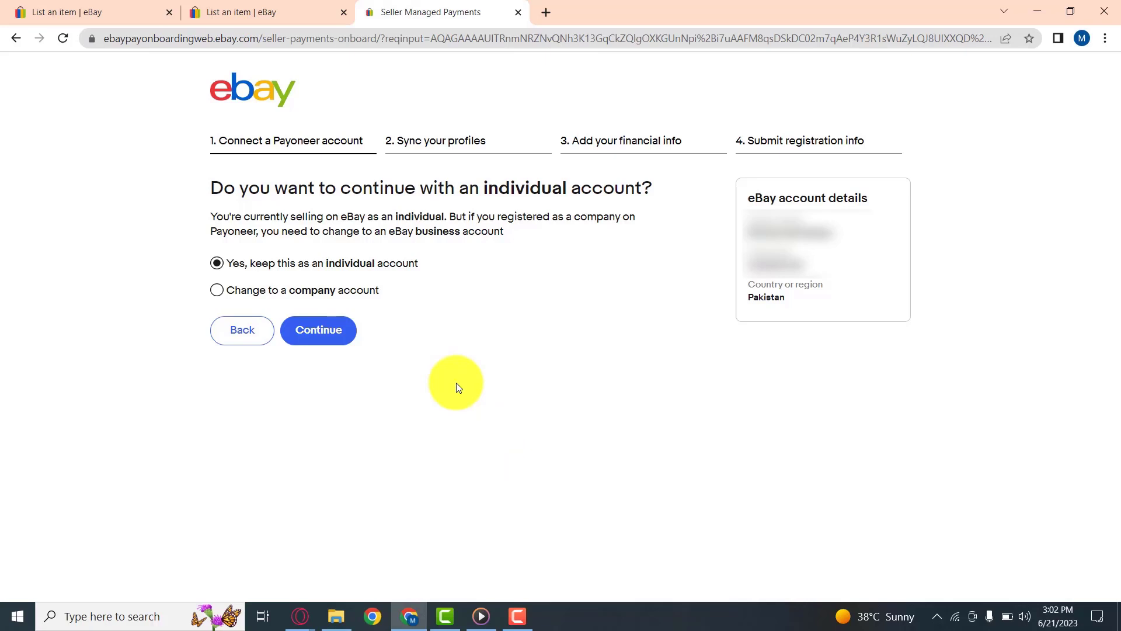
- Keep the individual account and choose to sign in with an existing Payoneer account
left_click(338, 344)
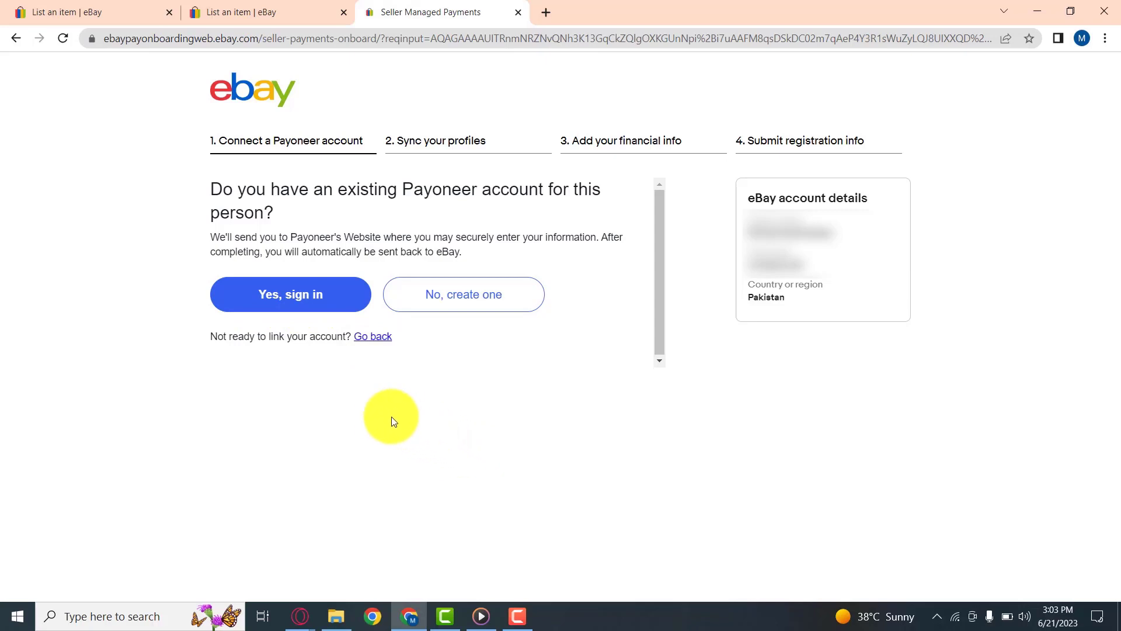
left_click(308, 295)
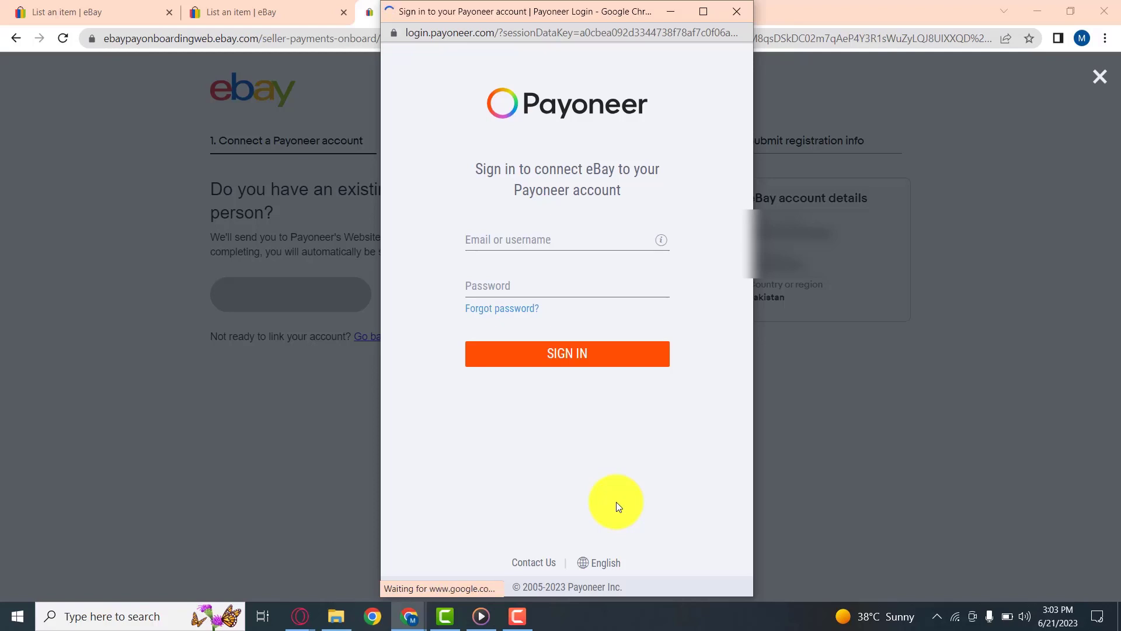
- Sign in to Payoneer with the pasted email and password, then allow eBay to charge selling costs
left_click(599, 240)
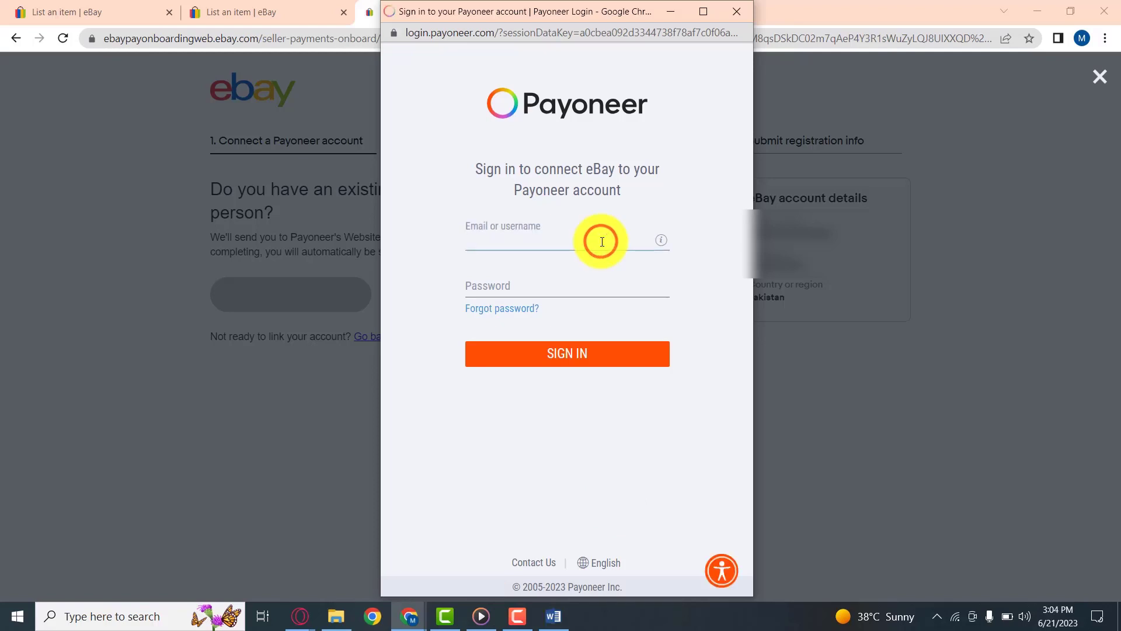
key("ctrl+v")
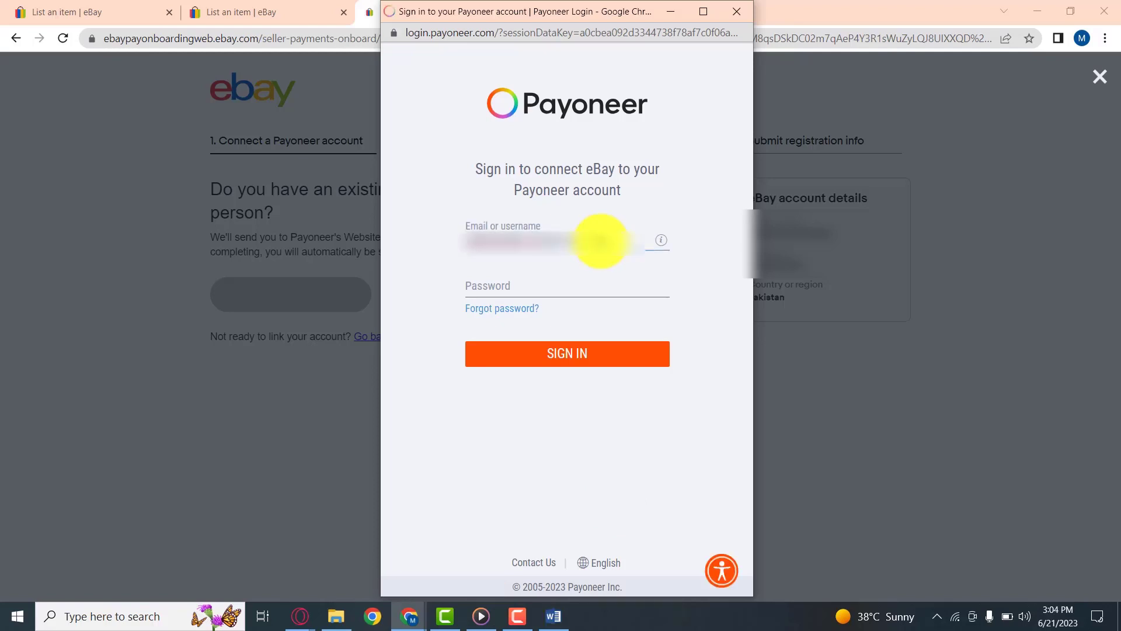
left_click(599, 286)
key("ctrl+v")
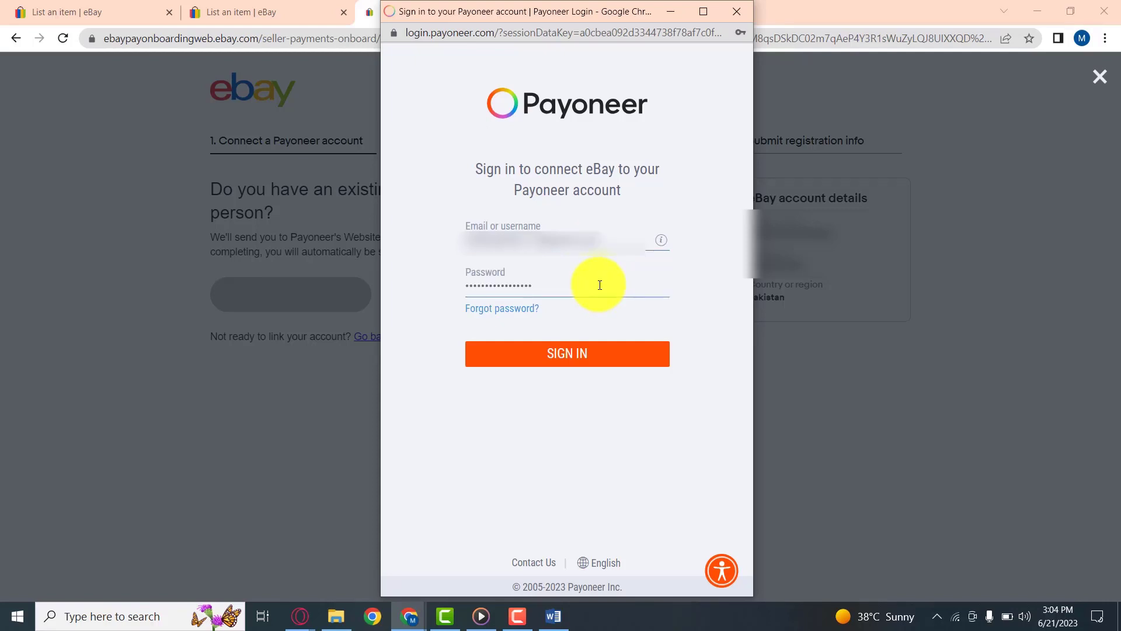
left_click(547, 363)
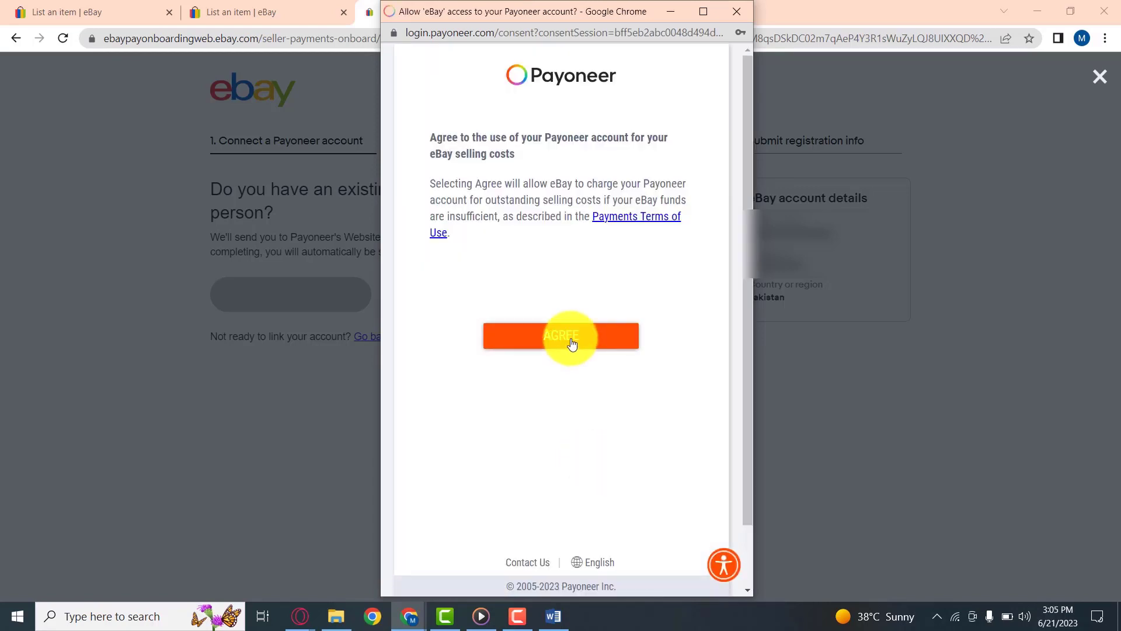
left_click(572, 344)
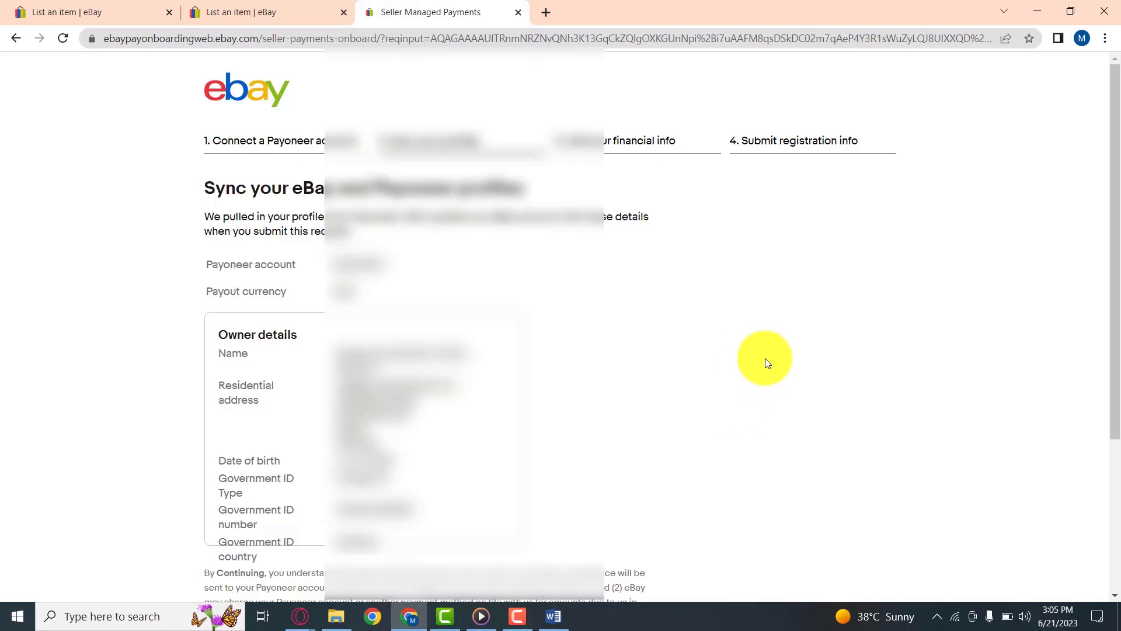
- Review the synced eBay and Payoneer profile details and continue to card setup
scroll(768, 363, "down", 1)
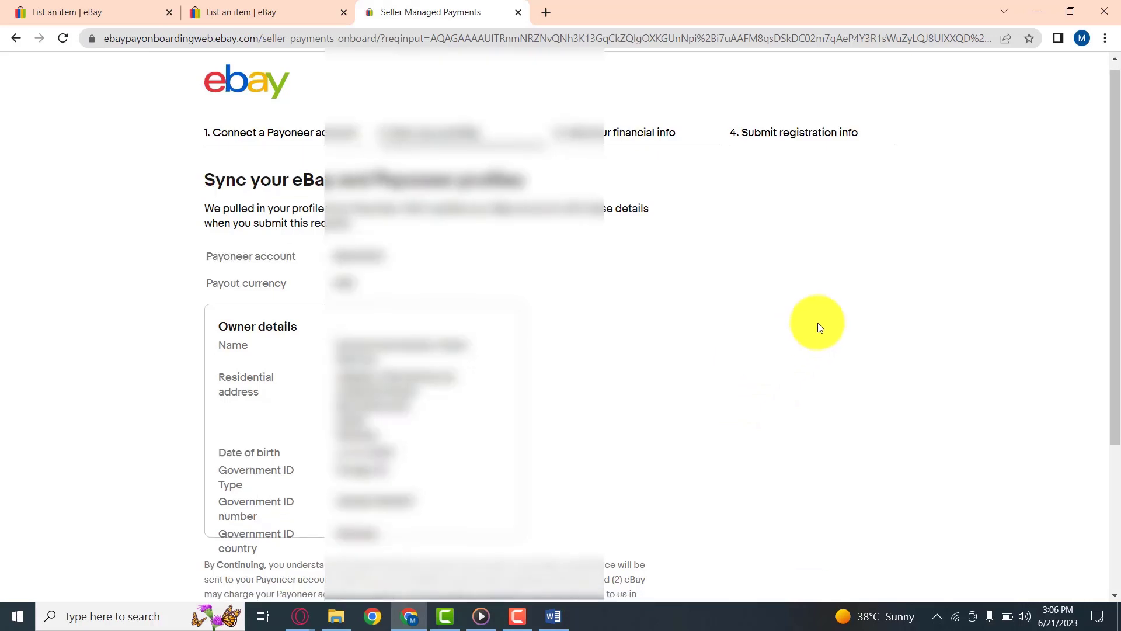
left_click_drag(1111, 220, 1104, 373)
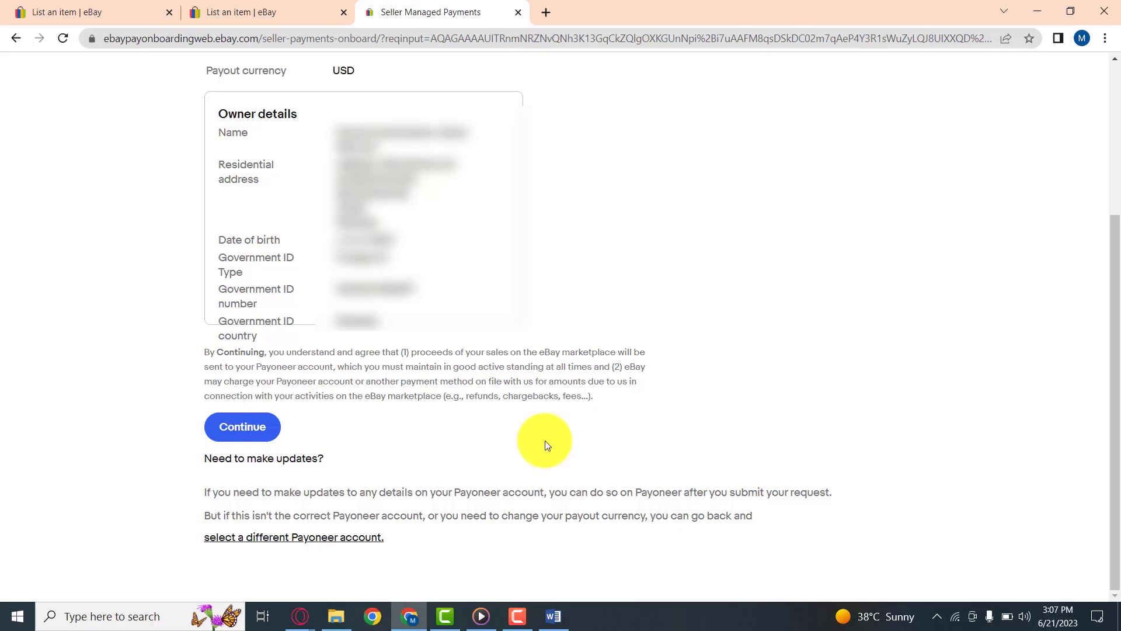
left_click(248, 437)
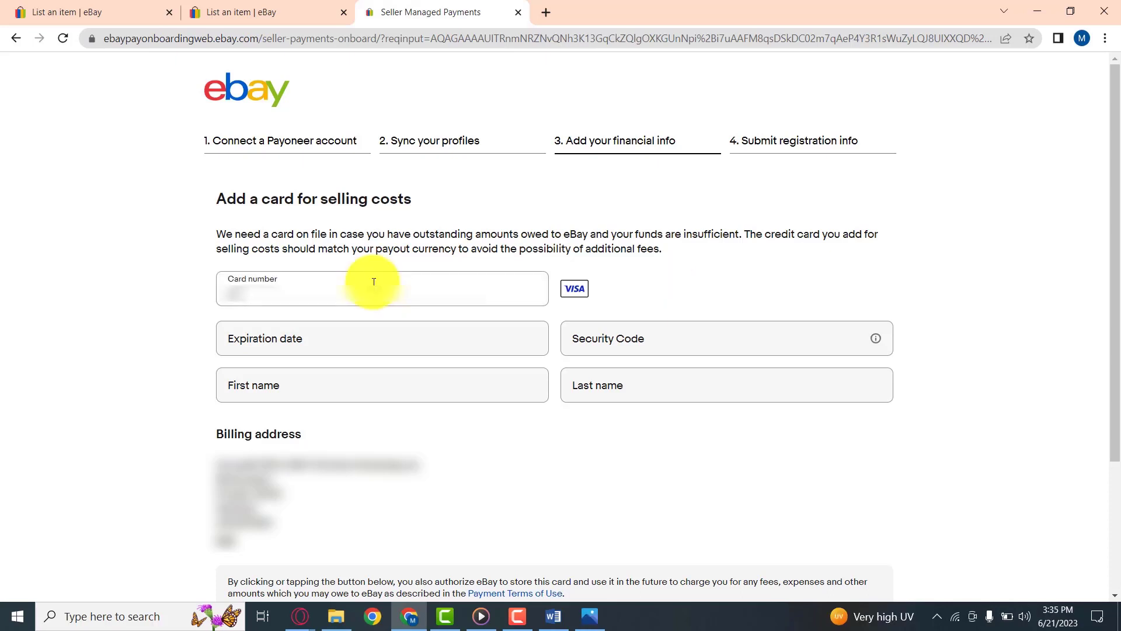
- Enter the Visa card number, 03/27 expiry date and security code
type("4111")
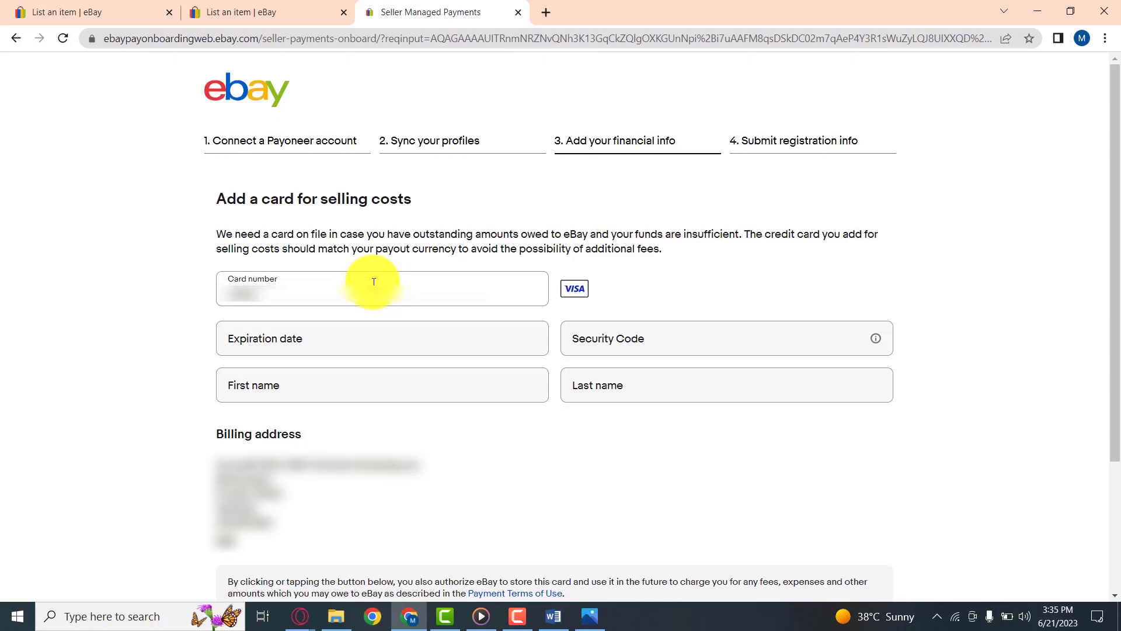
type("11111111")
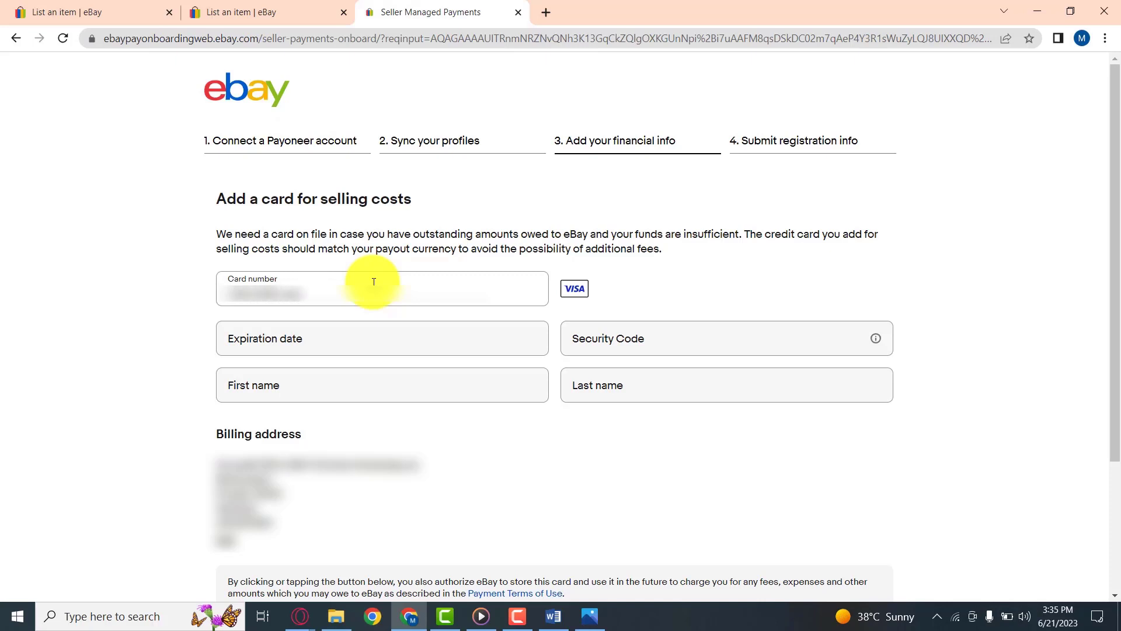
type("1111")
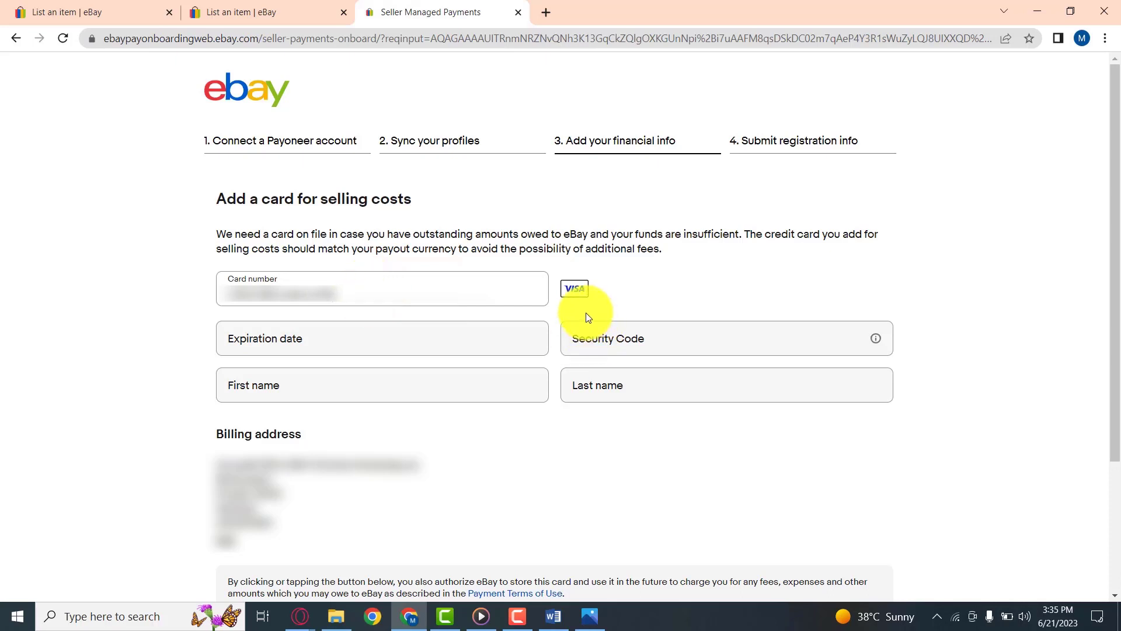
left_click(448, 333)
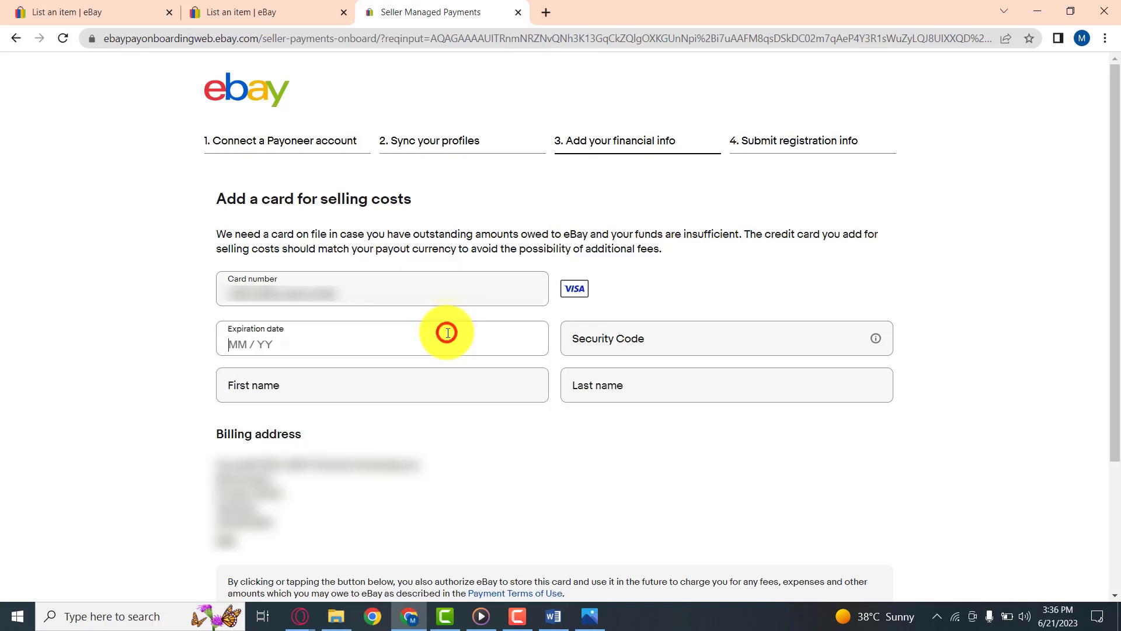
type("03 / 27")
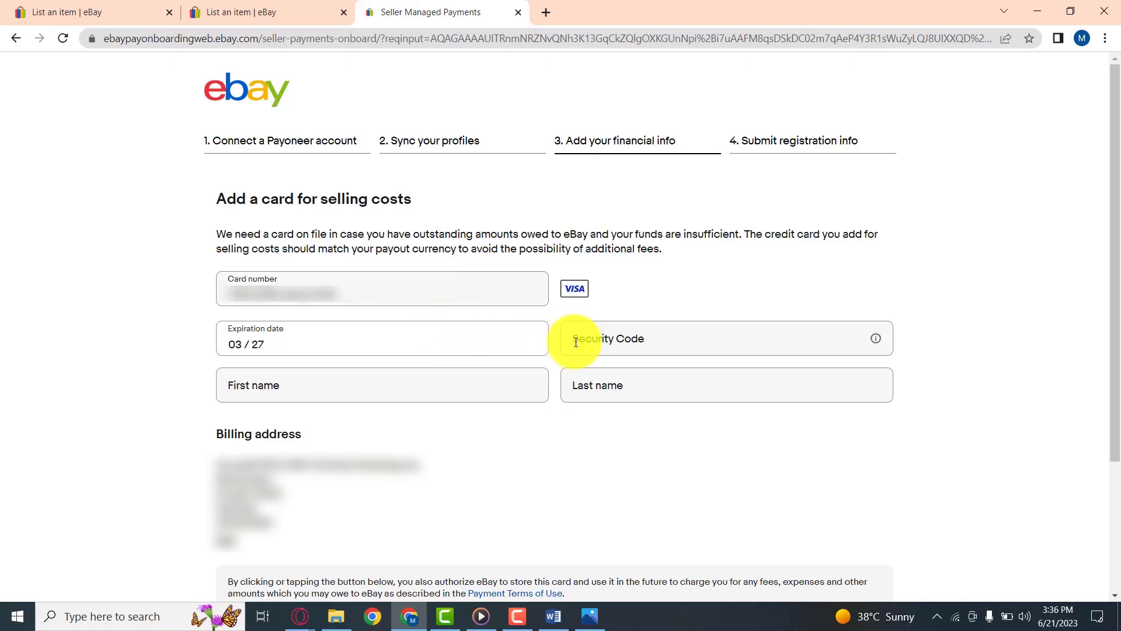
left_click(576, 342)
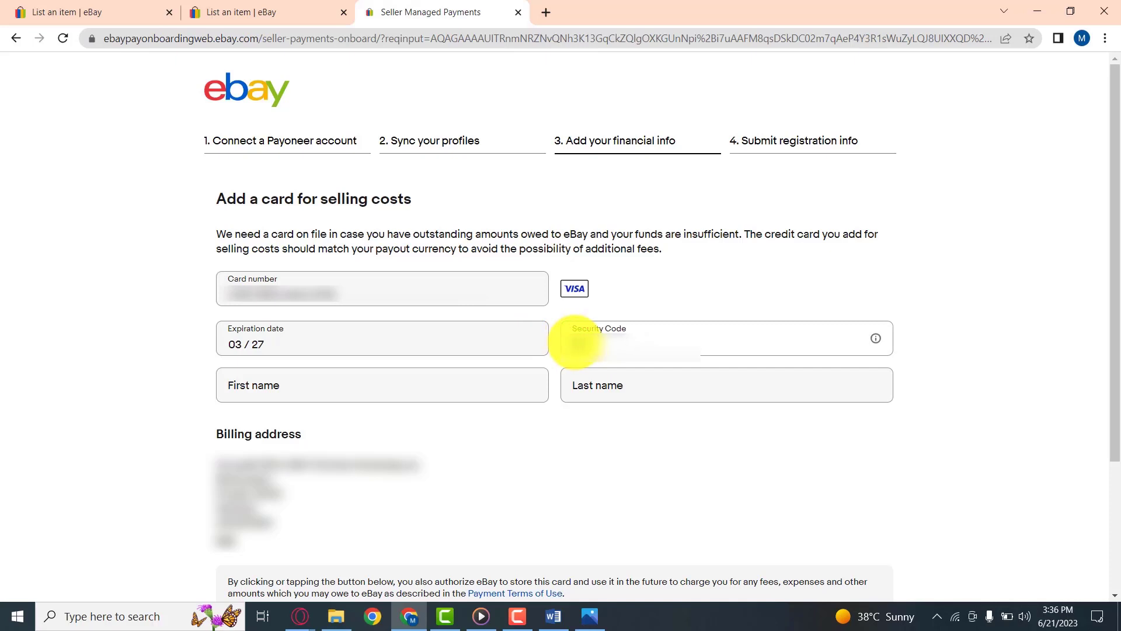
- Fill in the cardholder's first and last name and continue to the Submit request step
left_click(478, 385)
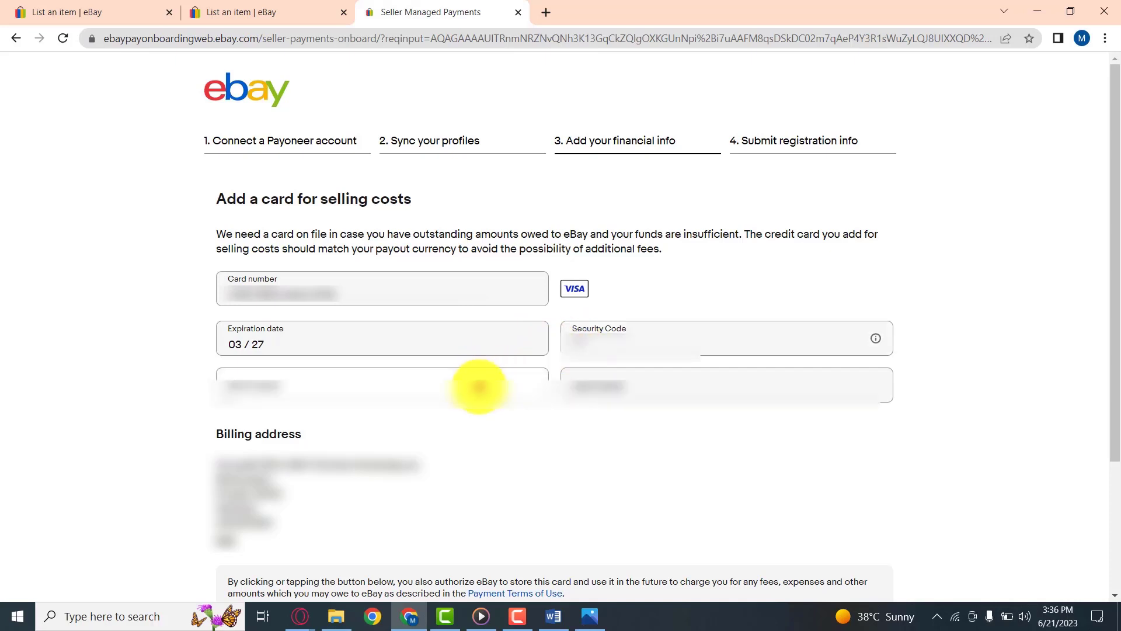
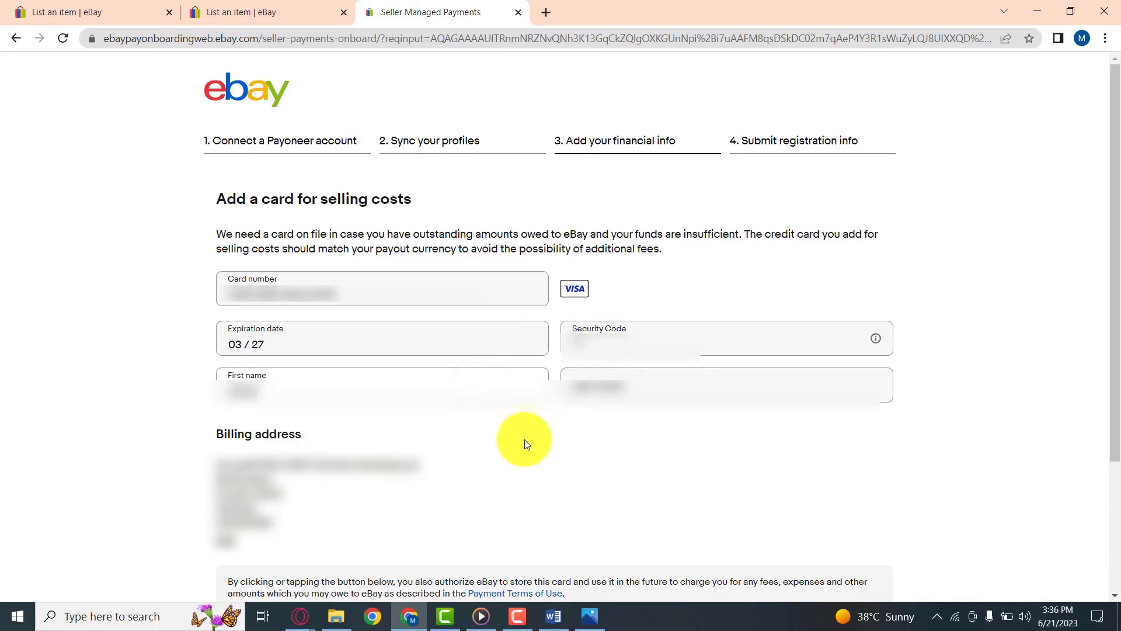
key("Tab")
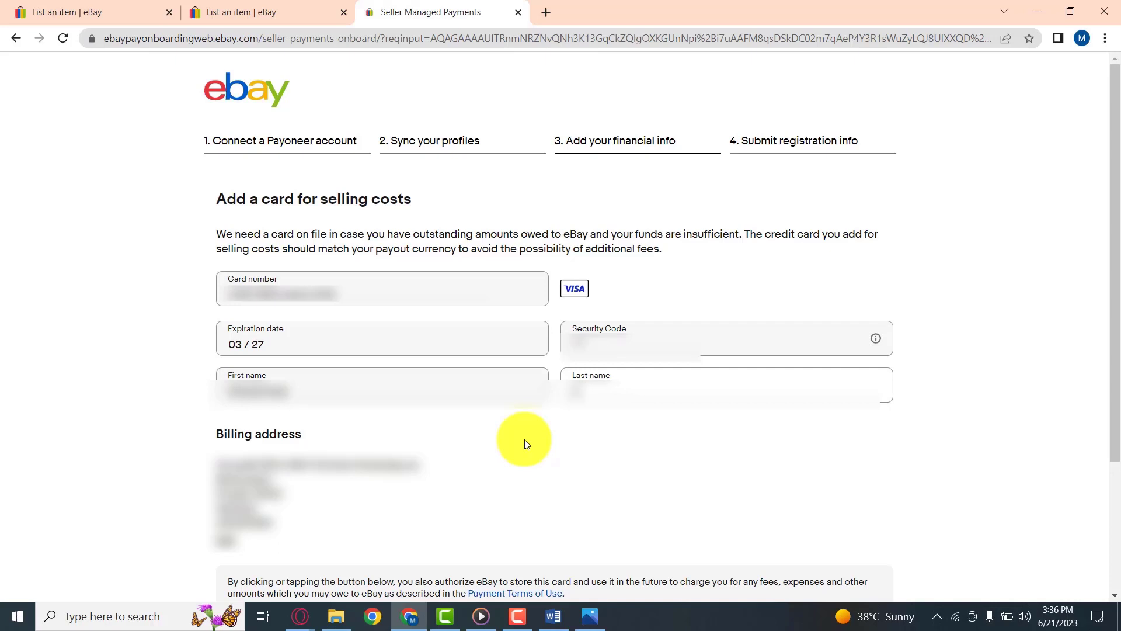
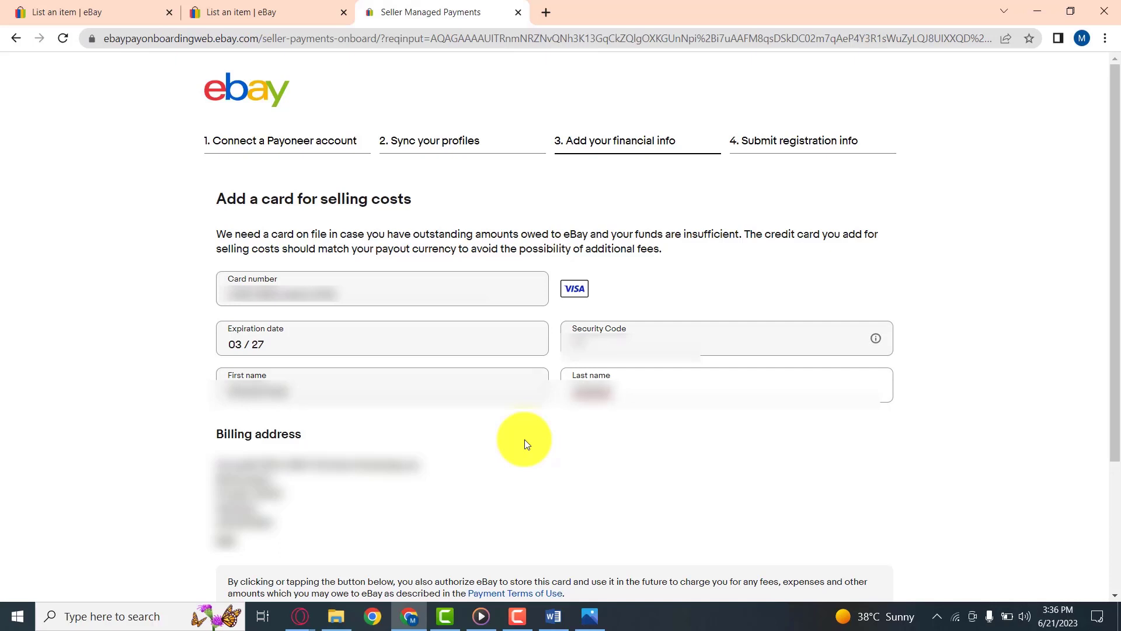
scroll(574, 546, "down", 3)
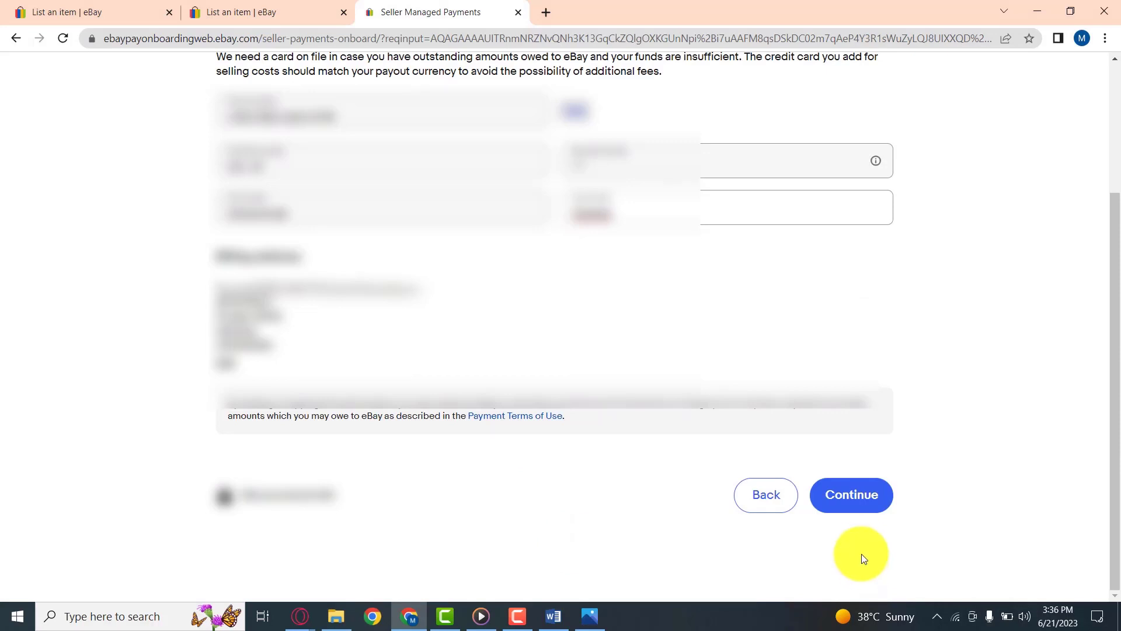
left_click(858, 504)
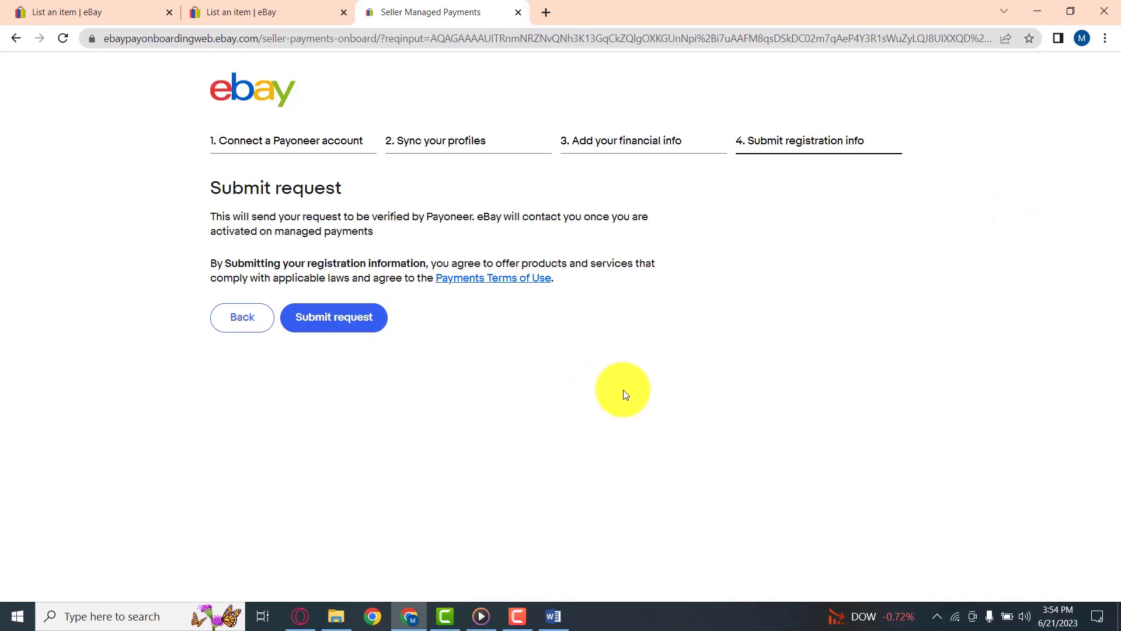
- Submit the eBay managed payments registration request and continue to Payoneer verification
left_click(347, 331)
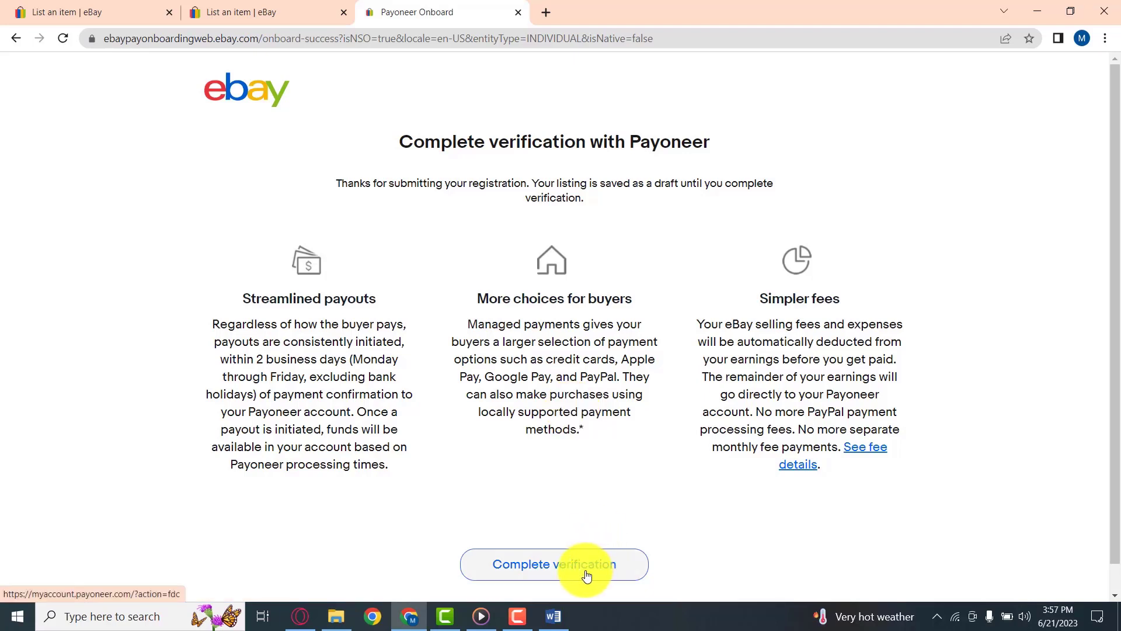
left_click(587, 576)
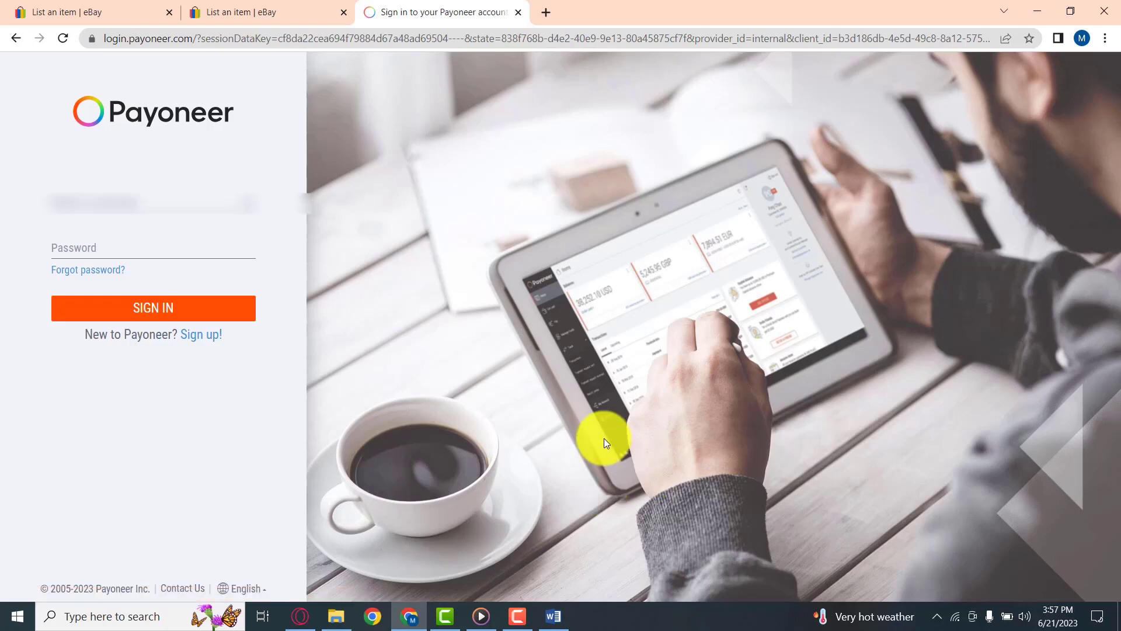
- Sign in to Payoneer using the saved e-mail and account password
left_click(201, 198)
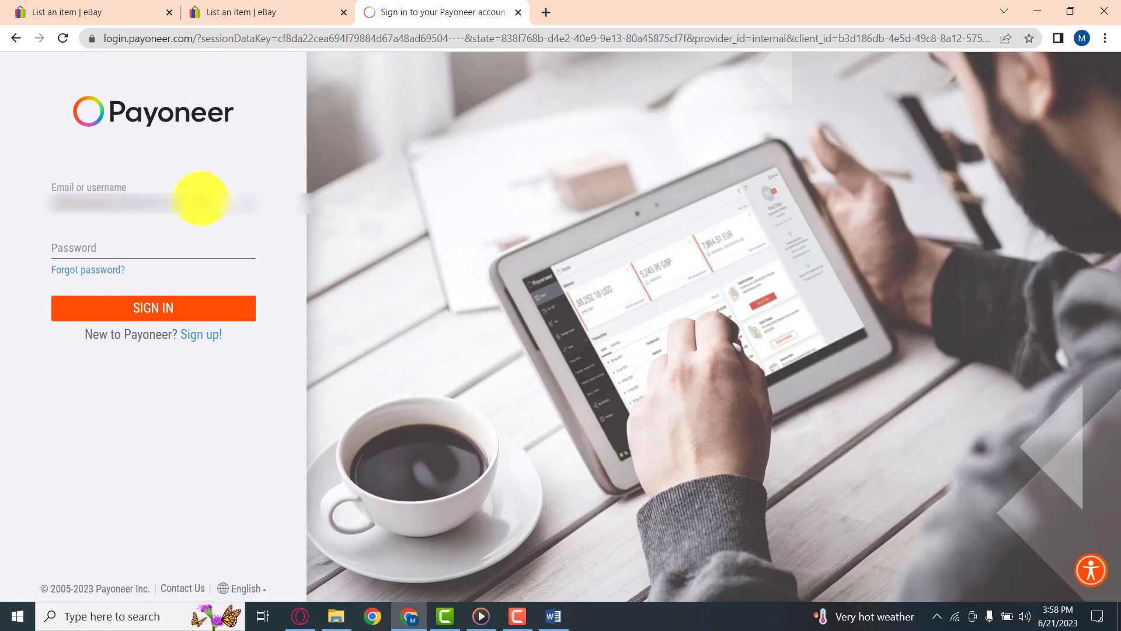
left_click(189, 250)
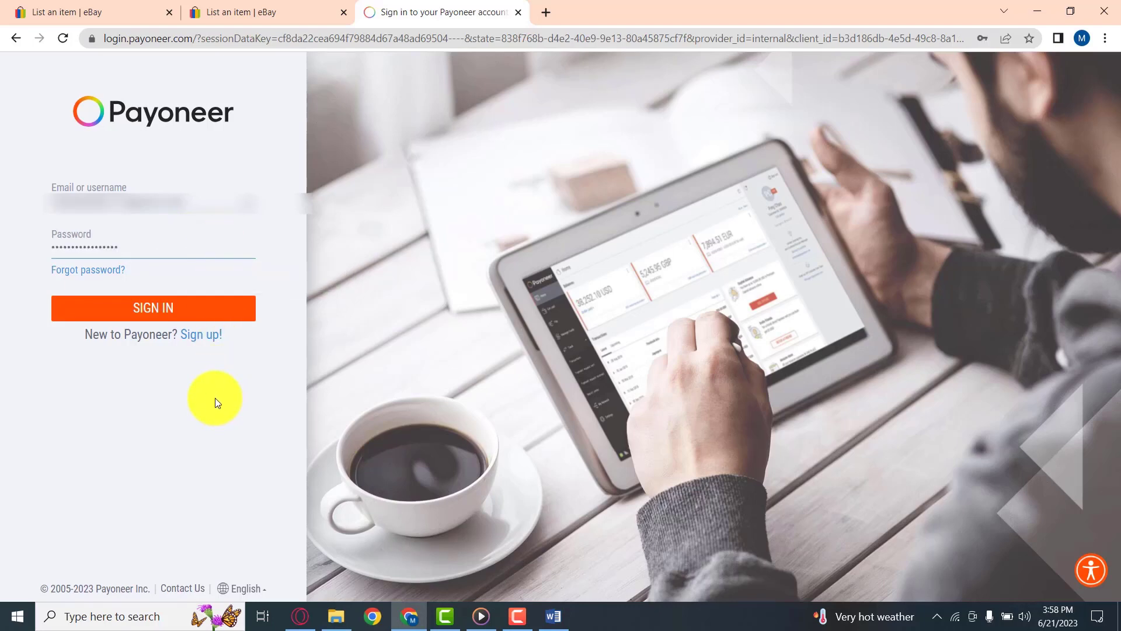
left_click(214, 315)
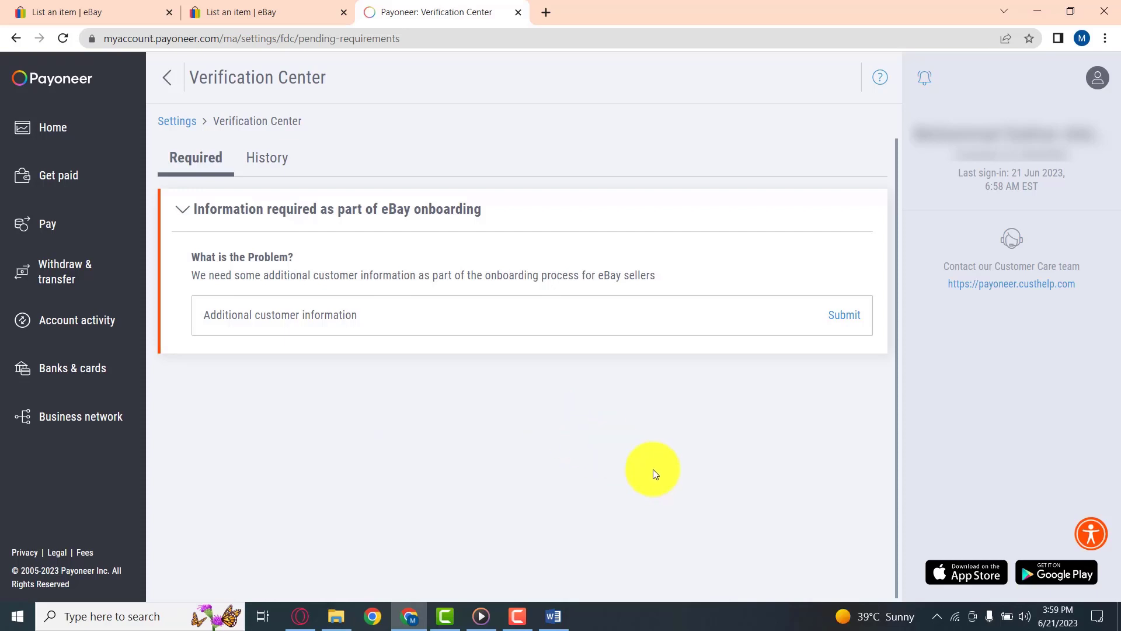
- Submit the additional customer information with Pakistan as country of nationality
left_click(840, 316)
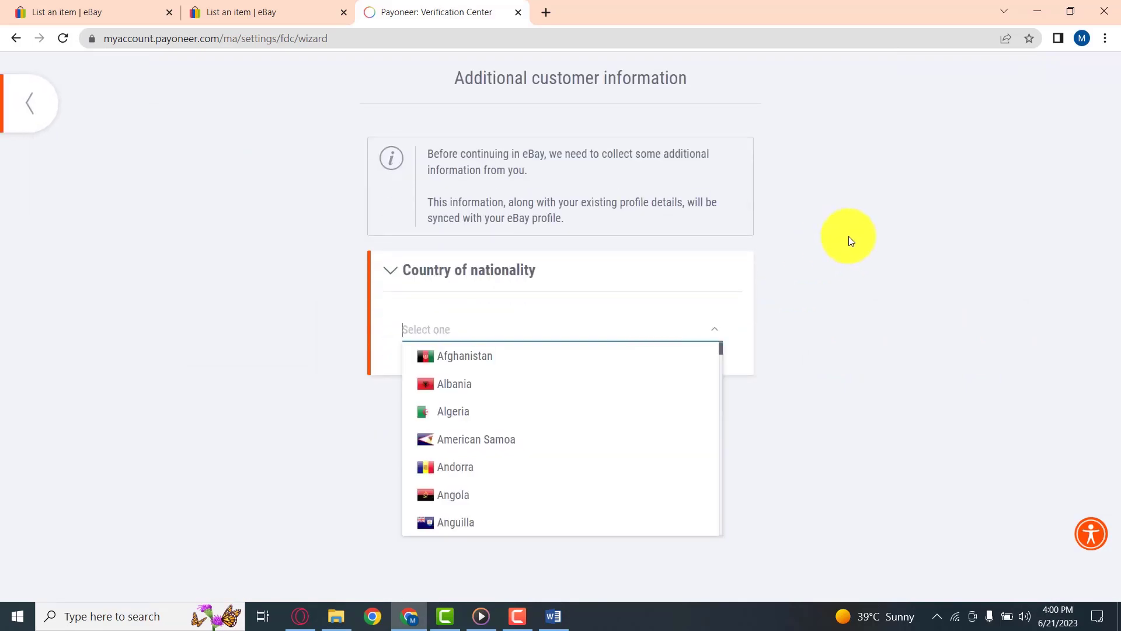
left_click(849, 236)
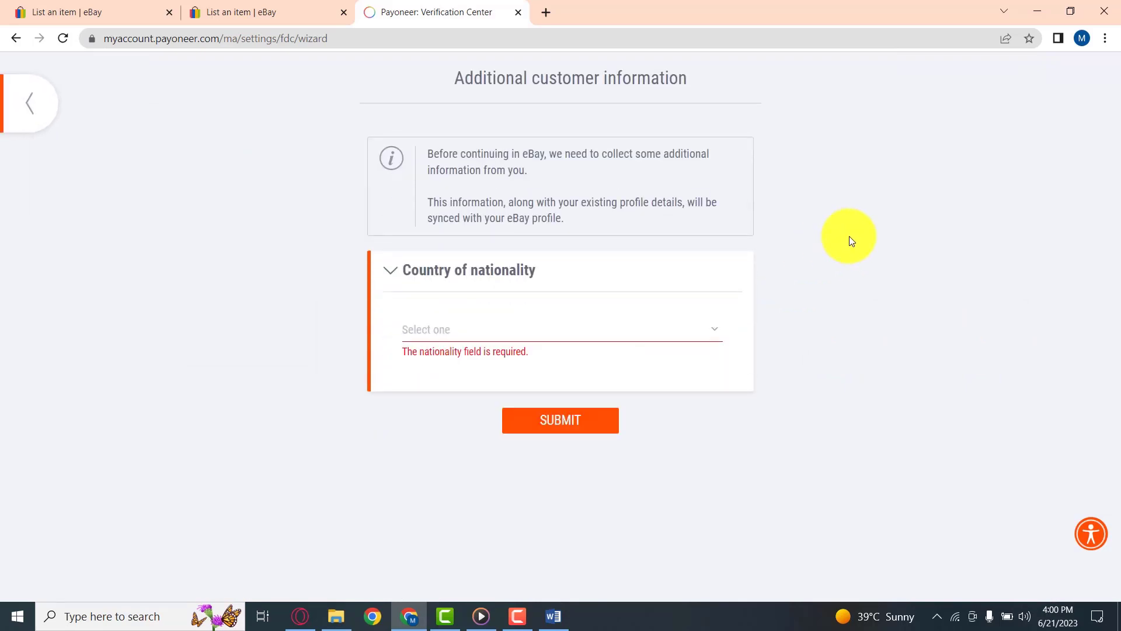
left_click(718, 331)
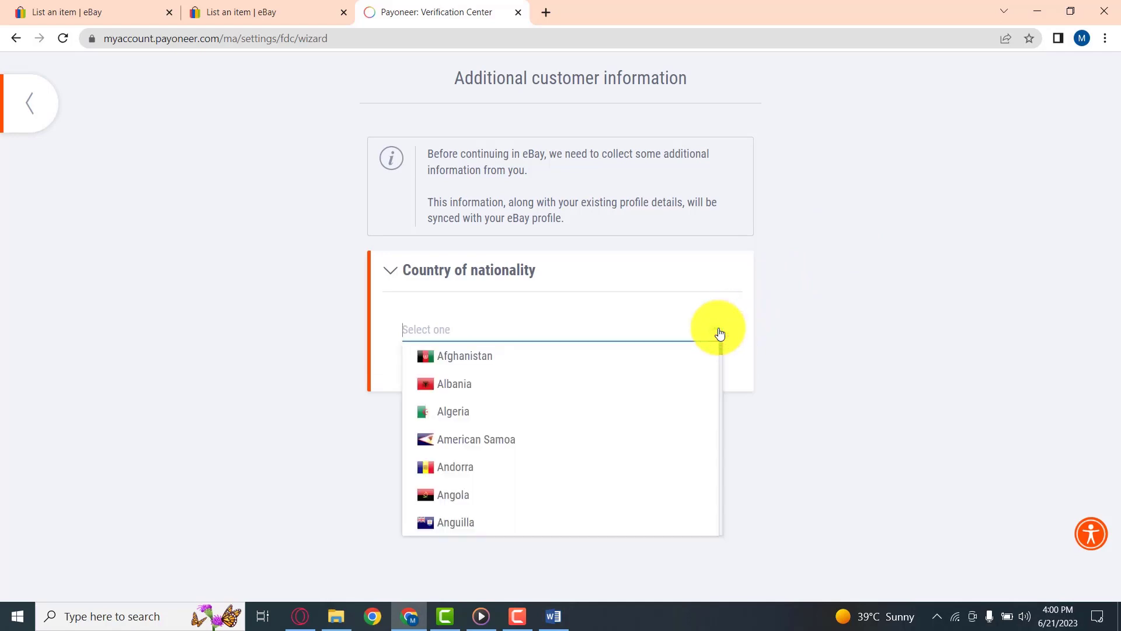
type("pak")
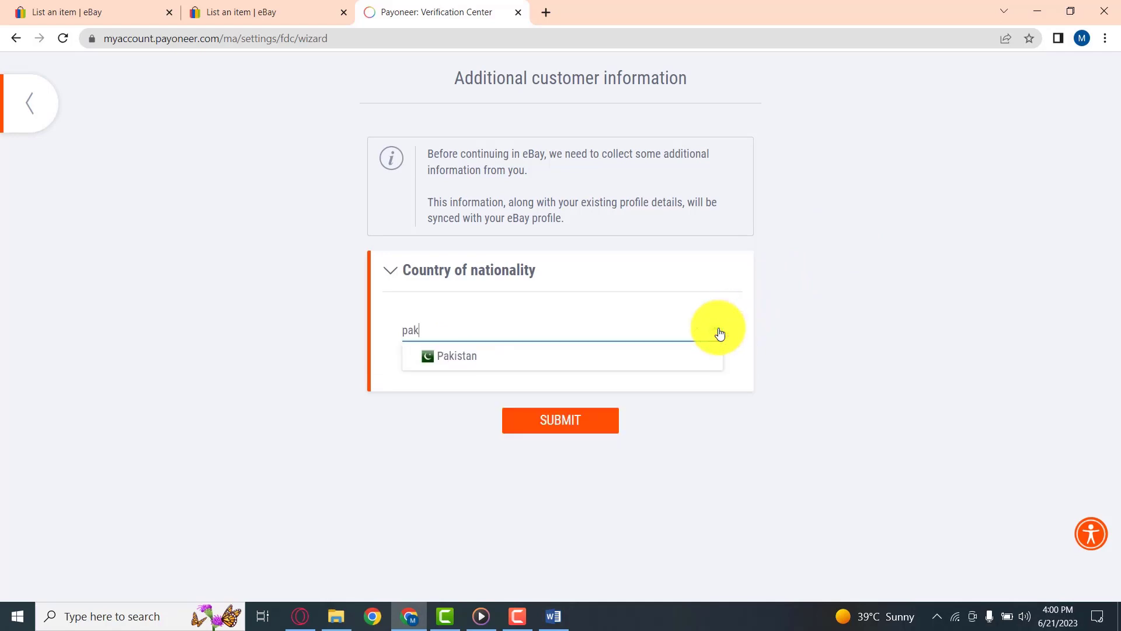
left_click(676, 360)
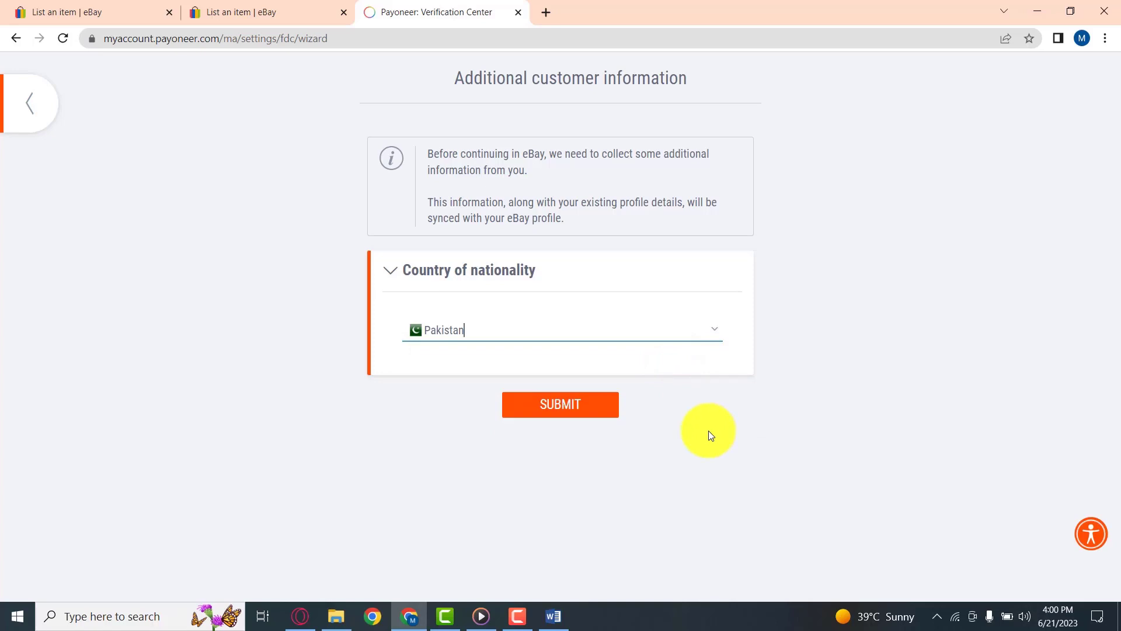
left_click(569, 413)
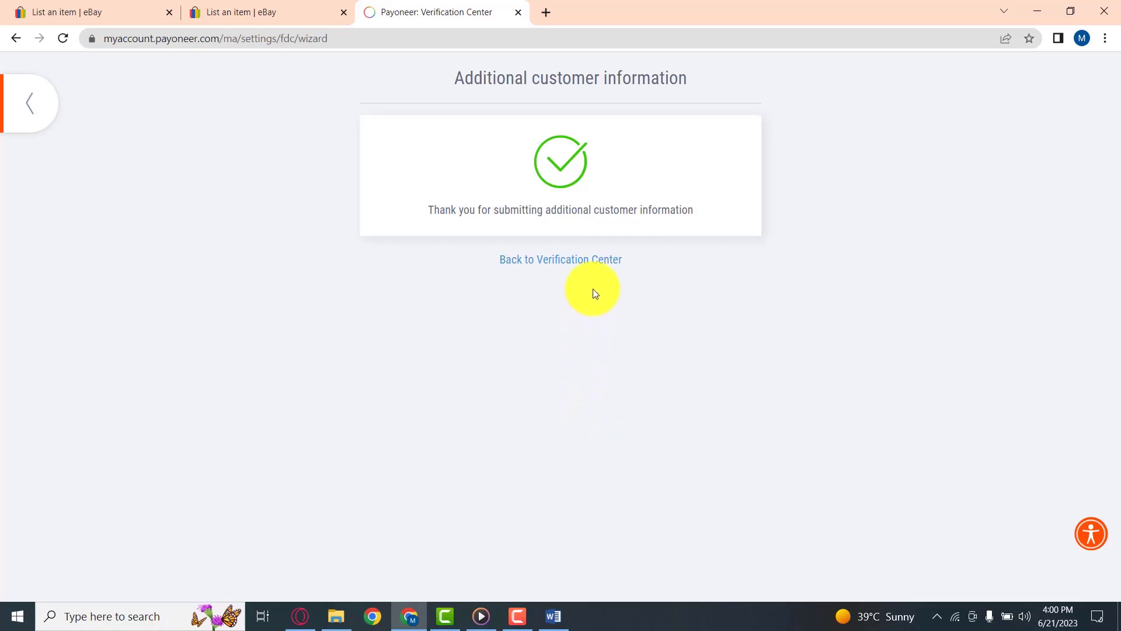
left_click(585, 262)
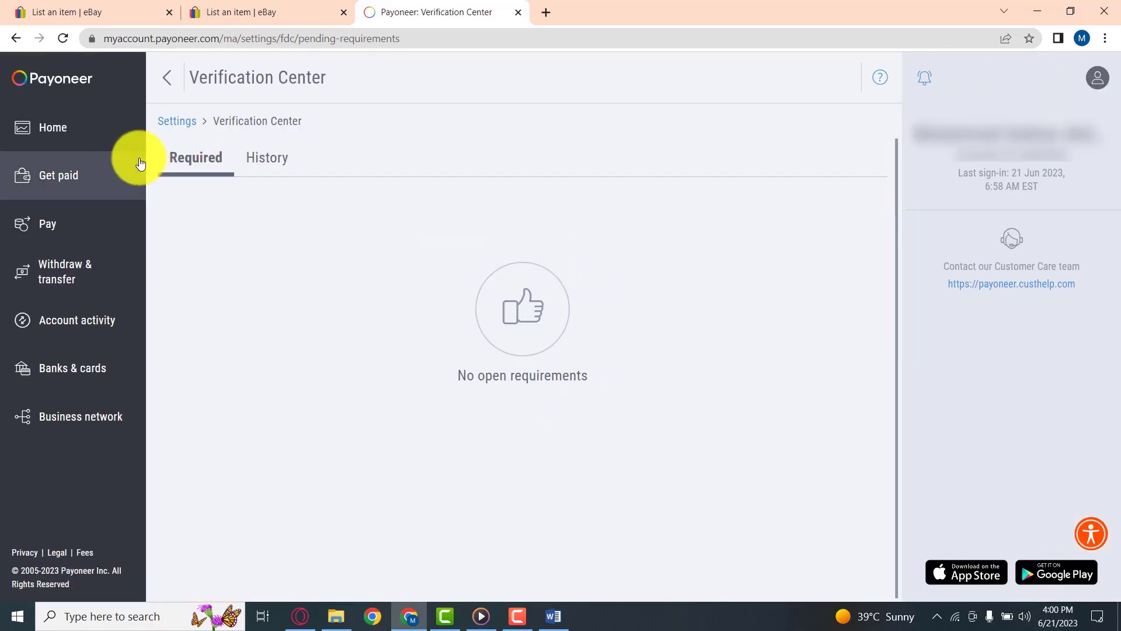
- From Payoneer Home, open the pending verification requirements from the reminder banner
left_click(104, 136)
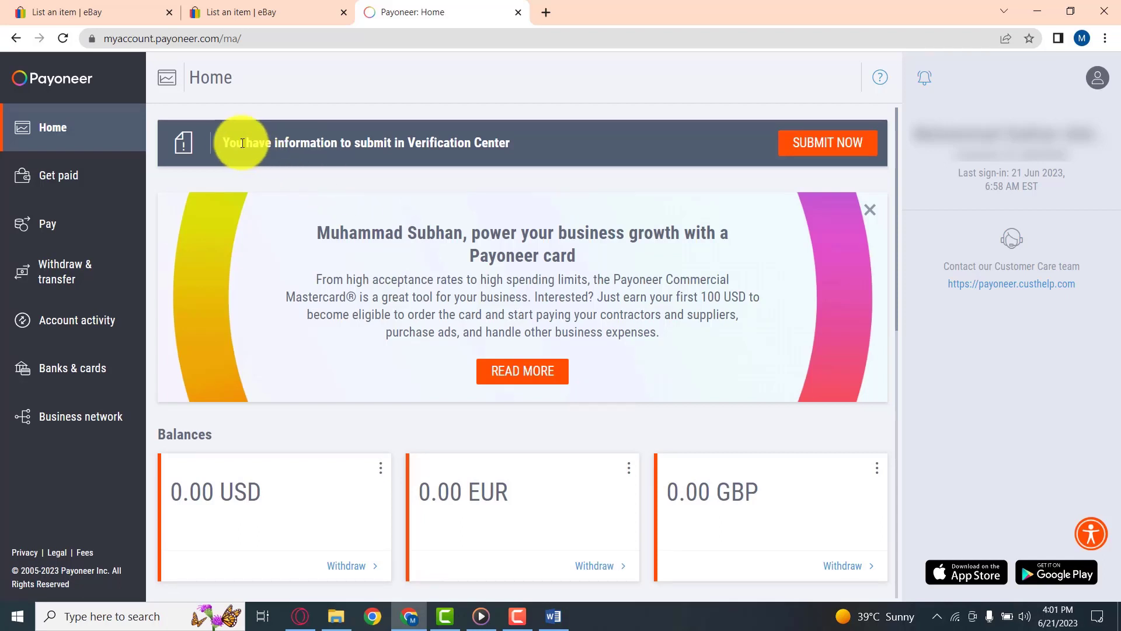
left_click_drag(222, 143, 564, 168)
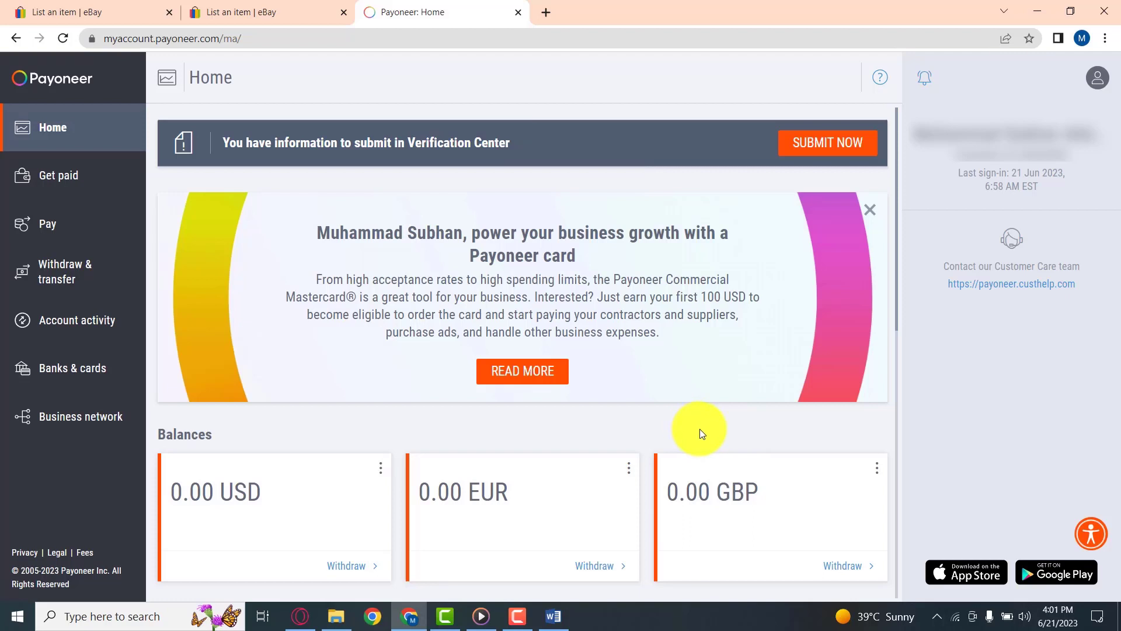
left_click(832, 146)
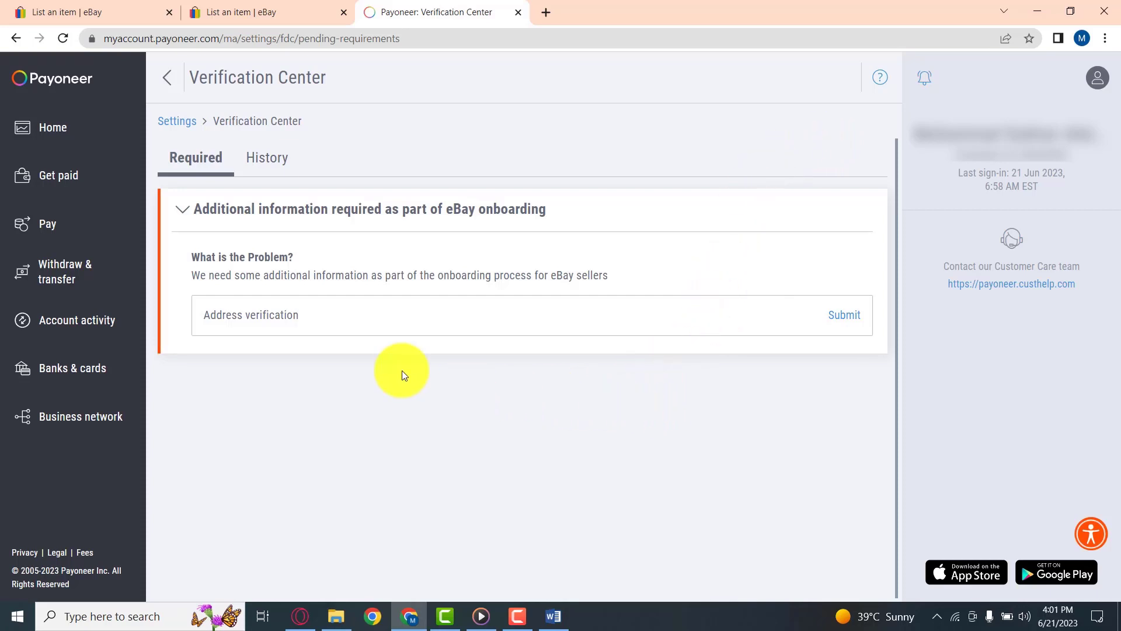
- Start the submission for the Address verification requirement
left_click_drag(204, 319, 295, 320)
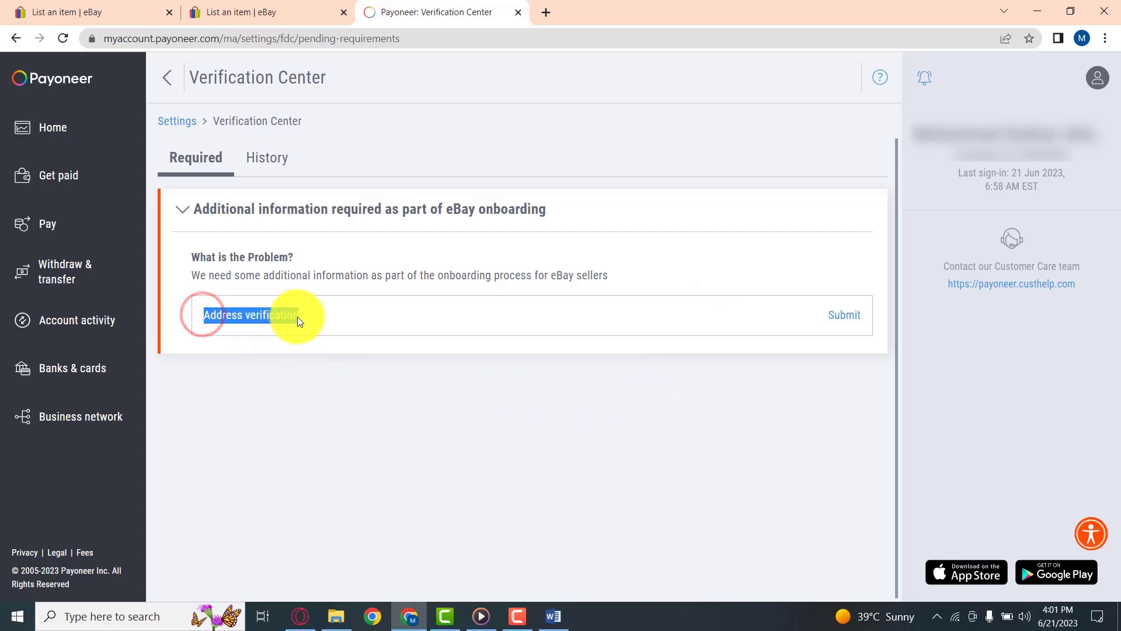
left_click(653, 448)
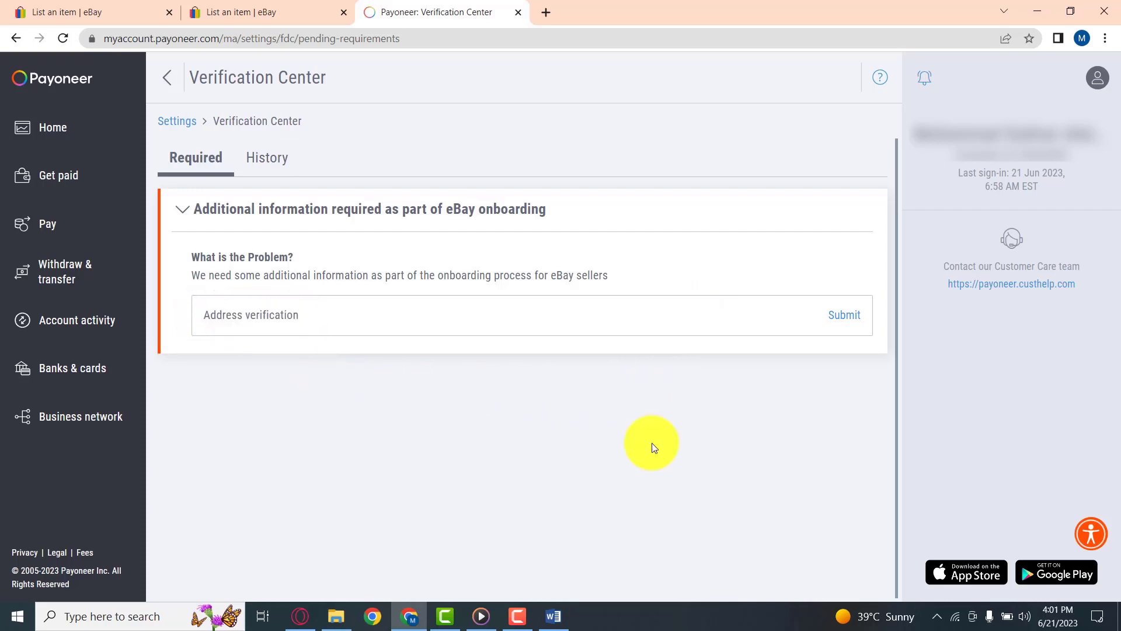
left_click(844, 315)
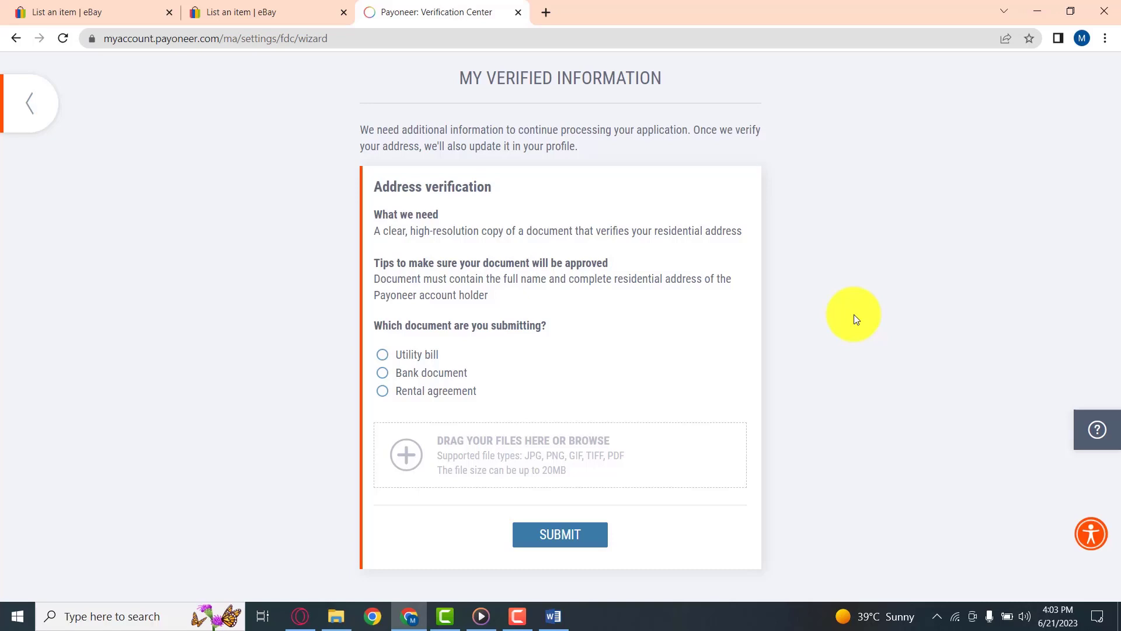
- Upload Bank Statment.jpg as a bank document and submit it for address verification
left_click(382, 391)
left_click(386, 375)
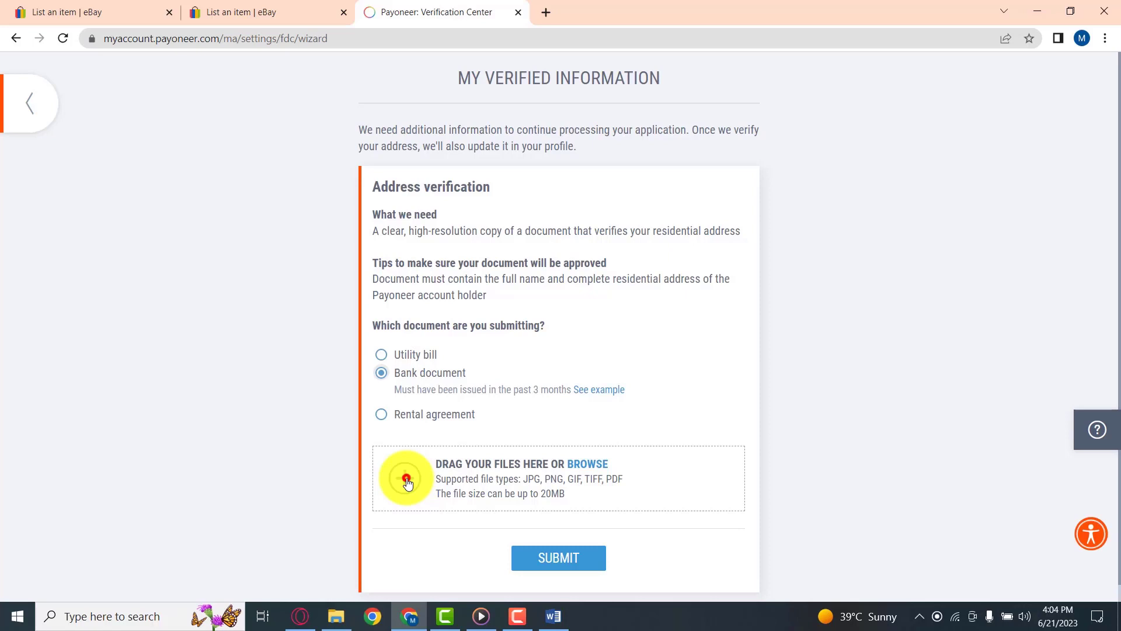
left_click(408, 482)
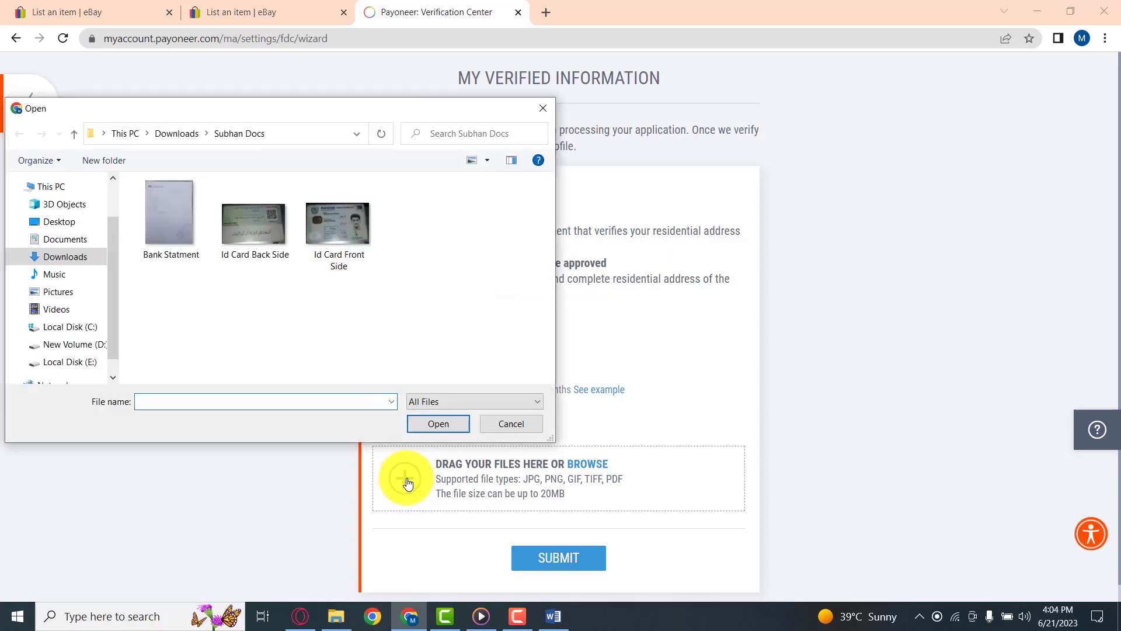
left_click(184, 246)
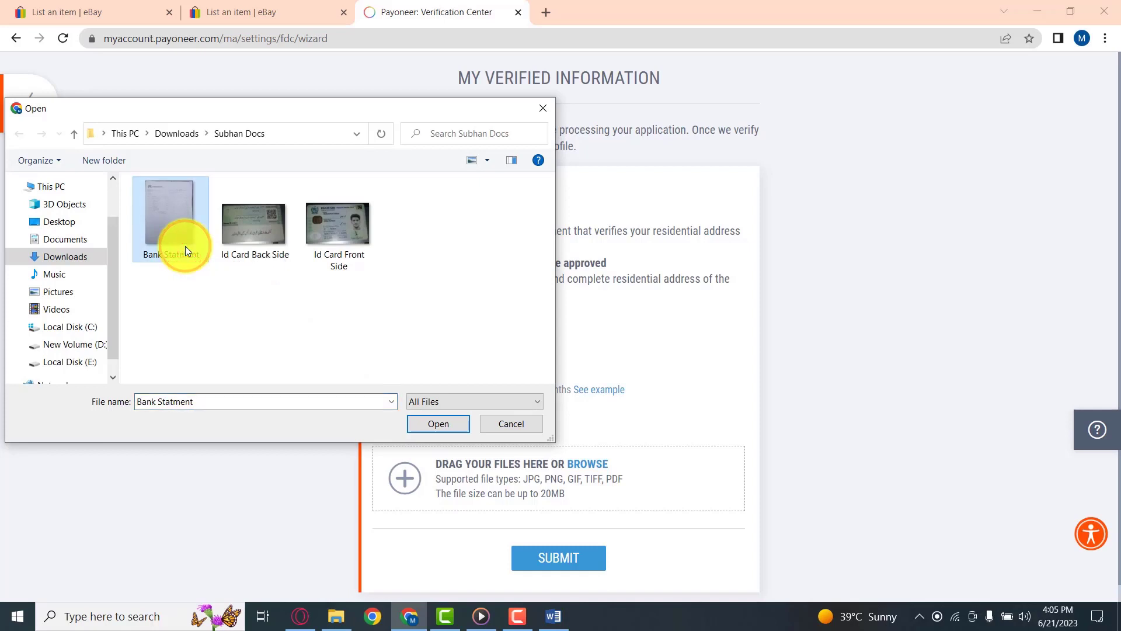
left_click(438, 429)
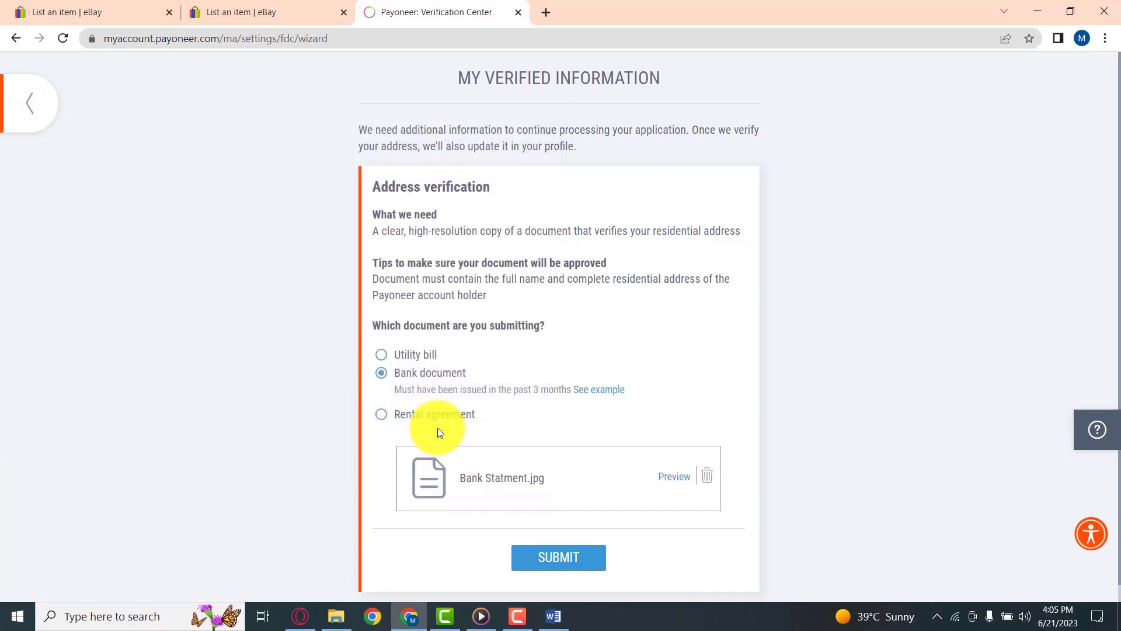
left_click(564, 558)
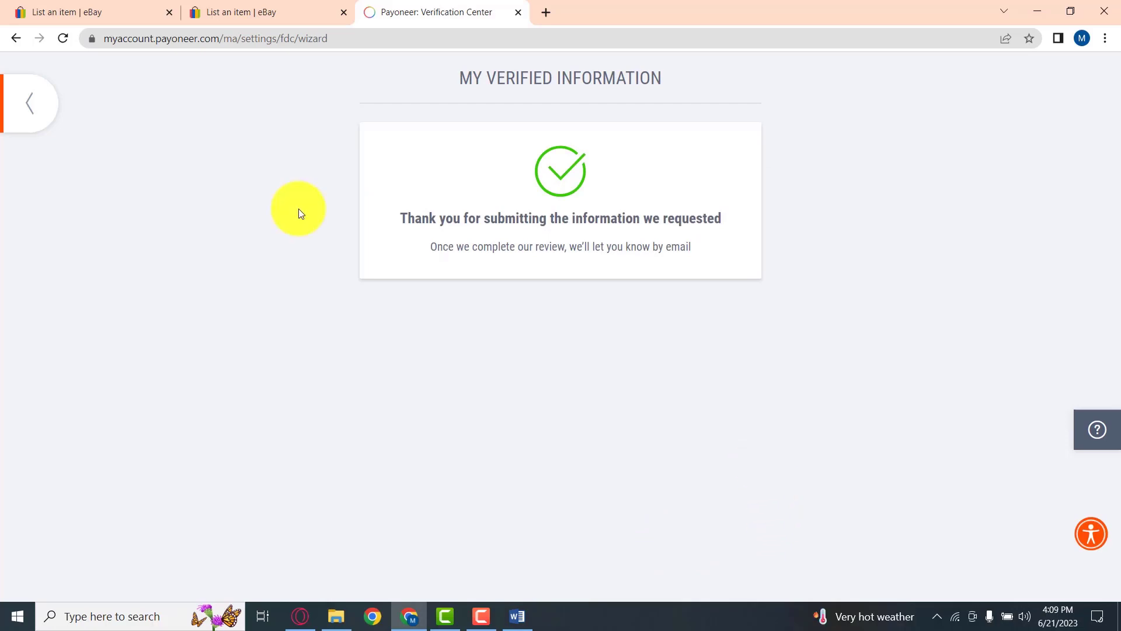
- Check the Bank document shows Under review in verification history, then go to Payoneer Home
left_click(39, 103)
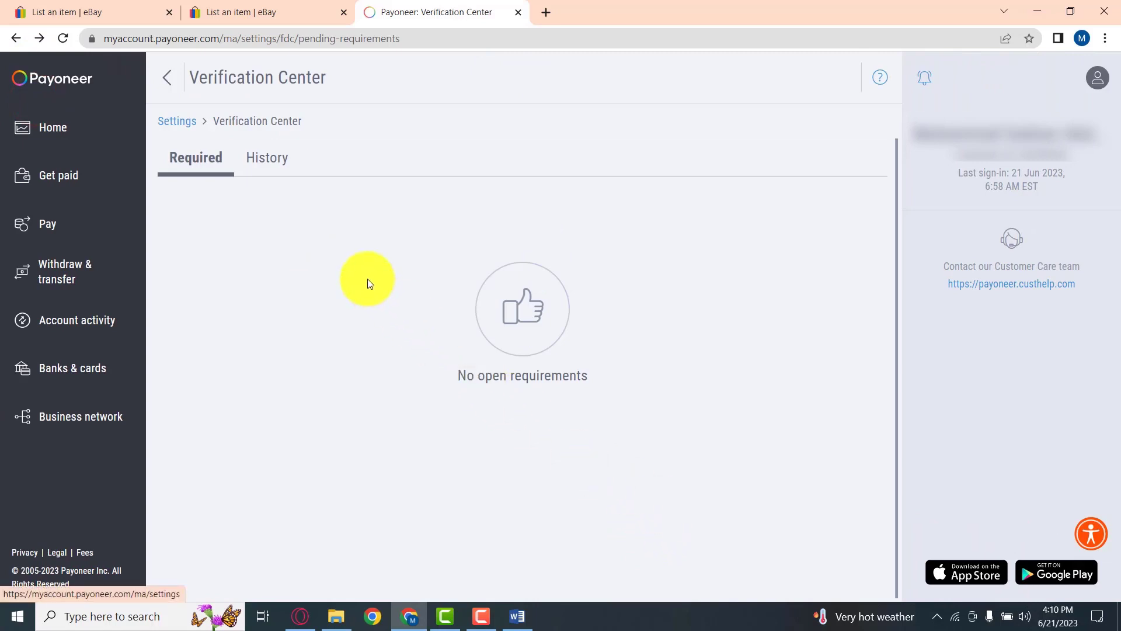
left_click(285, 168)
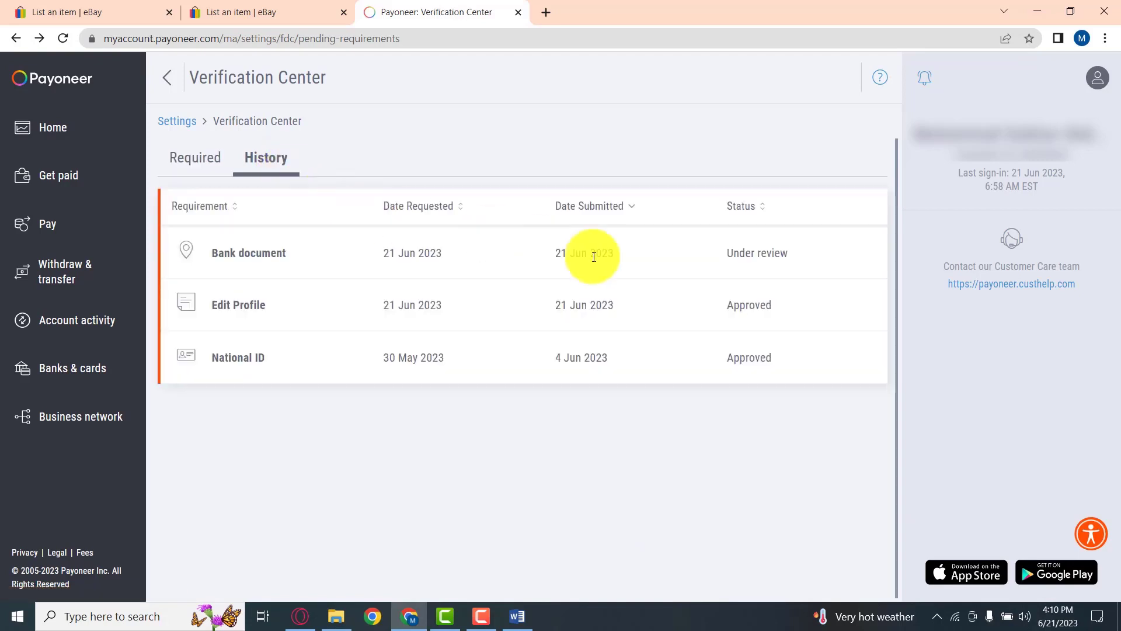
left_click_drag(792, 257, 728, 254)
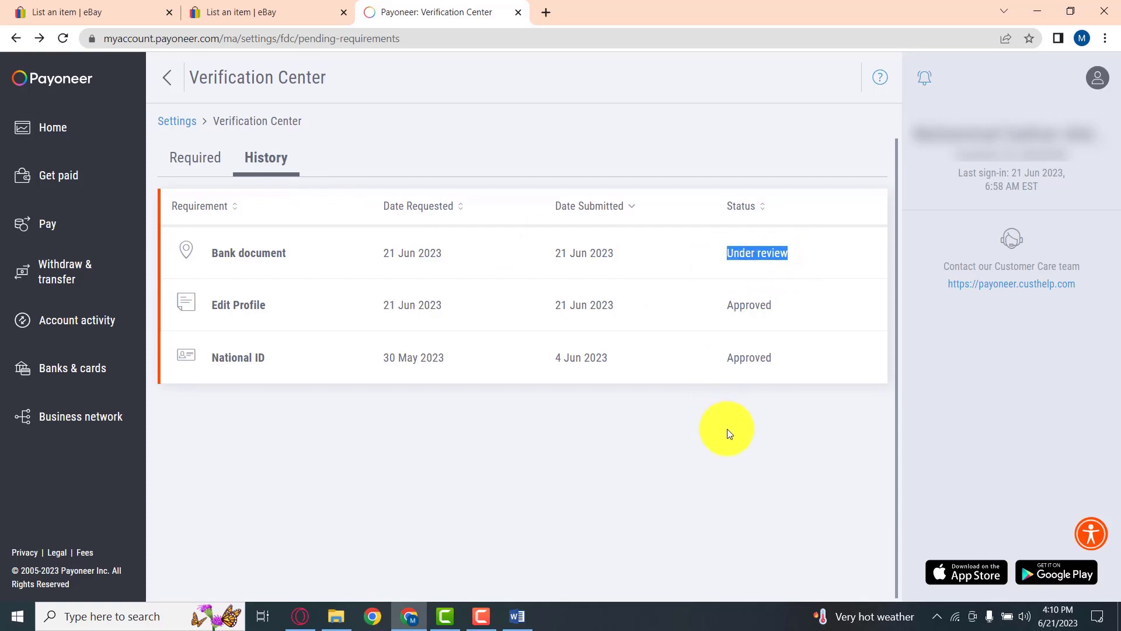
left_click(313, 269)
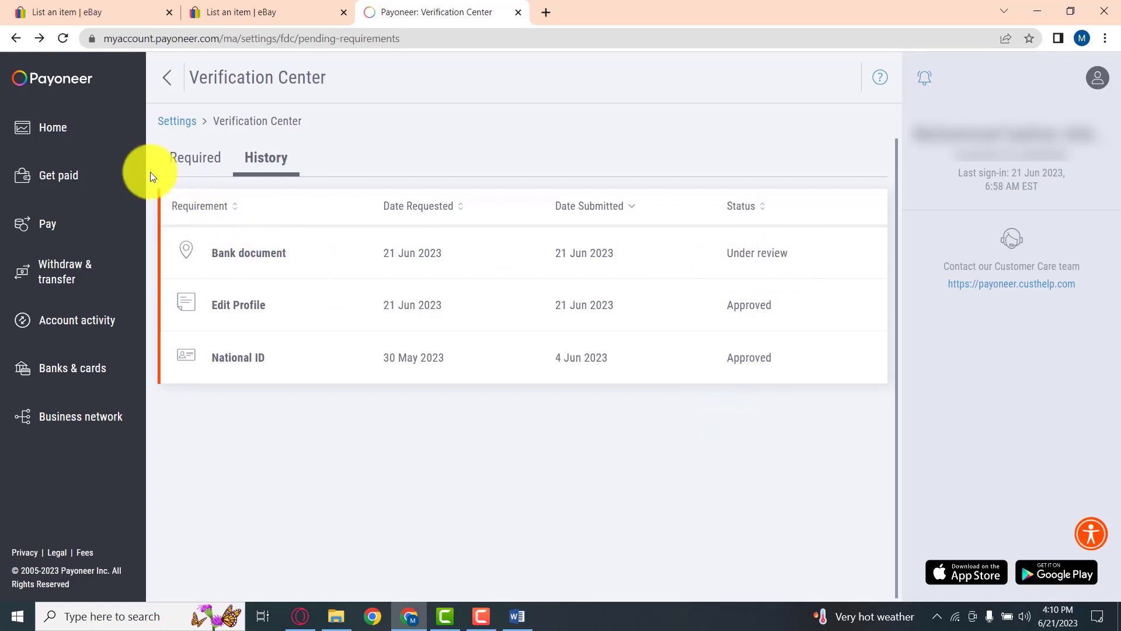
left_click(118, 144)
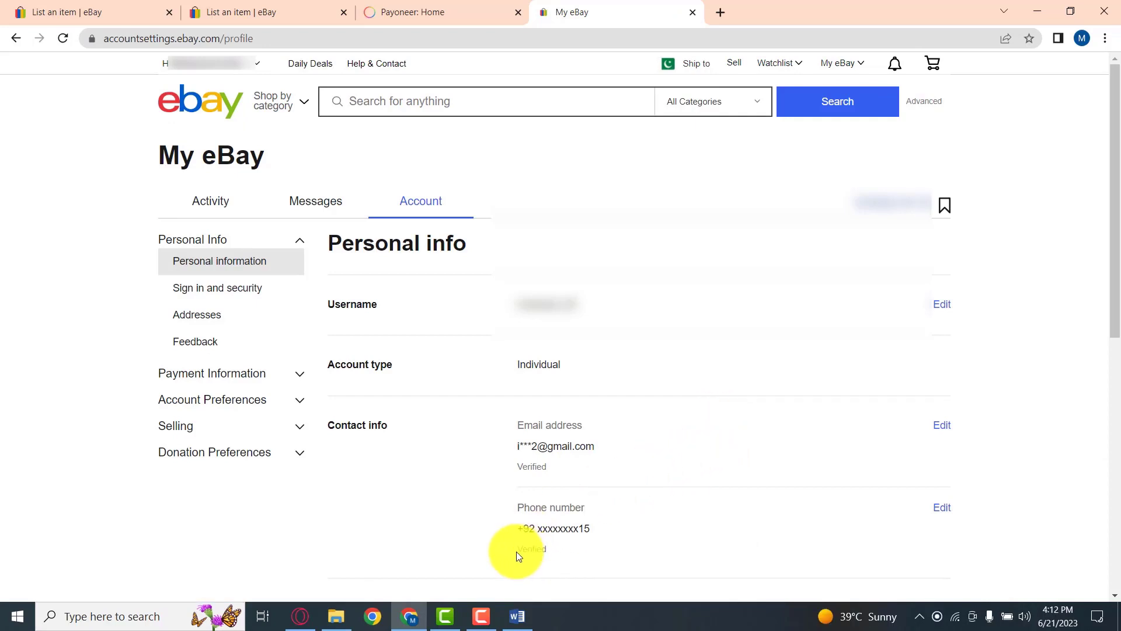
- Note the phone's Verified status and read Payoneer's 'eBay account connected' email
left_click_drag(516, 552, 551, 552)
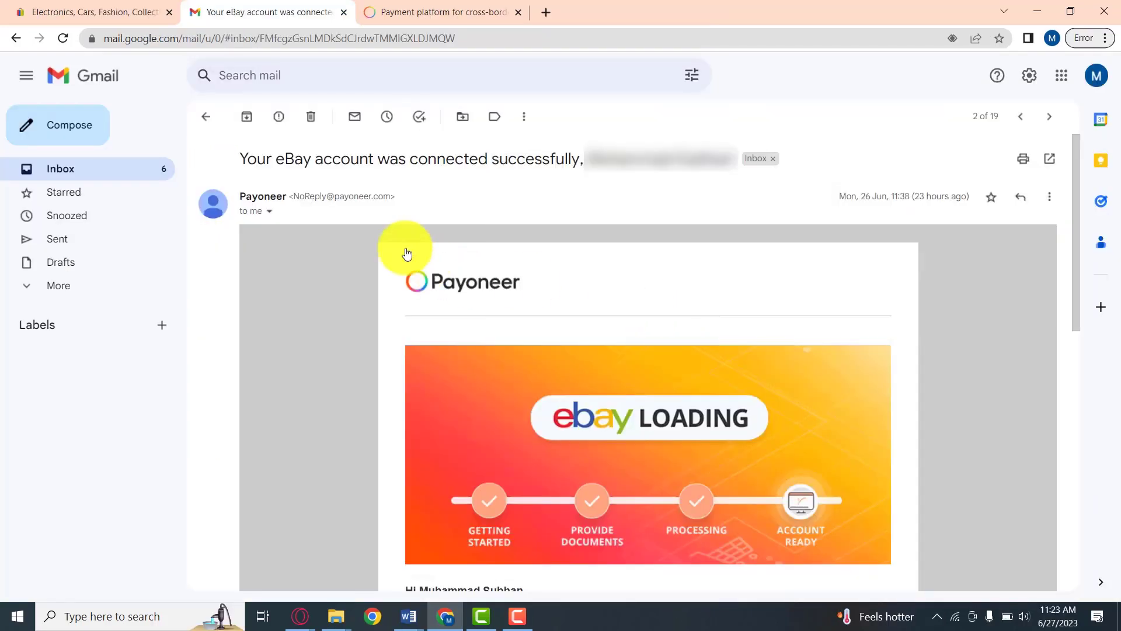
left_click_drag(237, 155, 733, 147)
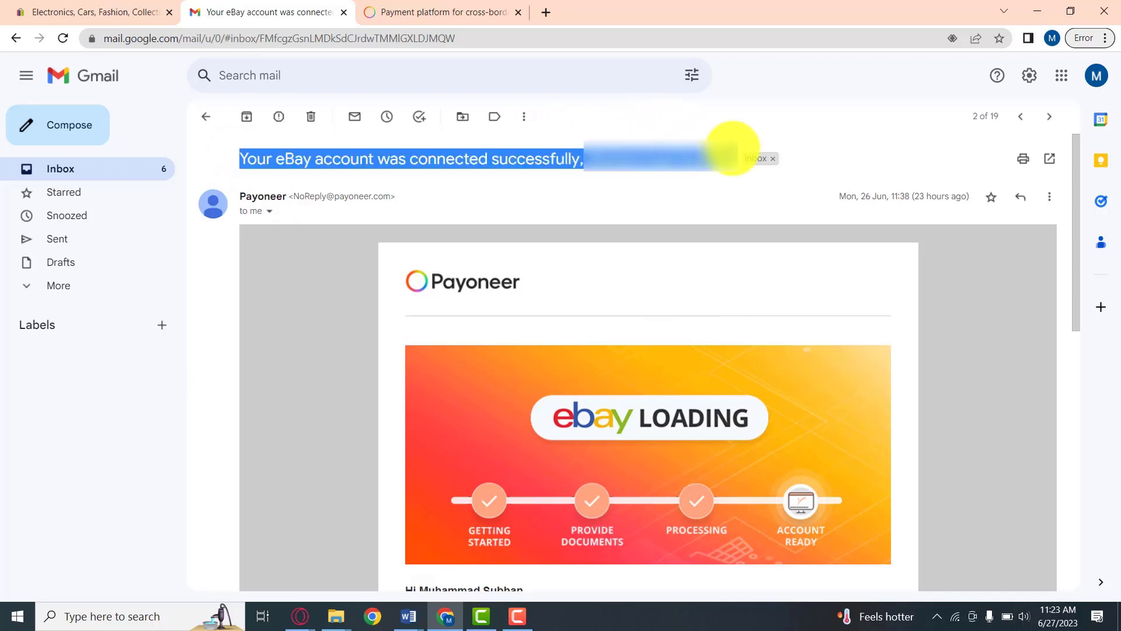
left_click(725, 200)
scroll(711, 274, "down", 6)
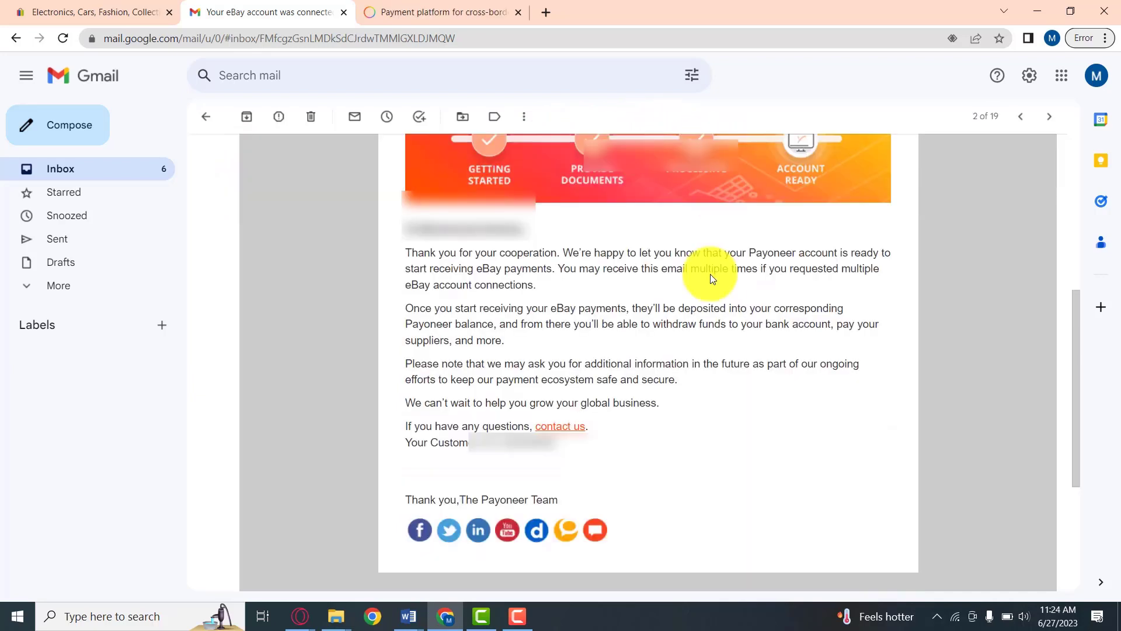
scroll(710, 274, "up", 1)
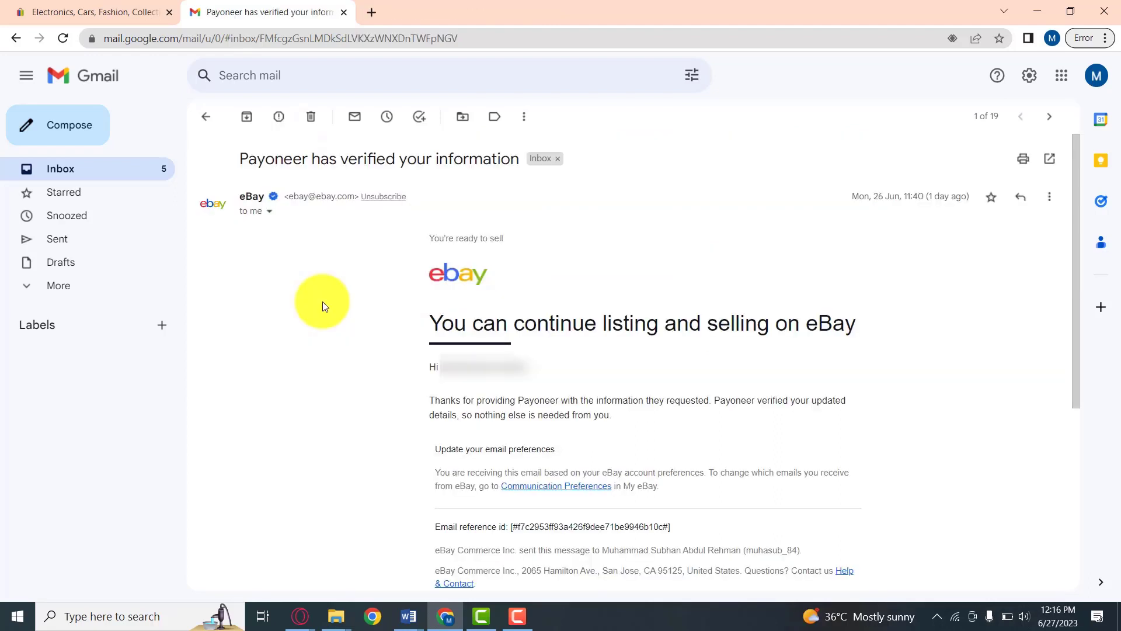
- Read eBay's 'Payoneer has verified your information' email about continuing to sell
left_click_drag(238, 159, 518, 163)
left_click(366, 318)
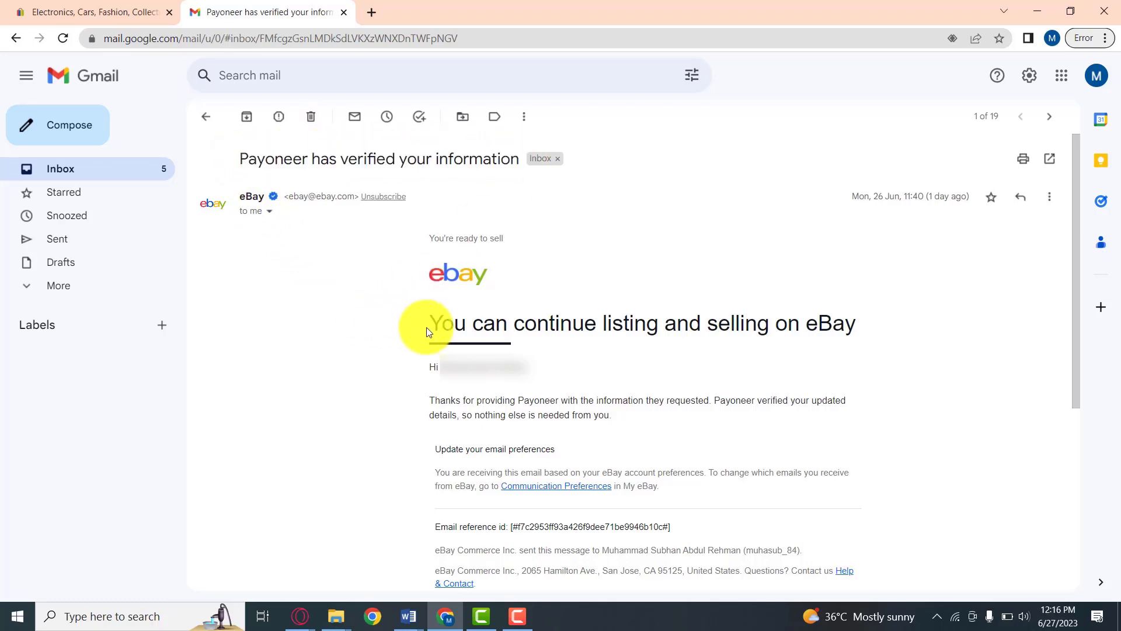
left_click_drag(426, 331, 859, 325)
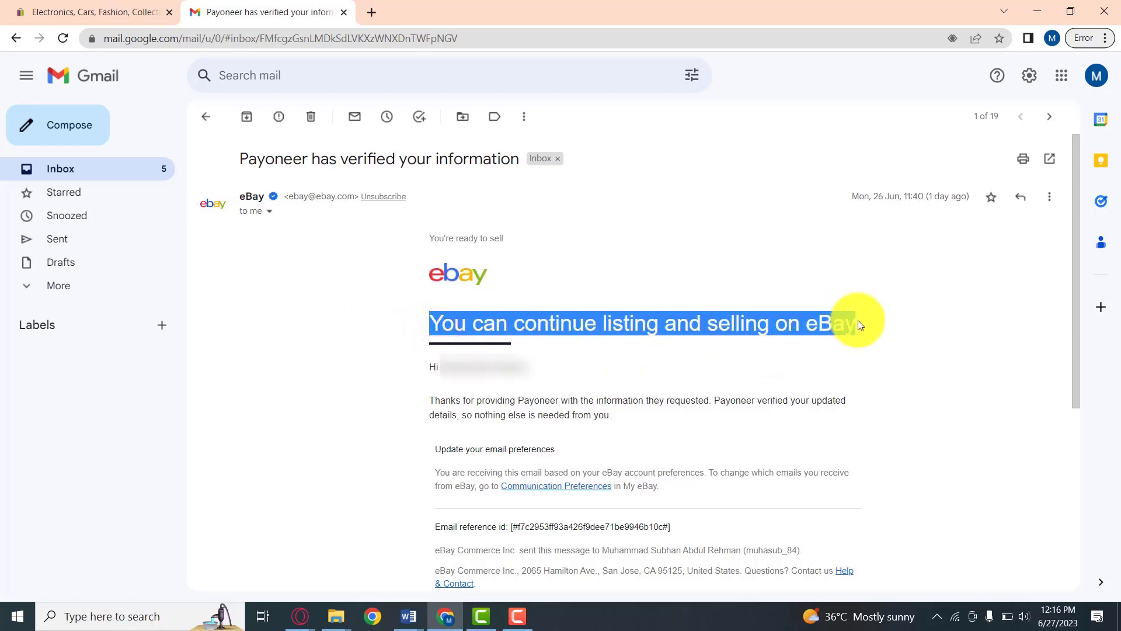
left_click(990, 469)
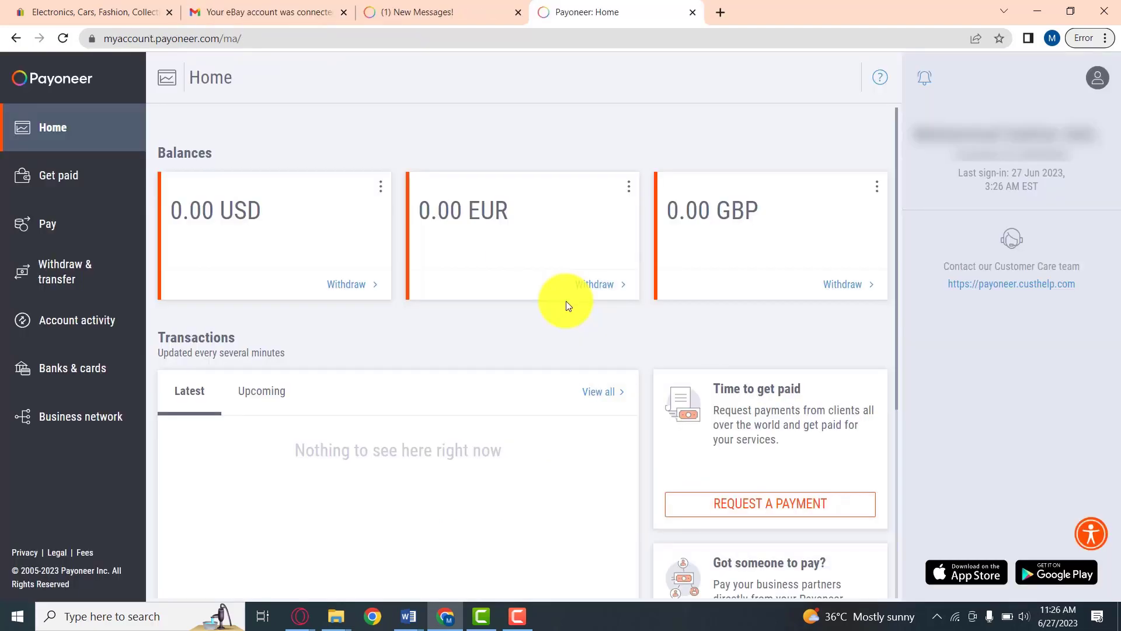
- Confirm Bank document, Edit Profile and National ID are Approved, then switch to eBay
left_click(1099, 80)
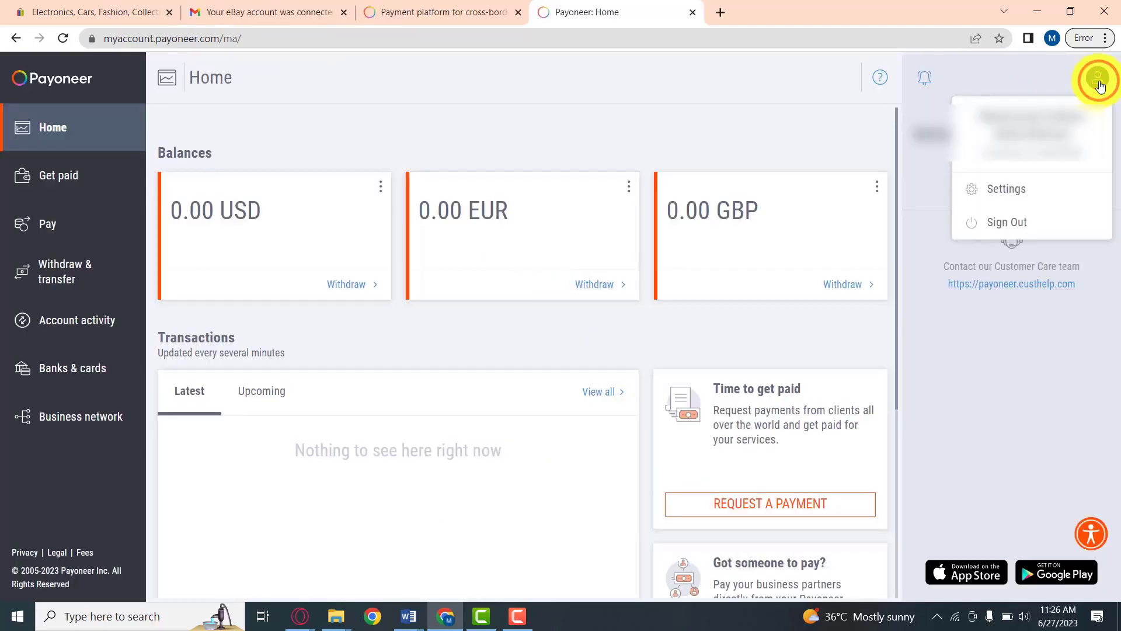
left_click(1030, 190)
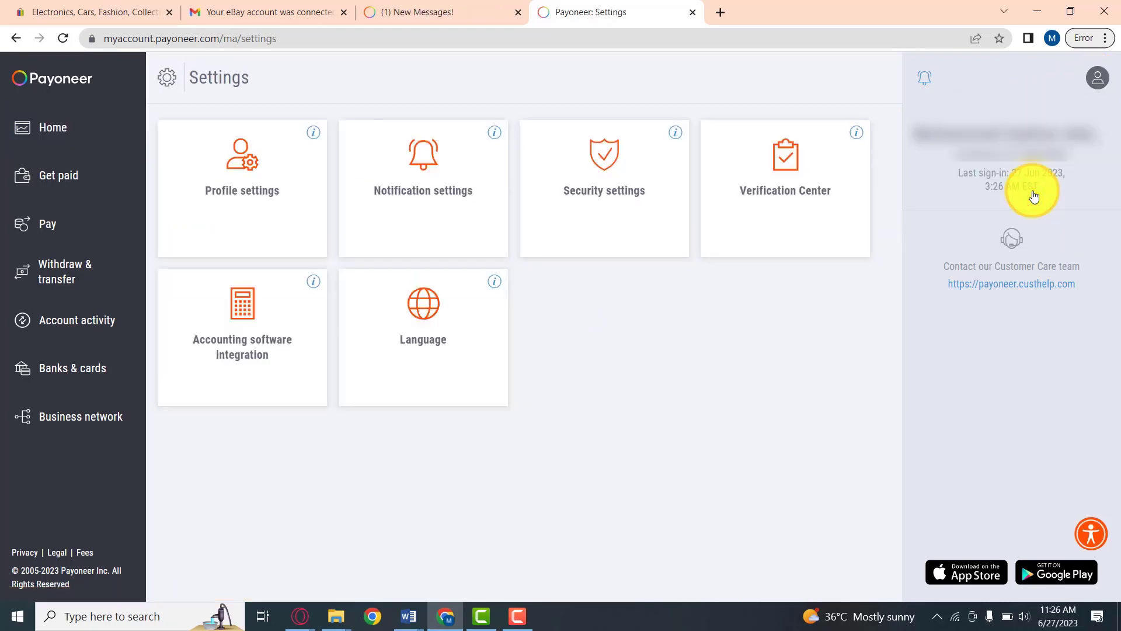
left_click(799, 208)
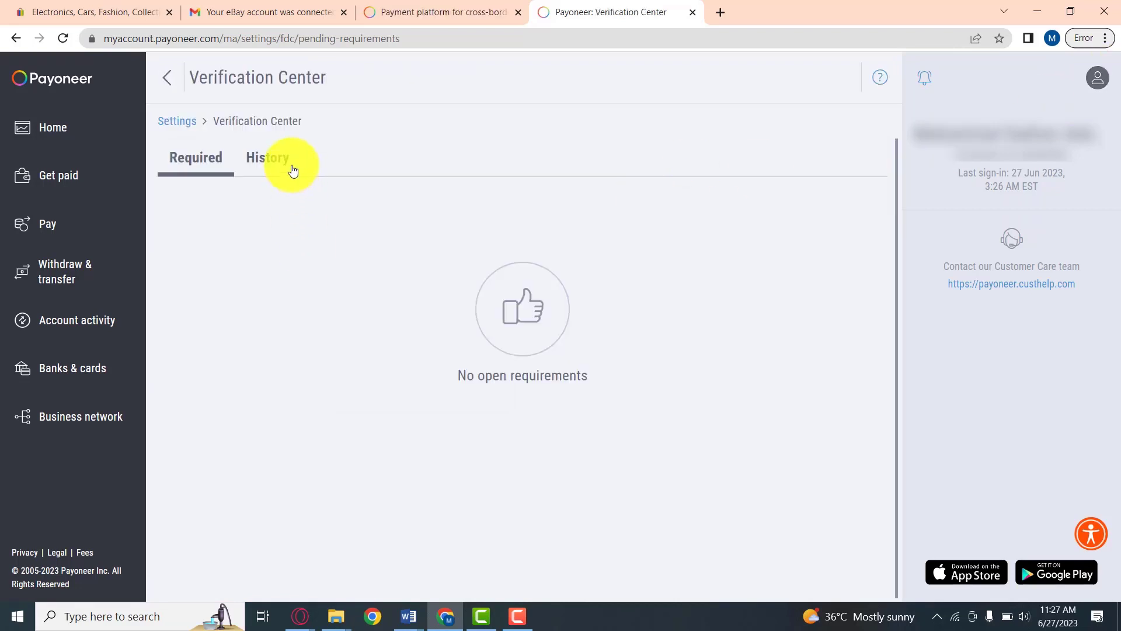
left_click(292, 170)
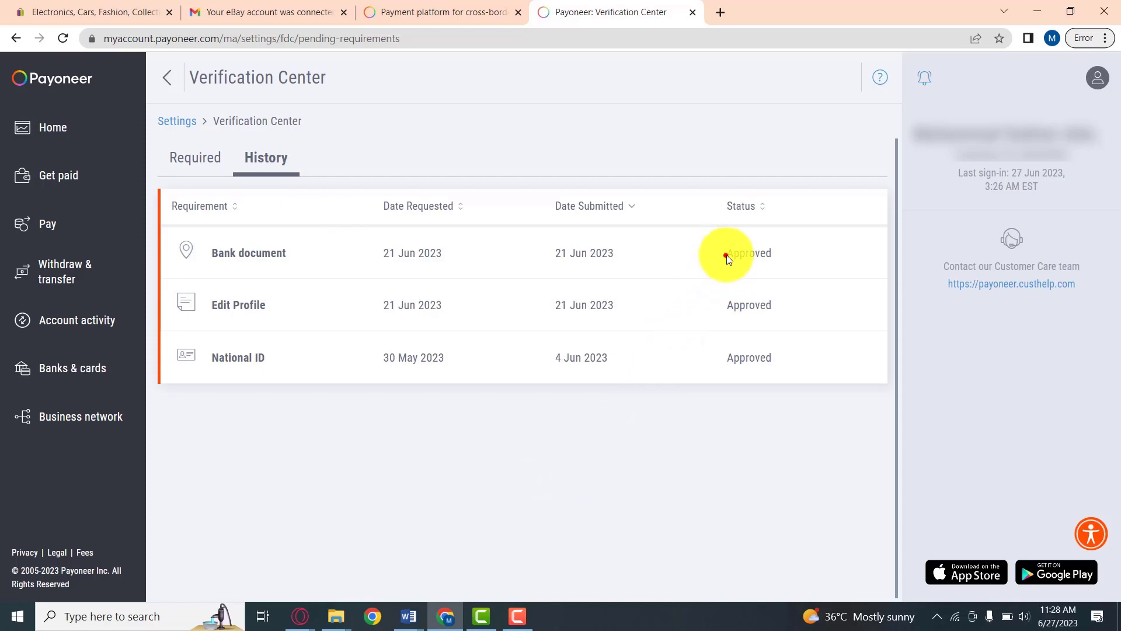
left_click_drag(725, 257, 775, 268)
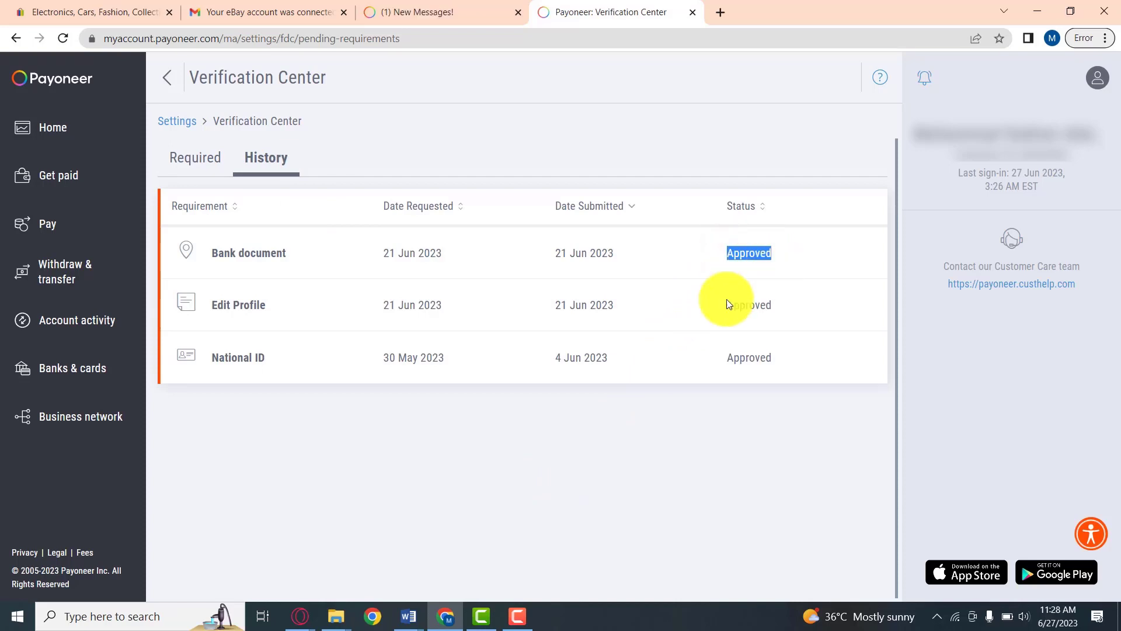
left_click(676, 277)
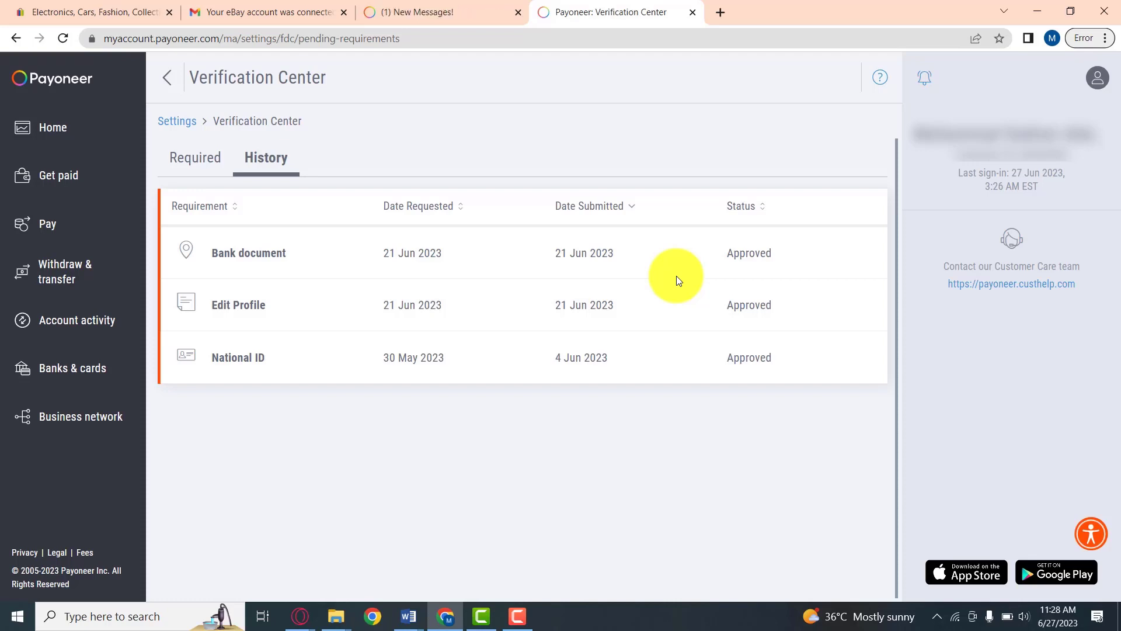
key("ctrl+1")
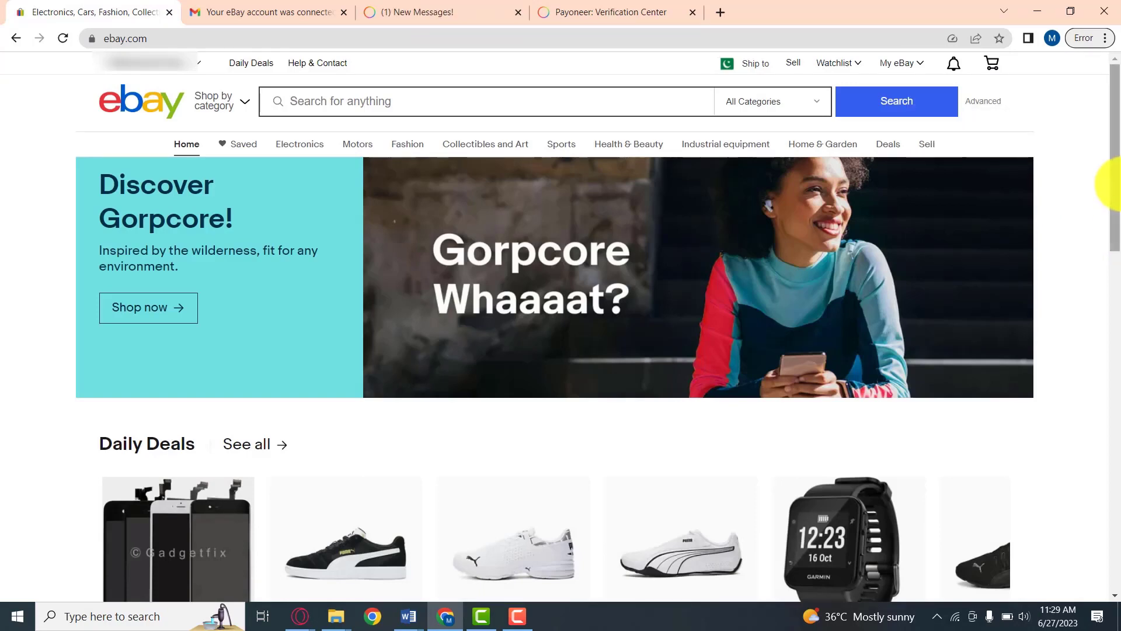
- Resume the Casio AE-1200WHD-1A wristwatch draft from My eBay Selling
mouse_move(918, 68)
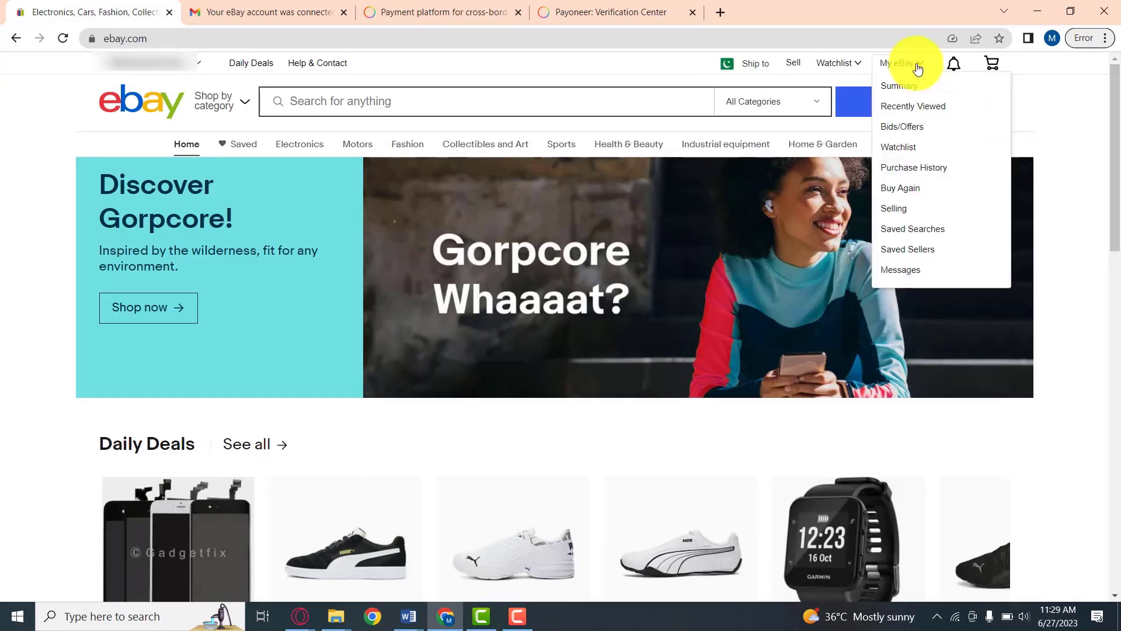
left_click(900, 213)
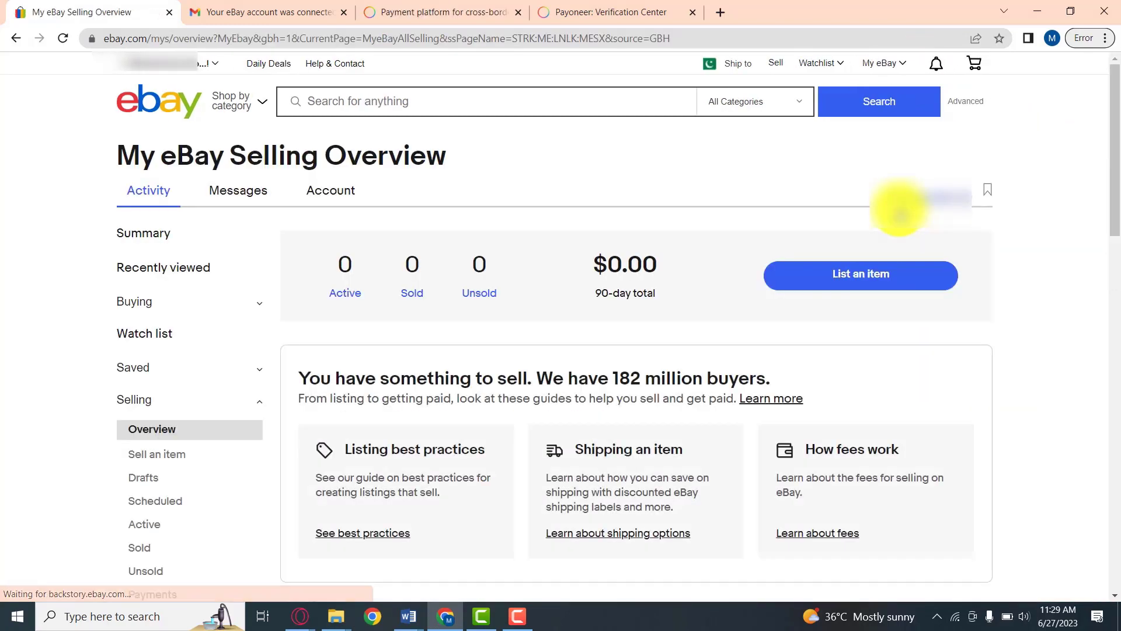
scroll(888, 351, "down", 3)
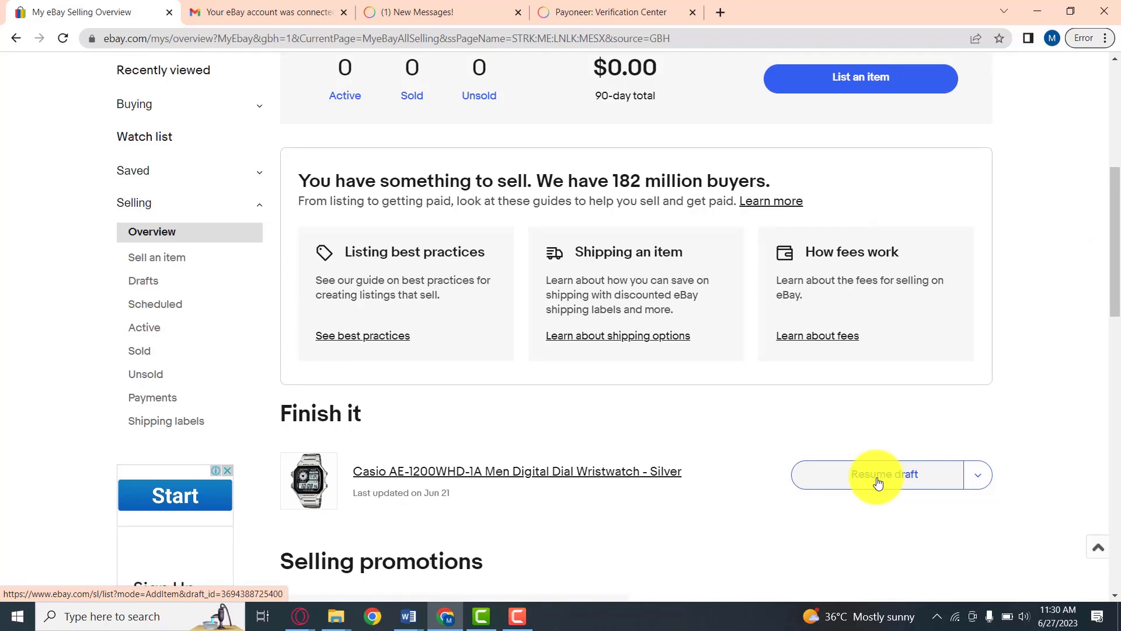
left_click(878, 483)
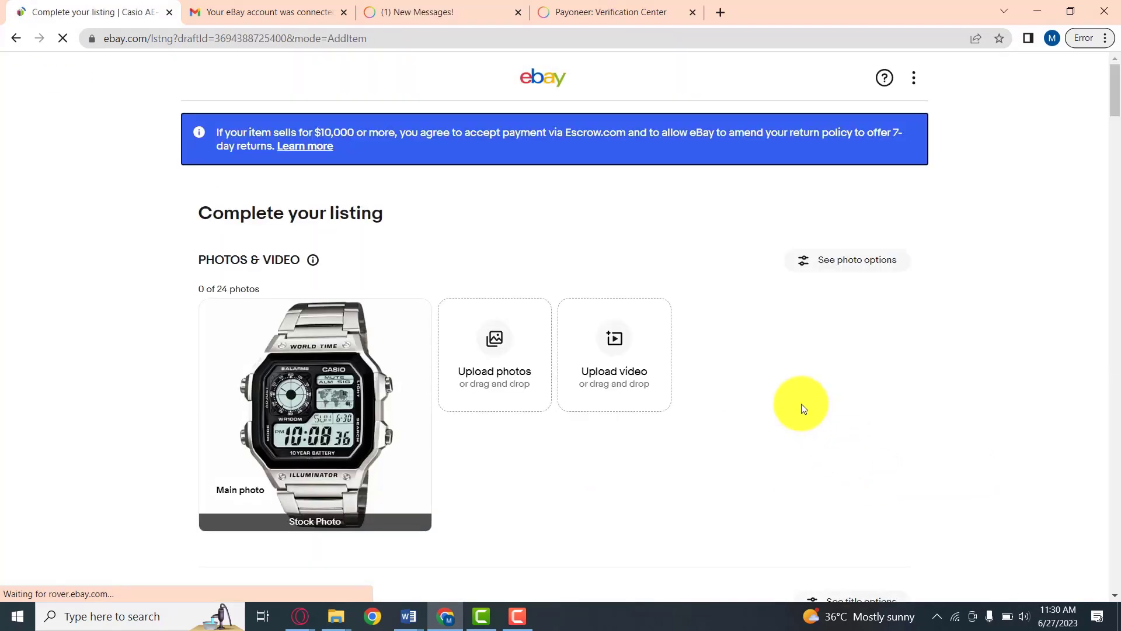
- Publish the Casio listing with List it at the bottom of the page
scroll(843, 393, "down", 15)
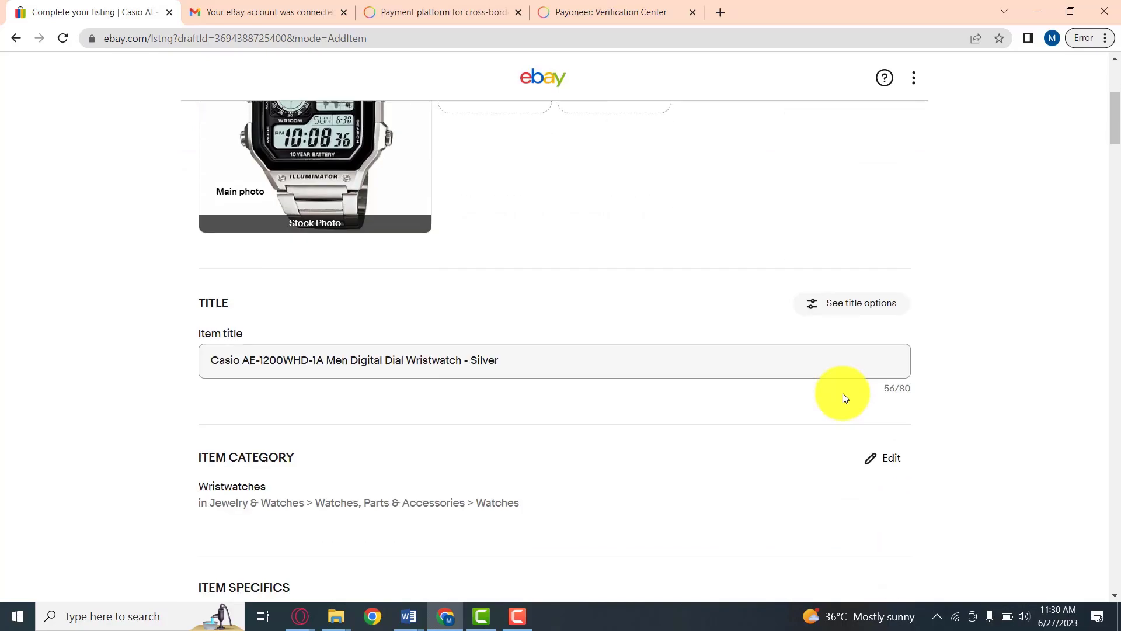
scroll(843, 394, "down", 15)
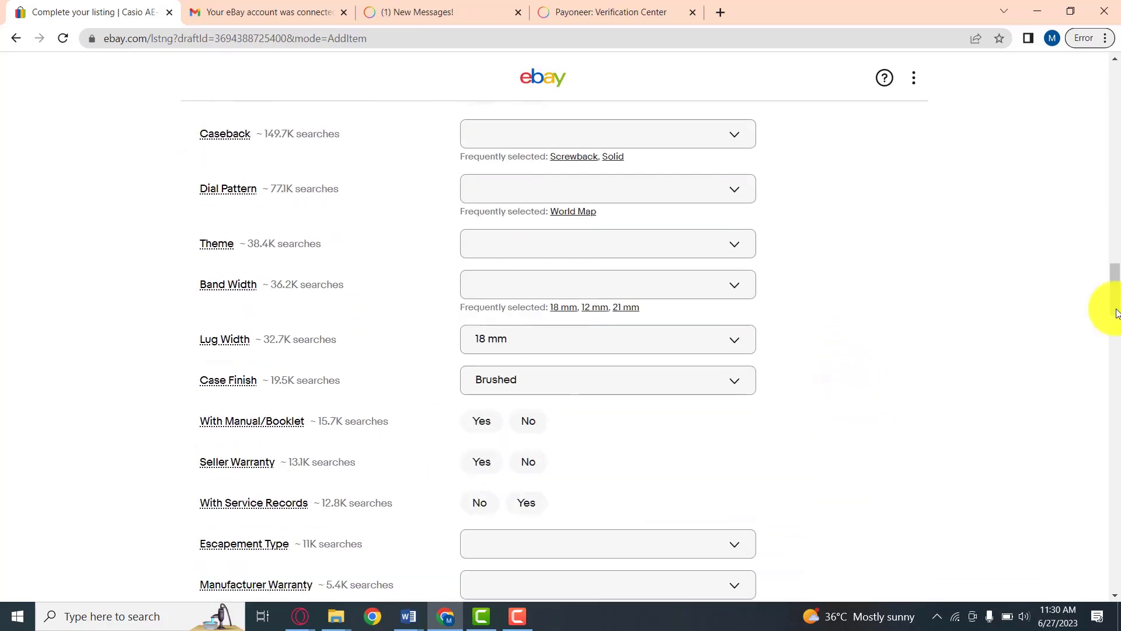
left_click_drag(1114, 285, 1113, 552)
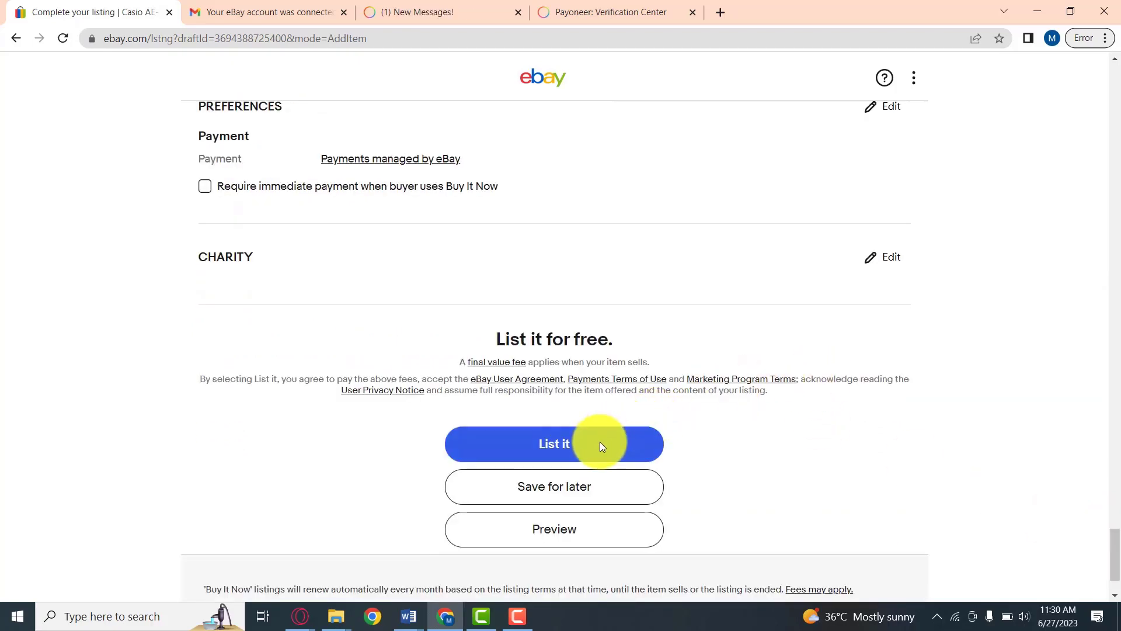
left_click(582, 443)
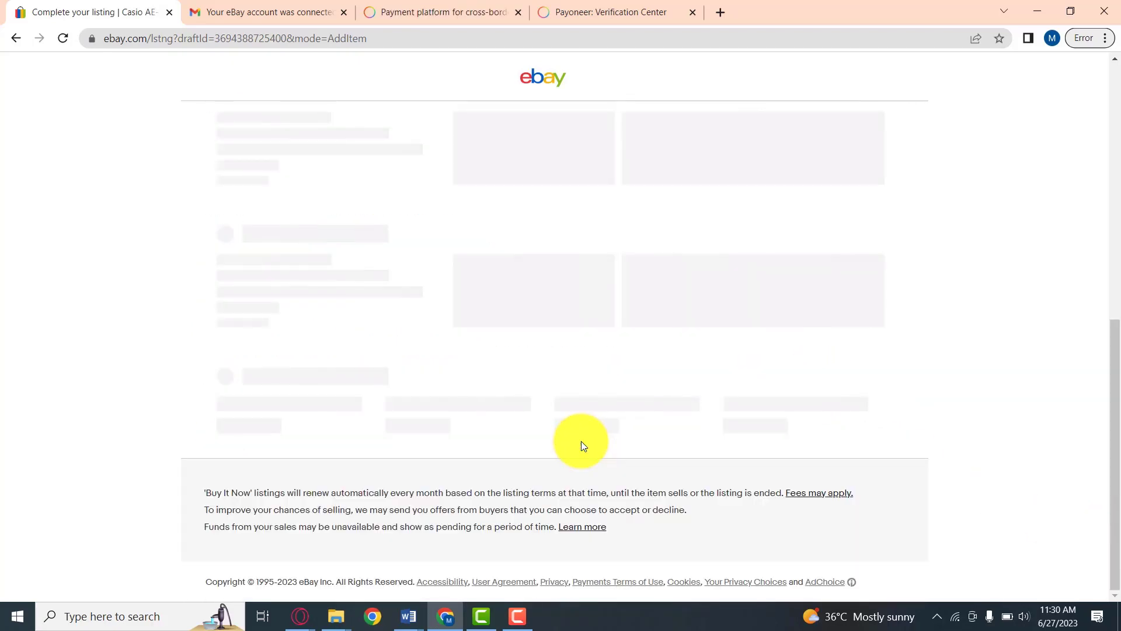